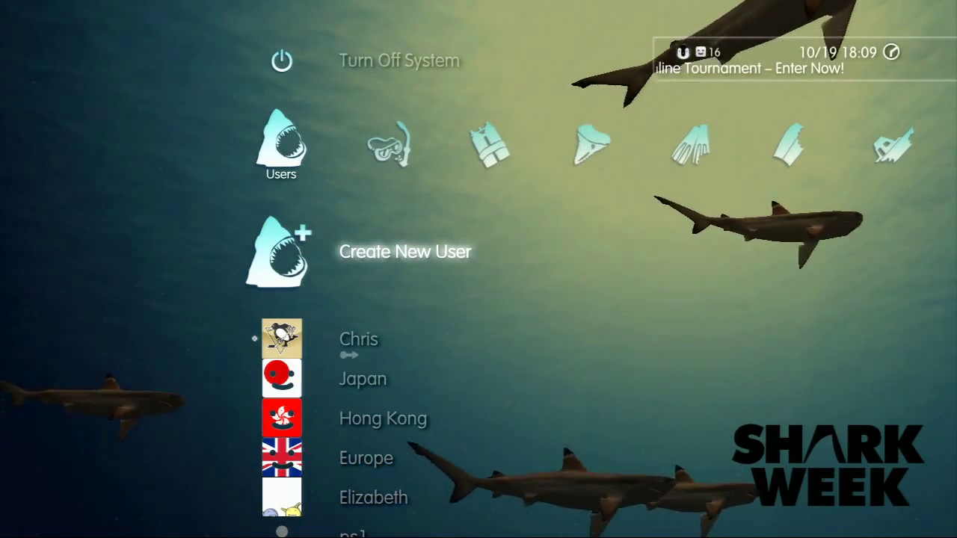
# Start a new user and replace the default 'User 1' with 'PSNStores JP' on the on-screen keyboard.
pyautogui.press('Return')
pyautogui.press('Return')
pyautogui.press('BackSpace')
pyautogui.press('BackSpace')
pyautogui.press('BackSpace')
pyautogui.press('BackSpace')
pyautogui.press('BackSpace')
pyautogui.press('BackSpace')
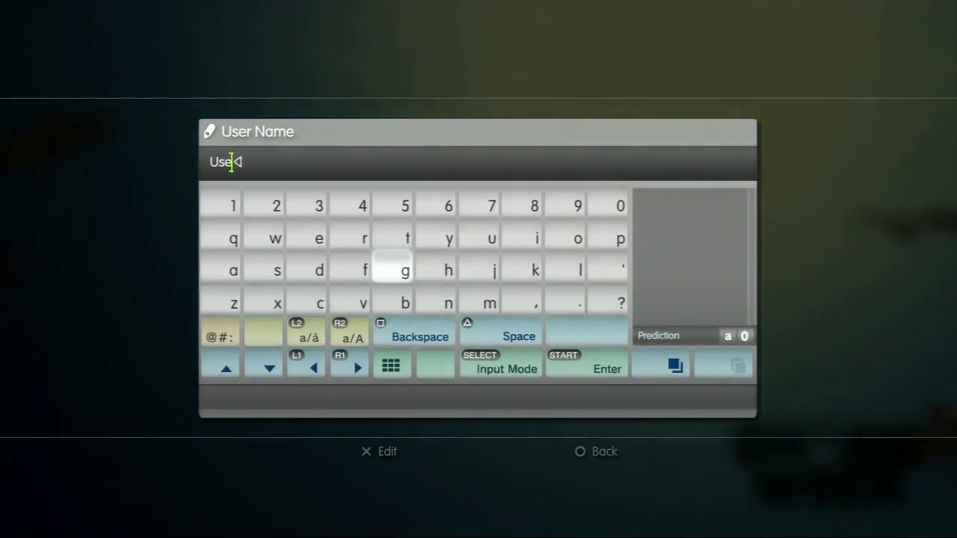
pyautogui.press('Right')
pyautogui.press('Right')
pyautogui.press('Right')
pyautogui.press('Right')
pyautogui.press('Right')
pyautogui.press('Up')
pyautogui.write('P')
pyautogui.press('Right')
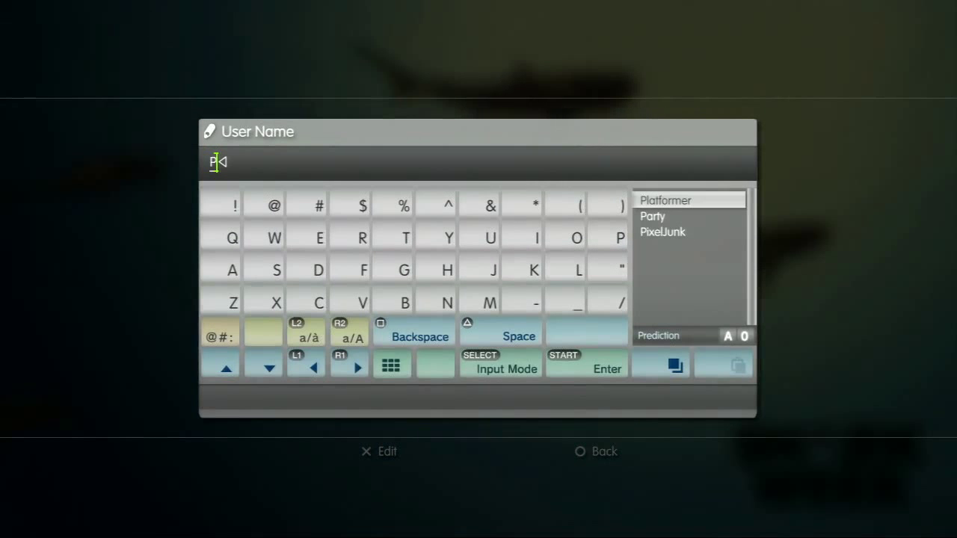
pyautogui.press('Right')
pyautogui.press('Right')
pyautogui.write('S')
pyautogui.press('Right')
pyautogui.press('Right')
pyautogui.press('Right')
pyautogui.press('Right')
pyautogui.press('Down')
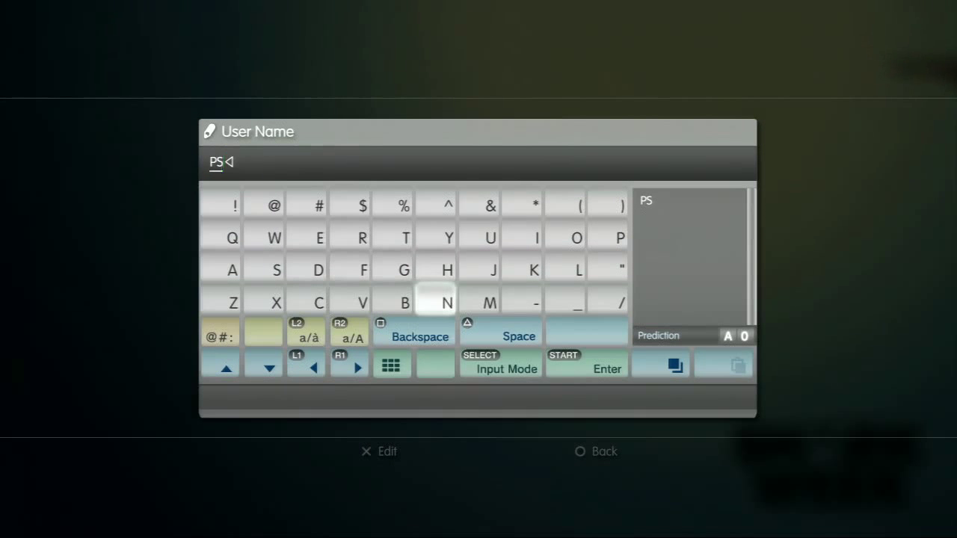
pyautogui.write('N')
pyautogui.press('Left')
pyautogui.press('Left')
pyautogui.press('Left')
pyautogui.press('Left')
pyautogui.press('Up')
pyautogui.write('S')
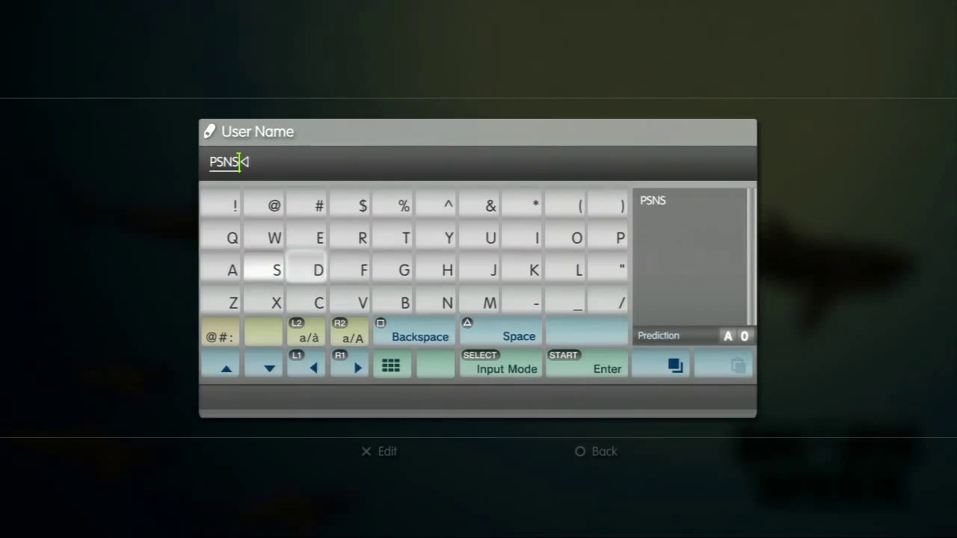
pyautogui.press('shift')
pyautogui.press('Up')
pyautogui.press('Right')
pyautogui.press('Right')
pyautogui.press('Right')
pyautogui.write('t')
pyautogui.press('Right')
pyautogui.press('Right')
pyautogui.press('Right')
pyautogui.write('o')
pyautogui.press('Left')
pyautogui.press('Left')
pyautogui.press('Left')
pyautogui.press('Left')
pyautogui.press('Left')
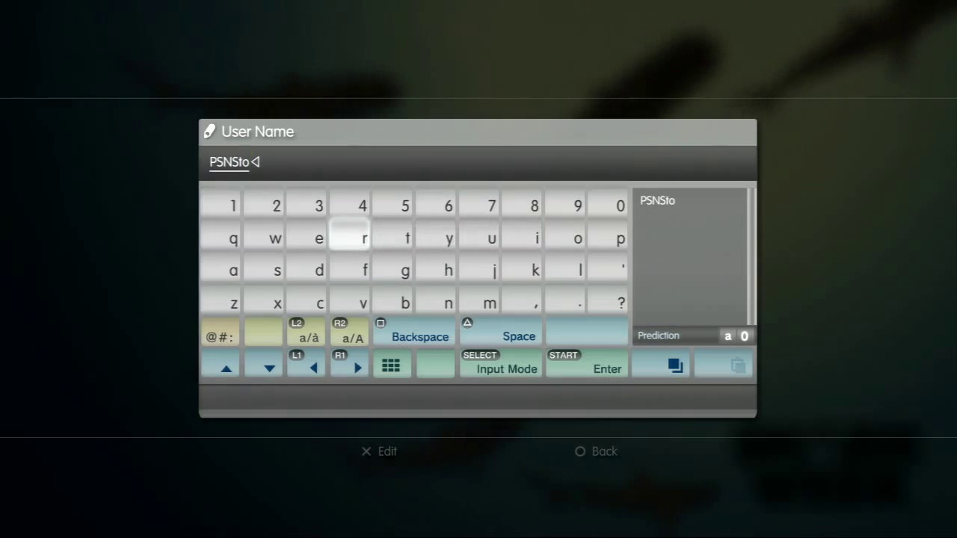
pyautogui.write('res')
pyautogui.press('Right')
pyautogui.press('Right')
pyautogui.press('Right')
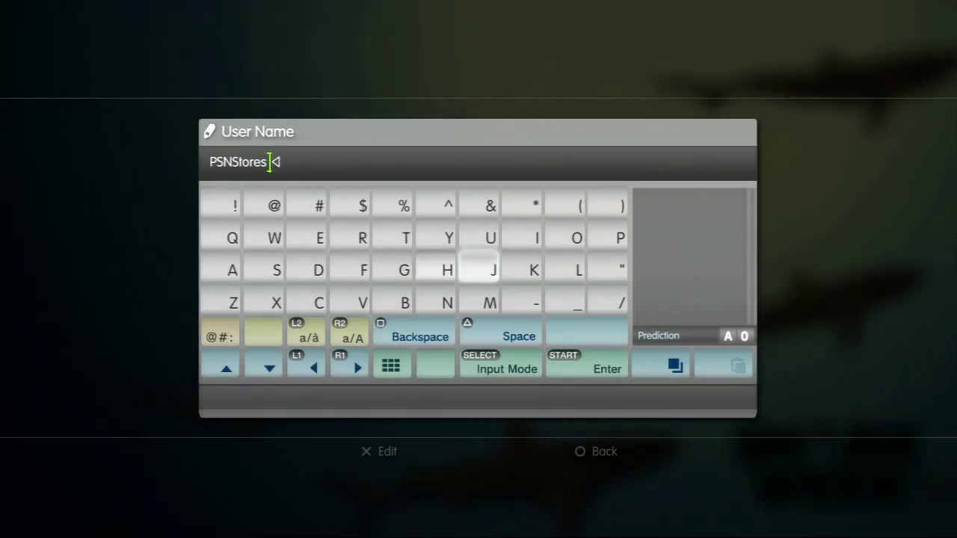
pyautogui.write('J')
pyautogui.press('Right')
pyautogui.press('Right')
pyautogui.press('Up')
pyautogui.press('Right')
pyautogui.write('P')
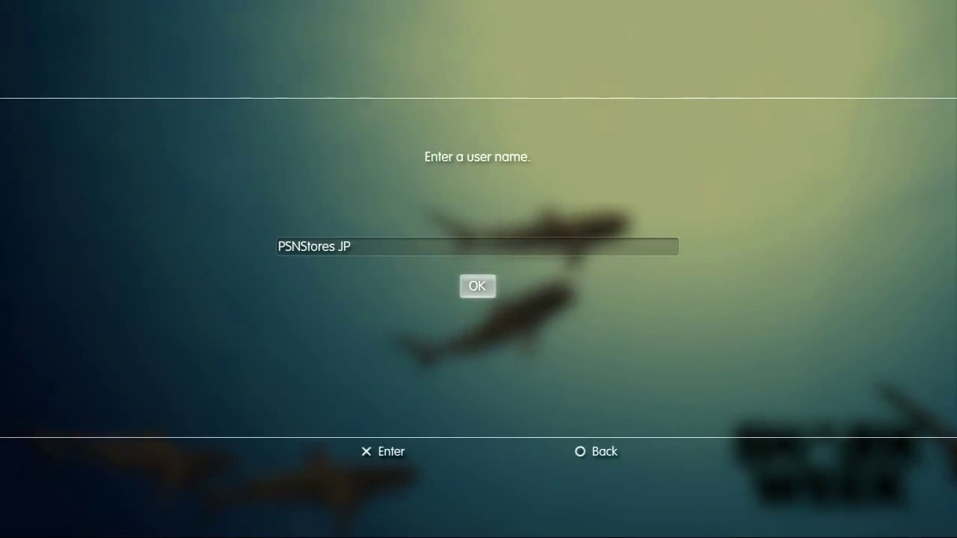
# Confirm the name PSNStores JP, log in as that user, and choose Sign Up for PlayStation Network.
pyautogui.press('Return')
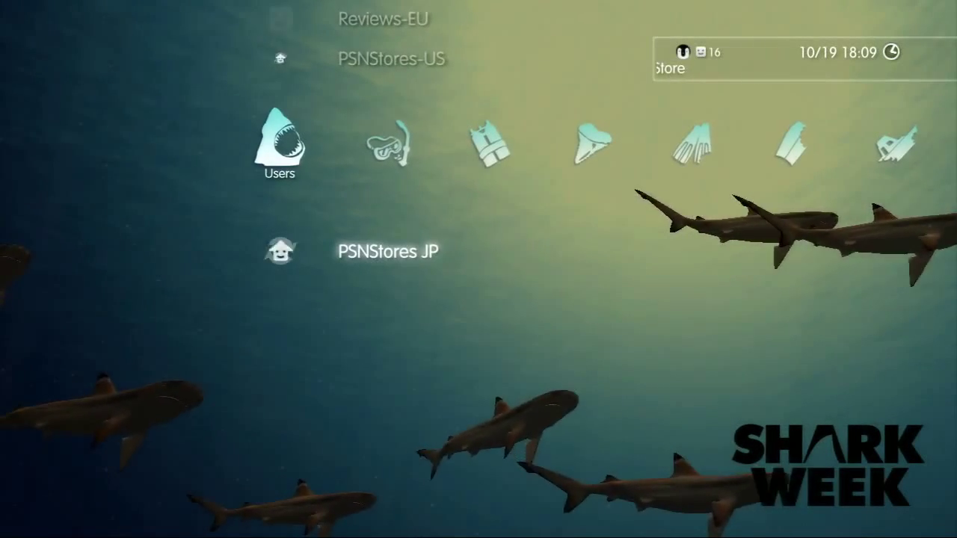
pyautogui.press('Return')
pyautogui.press('Return')
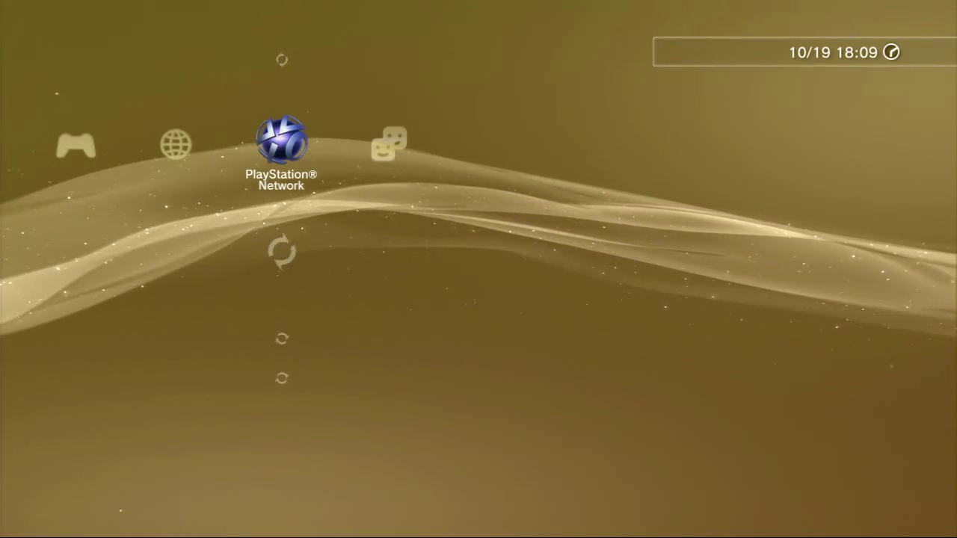
pyautogui.press('Up')
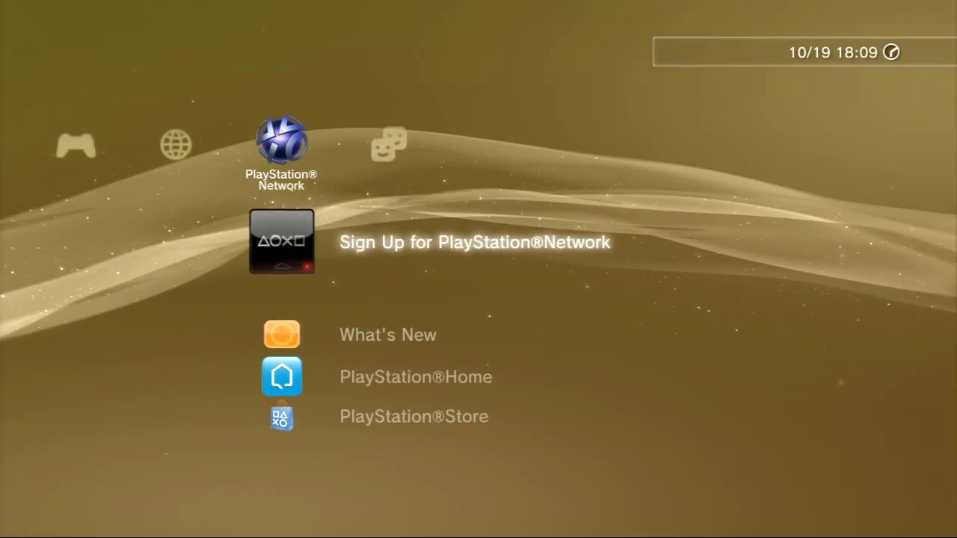
pyautogui.press('Return')
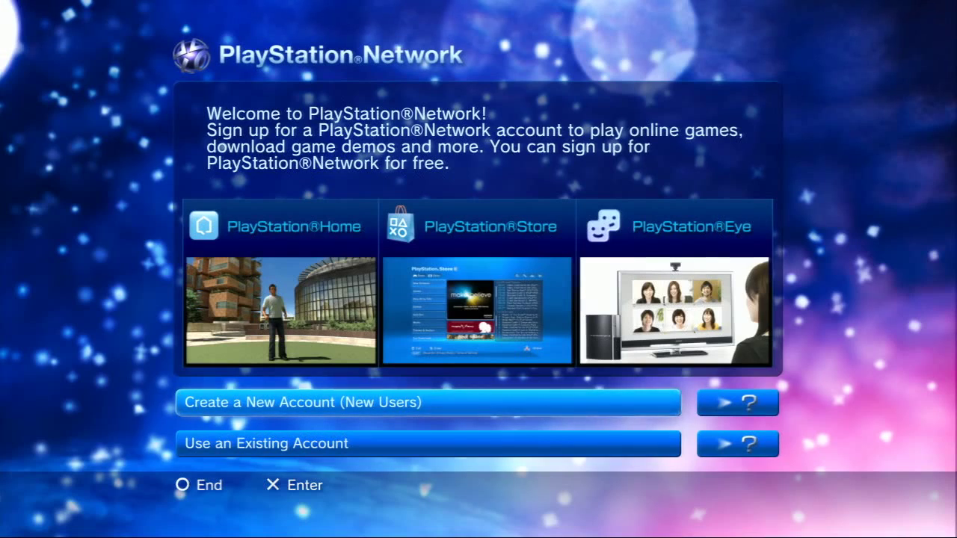
# Choose to create a new account and set the country of residence to Japan (日本).
pyautogui.press('Return')
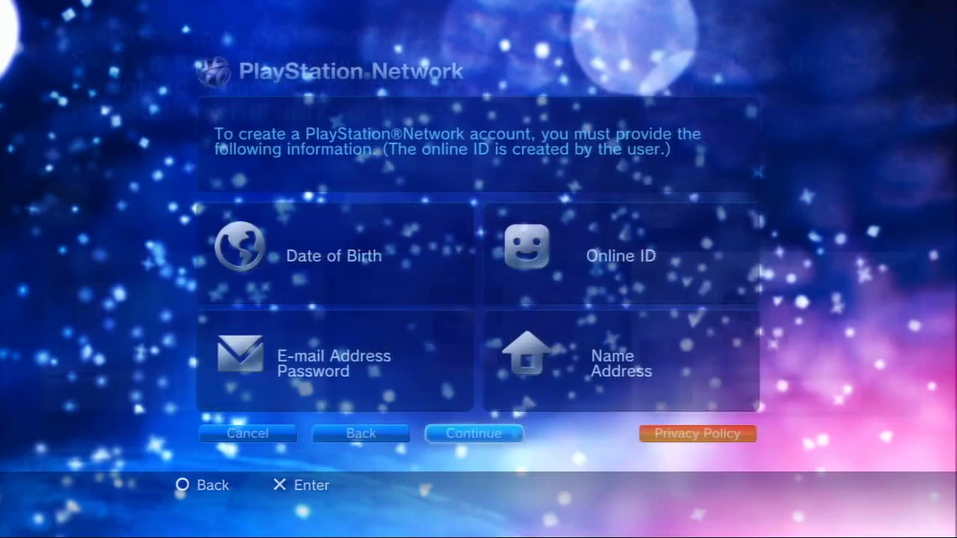
pyautogui.press('Return')
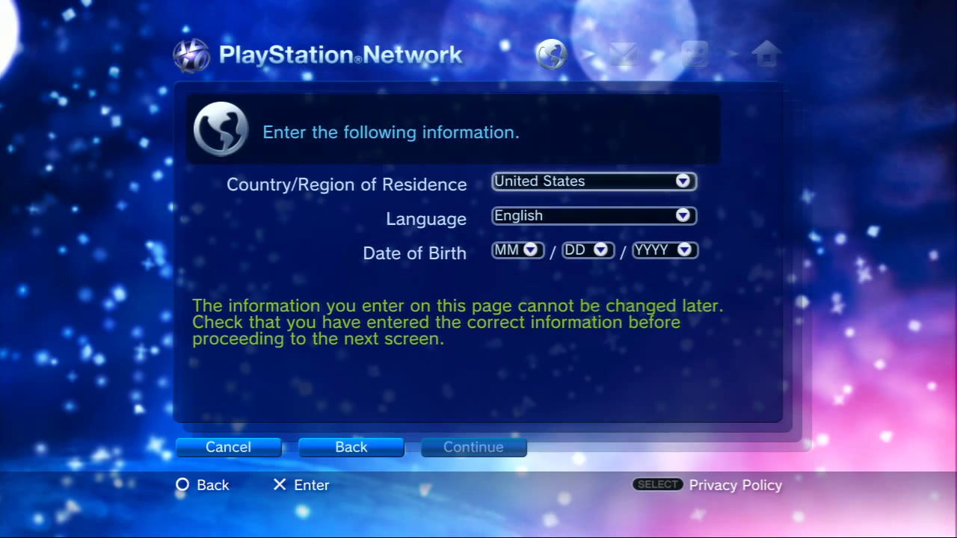
pyautogui.press('Return')
pyautogui.press('Up')
pyautogui.press('Up')
pyautogui.press('Up')
pyautogui.press('Up')
pyautogui.press('Up')
pyautogui.press('Up')
pyautogui.press('Up')
pyautogui.press('Up')
pyautogui.press('Up')
pyautogui.press('Up')
pyautogui.press('Up')
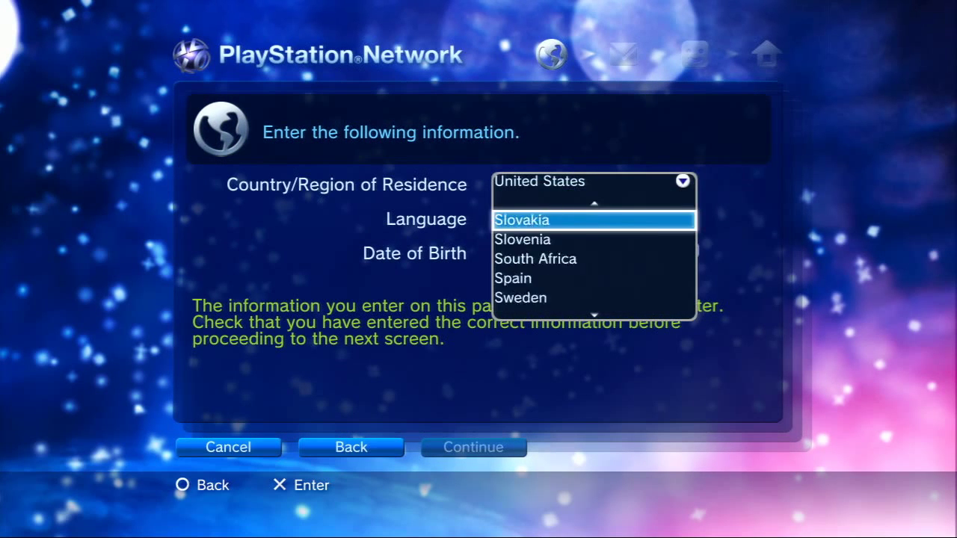
pyautogui.press('Up')
pyautogui.press('Up')
pyautogui.press('Up')
pyautogui.press('Up')
pyautogui.press('Up')
pyautogui.press('Down')
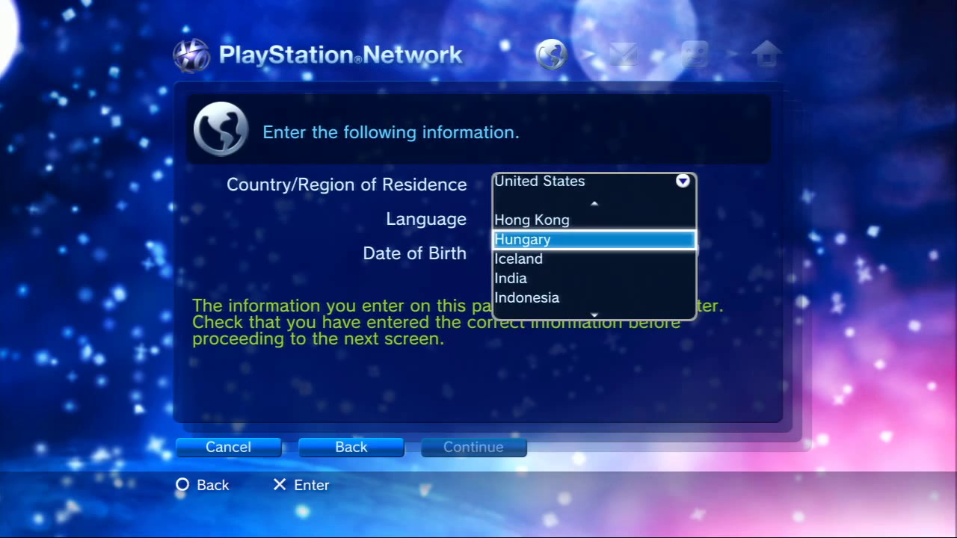
pyautogui.press('Down')
pyautogui.press('Down')
pyautogui.press('Down')
pyautogui.press('Down')
pyautogui.press('Down')
pyautogui.press('Up')
pyautogui.press('Return')
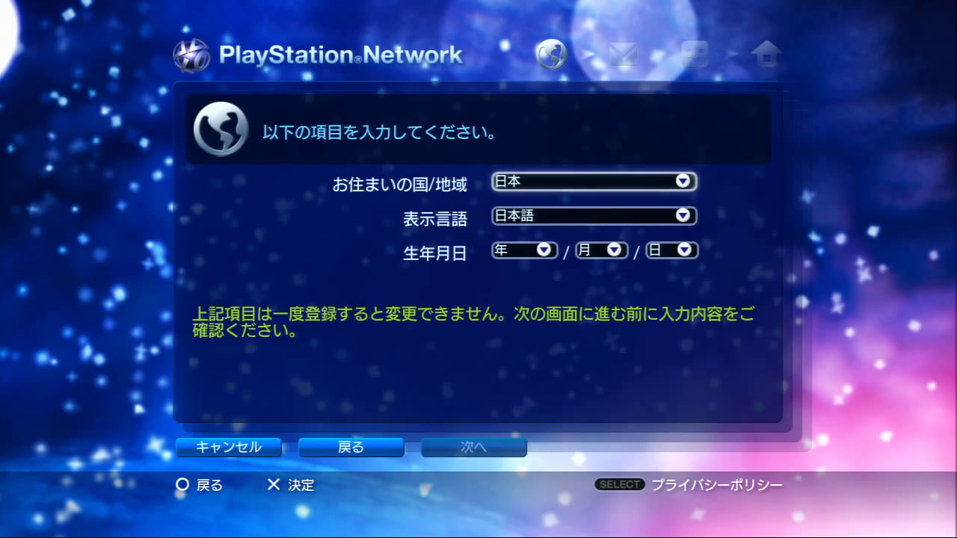
# Set the display language to Japanese (日本語).
pyautogui.press('Down')
pyautogui.press('Up')
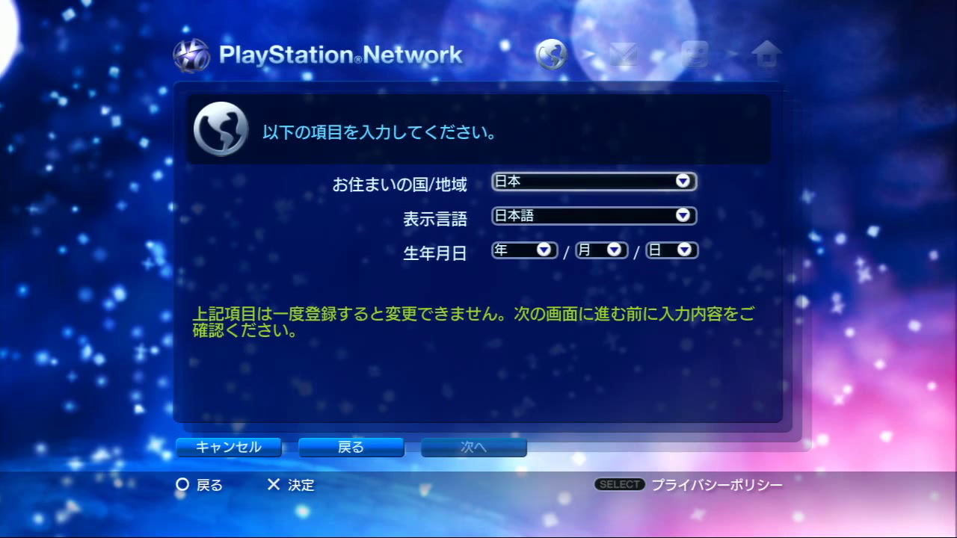
pyautogui.press('Down')
pyautogui.press('Return')
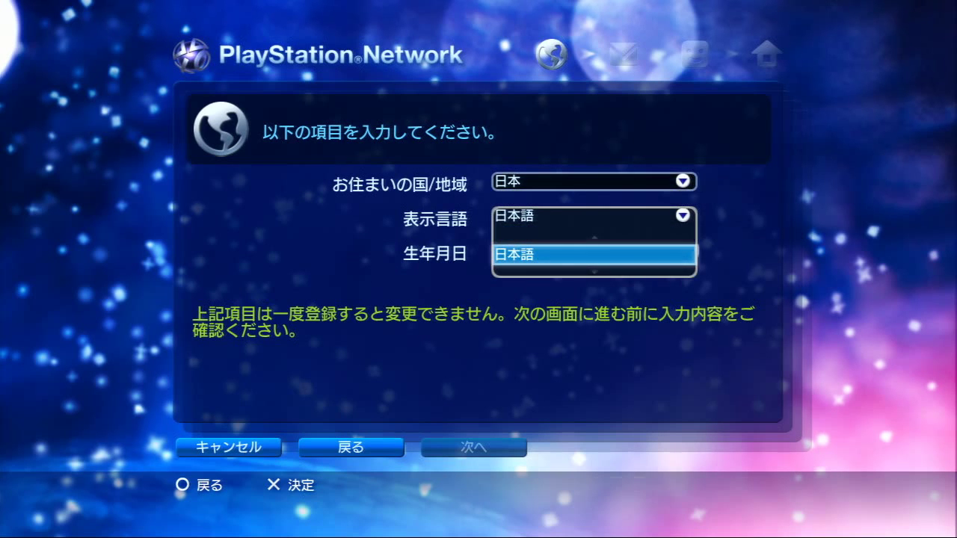
pyautogui.press('Return')
pyautogui.press('Down')
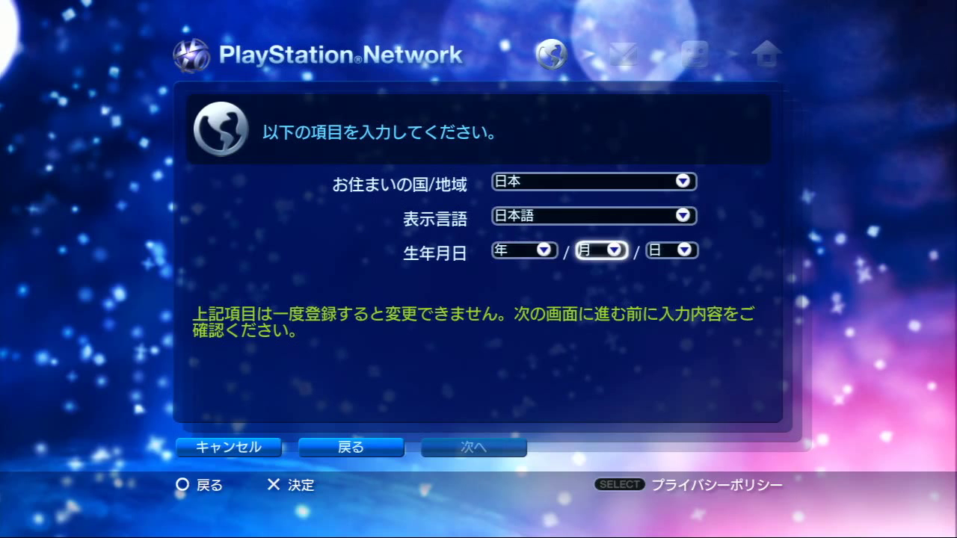
pyautogui.press('Return')
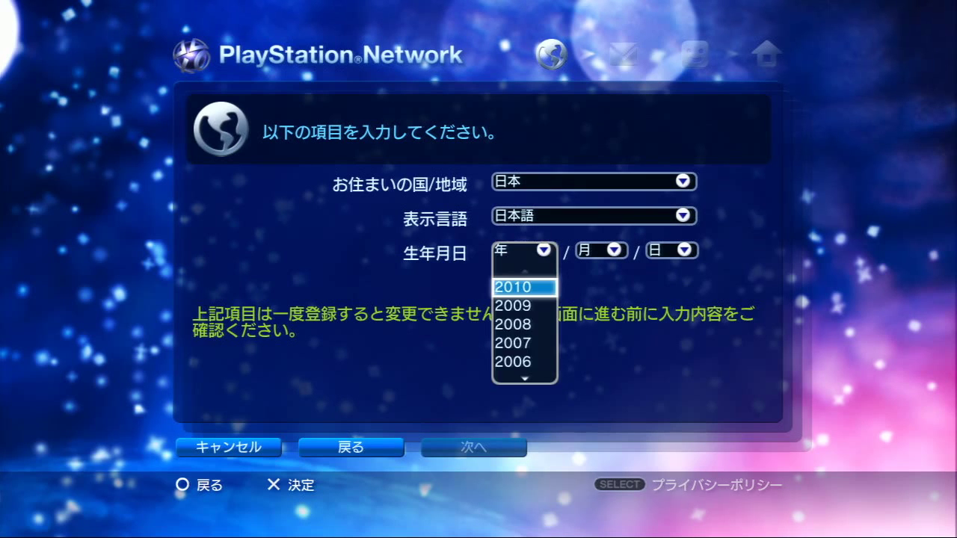
pyautogui.press('Down')
pyautogui.press('Down')
pyautogui.press('Down')
pyautogui.press('Down')
pyautogui.press('Down')
pyautogui.press('Down')
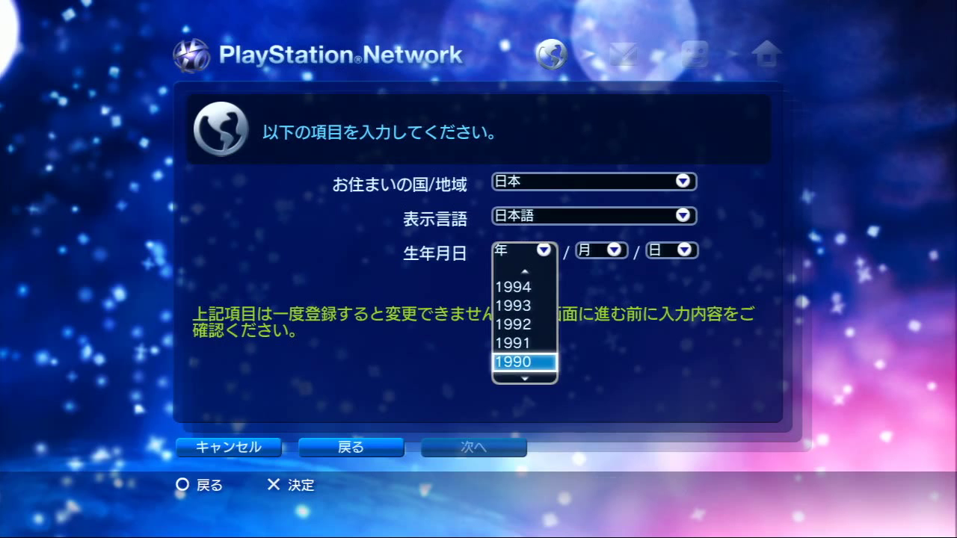
pyautogui.press('Up')
pyautogui.press('Return')
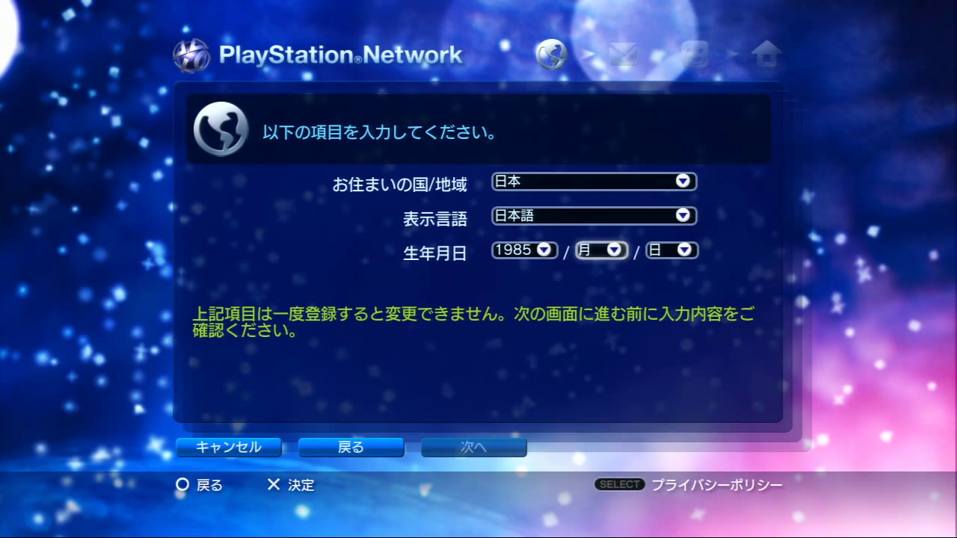
pyautogui.press('Return')
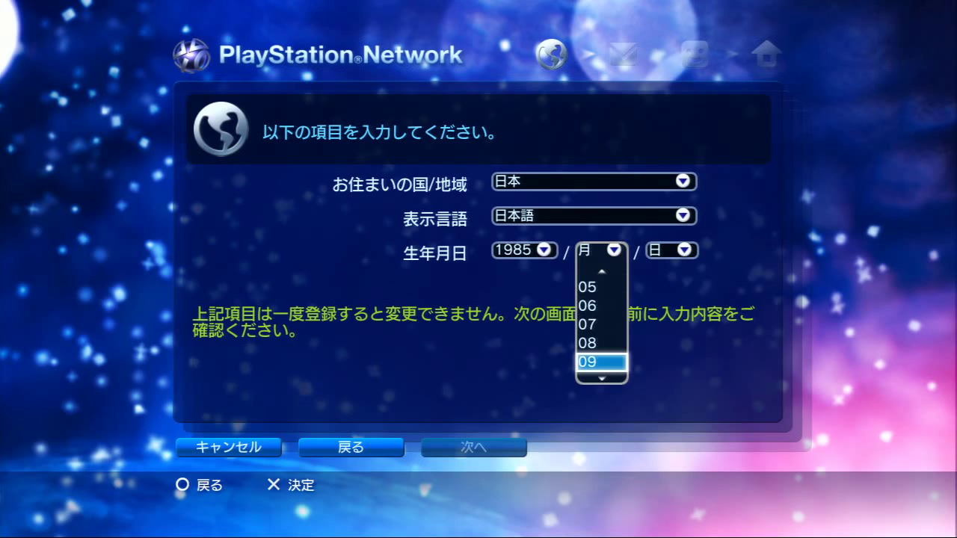
pyautogui.press('Return')
pyautogui.press('Right')
pyautogui.press('Return')
pyautogui.press('Down')
pyautogui.press('Down')
pyautogui.press('Return')
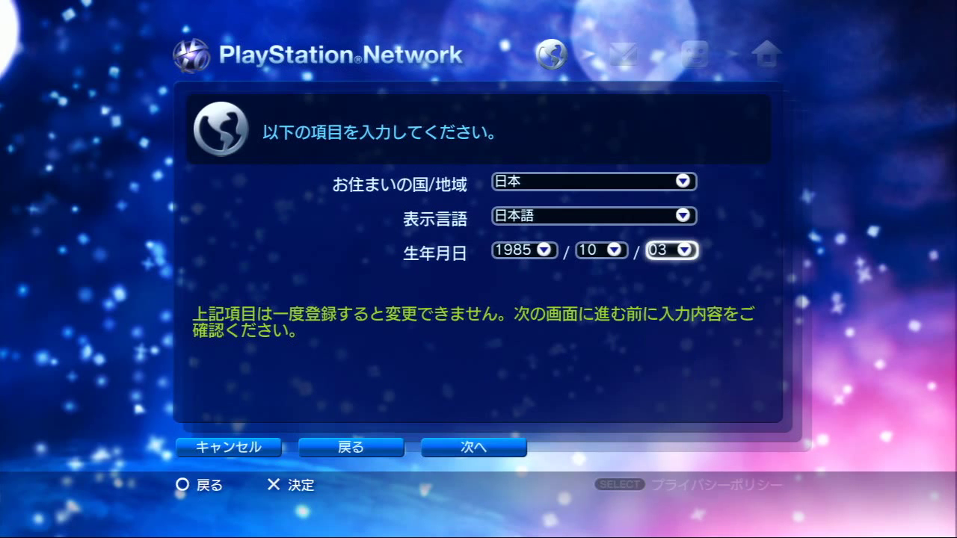
# Proceed with 次へ to the terms of use screen.
pyautogui.press('Down')
pyautogui.press('Left')
pyautogui.press('Left')
pyautogui.press('Right')
pyautogui.press('Right')
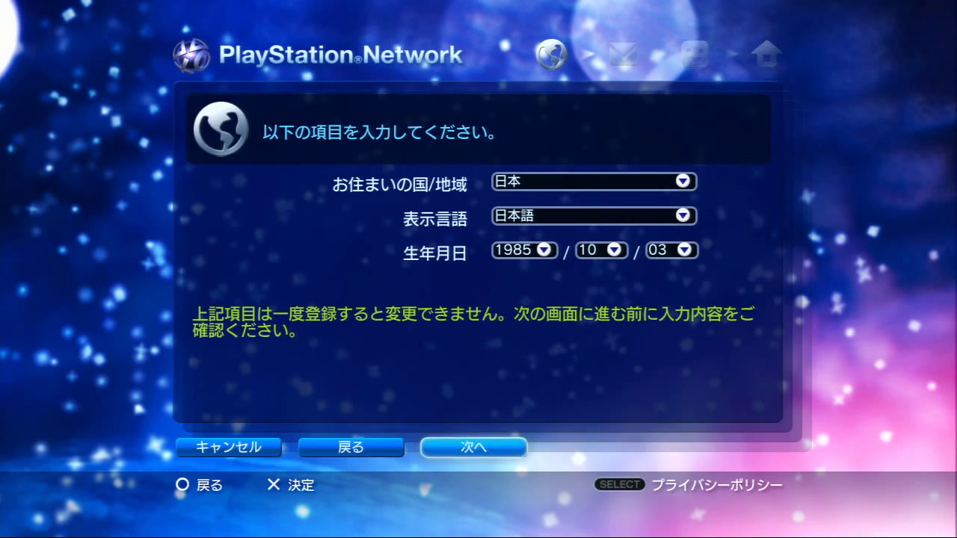
pyautogui.press('Left')
pyautogui.press('Left')
pyautogui.press('Right')
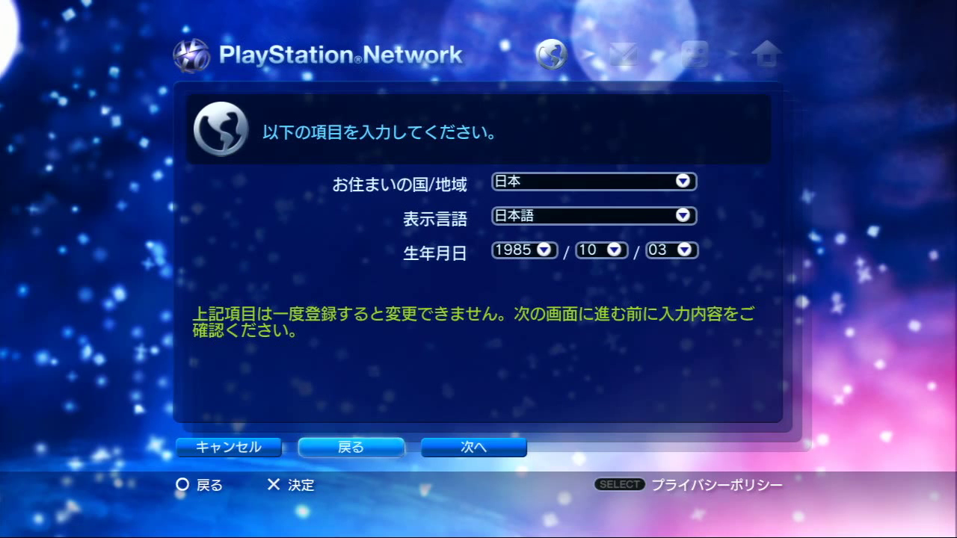
pyautogui.press('Right')
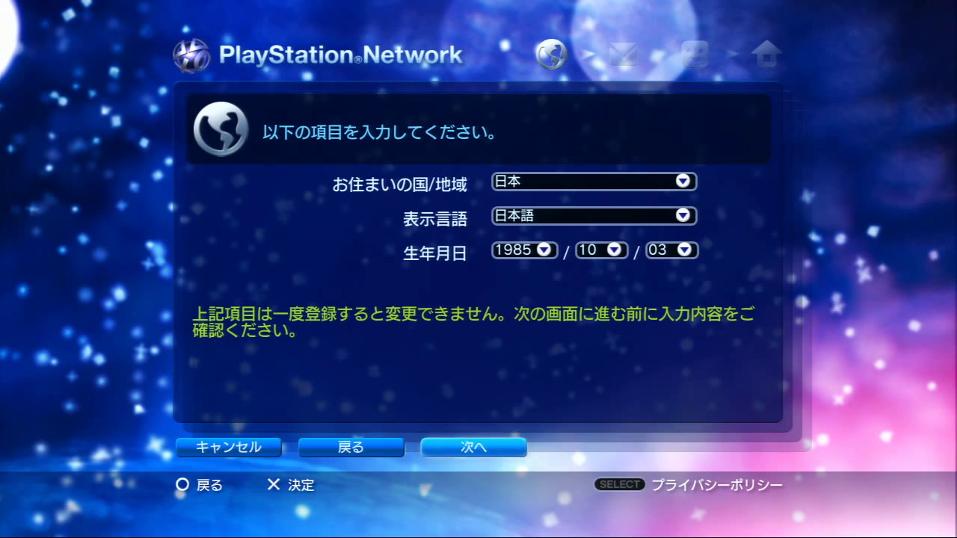
pyautogui.press('Return')
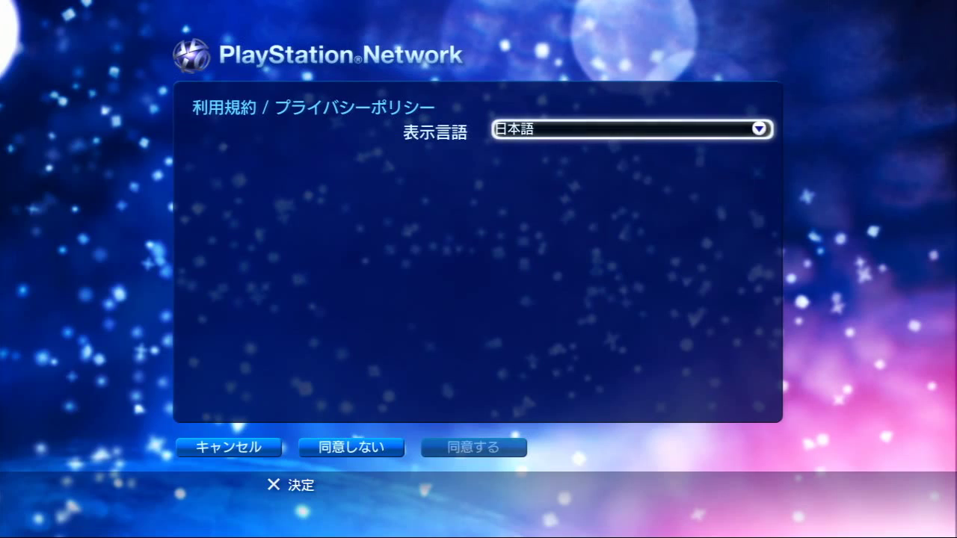
# Scroll through the terms text and accept it with 同意する (Agree).
pyautogui.press('Down')
pyautogui.press('Down')
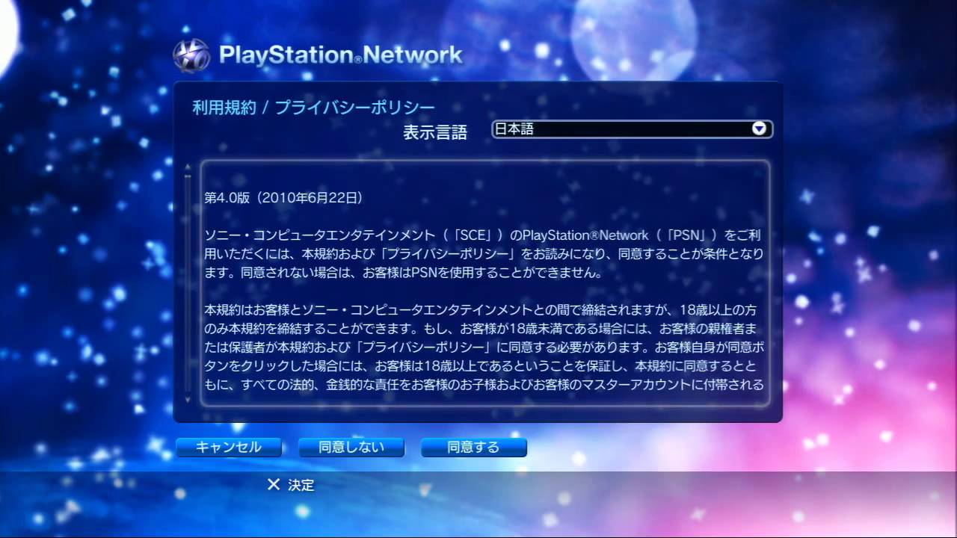
pyautogui.press('Down')
pyautogui.press('Down')
pyautogui.press('Down')
pyautogui.press('Down')
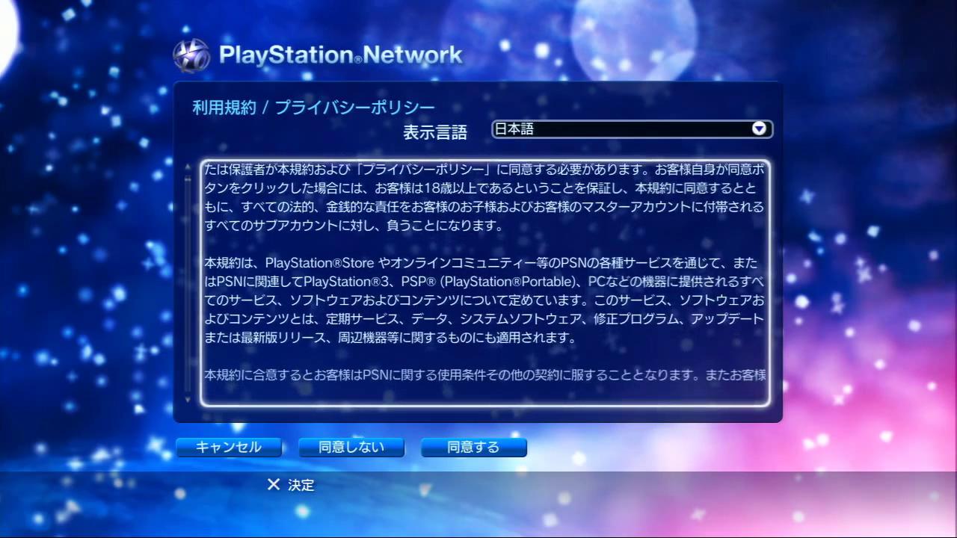
pyautogui.press('Up')
pyautogui.press('Down')
pyautogui.press('Down')
pyautogui.press('Down')
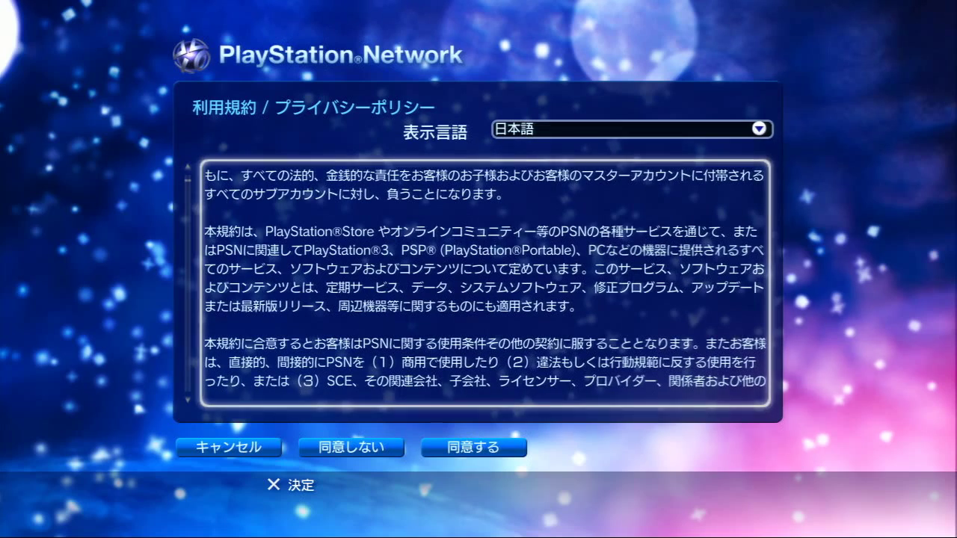
pyautogui.press('Down')
pyautogui.press('Down')
pyautogui.press('Down')
pyautogui.press('Down')
pyautogui.press('Down')
pyautogui.press('Down')
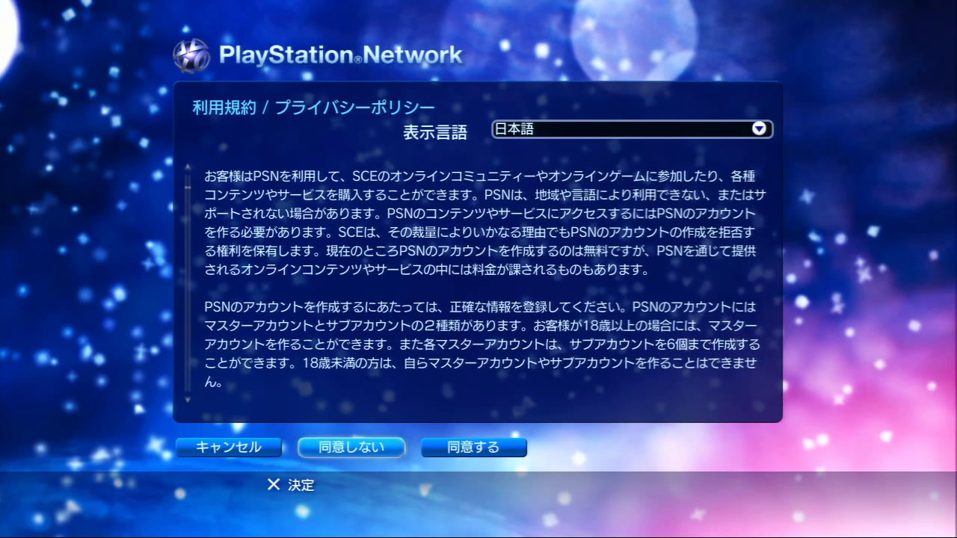
pyautogui.press('Right')
pyautogui.press('Left')
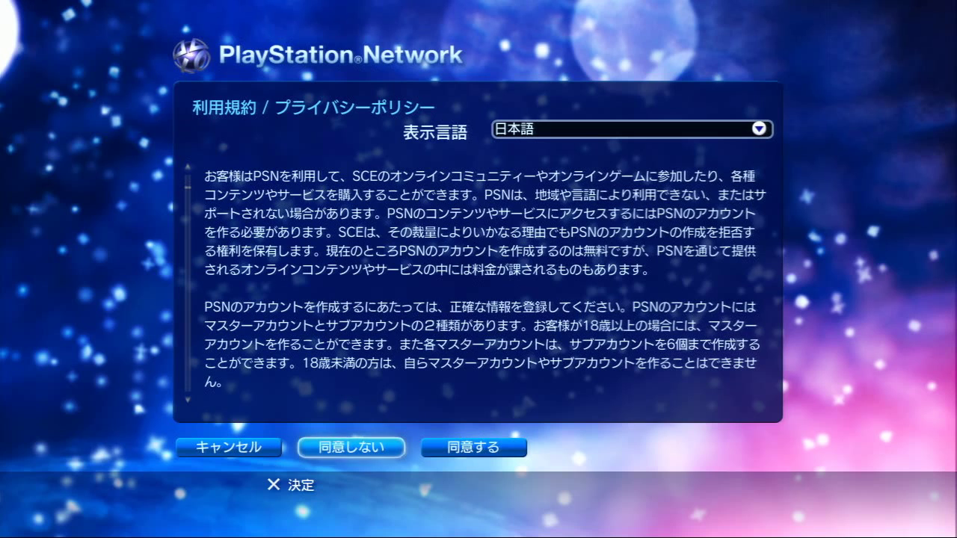
pyautogui.press('Right')
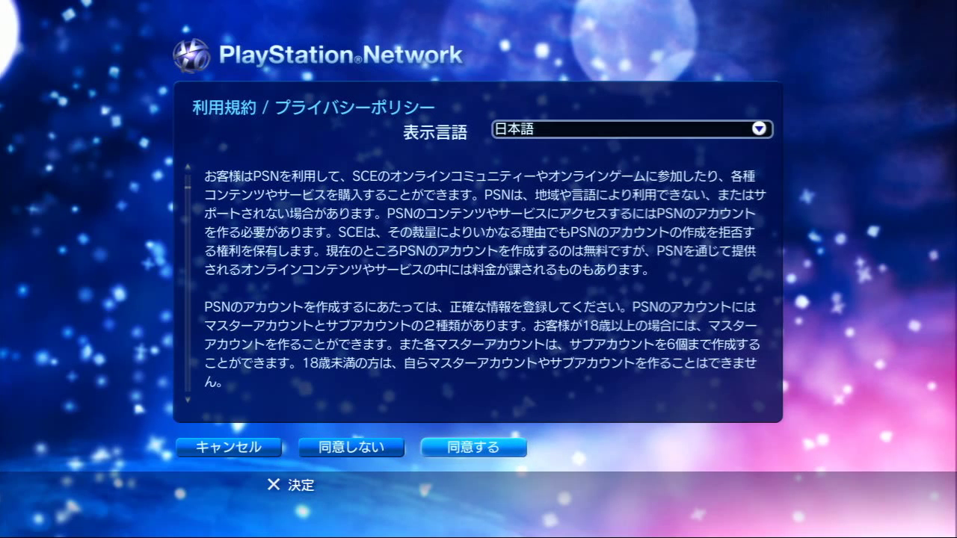
pyautogui.press('Return')
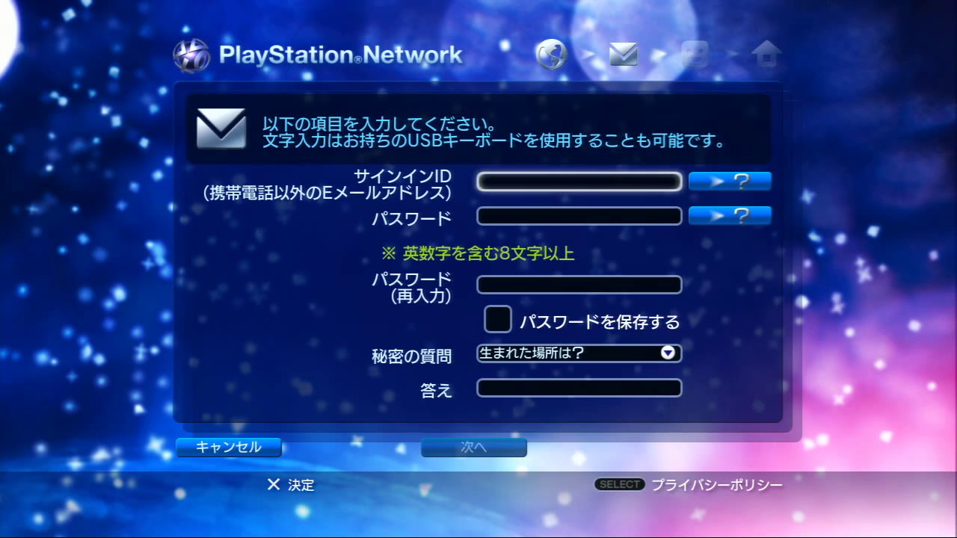
# Type the account e-mail address as the sign-in ID and confirm it on the address-check notice.
pyautogui.press('Return')
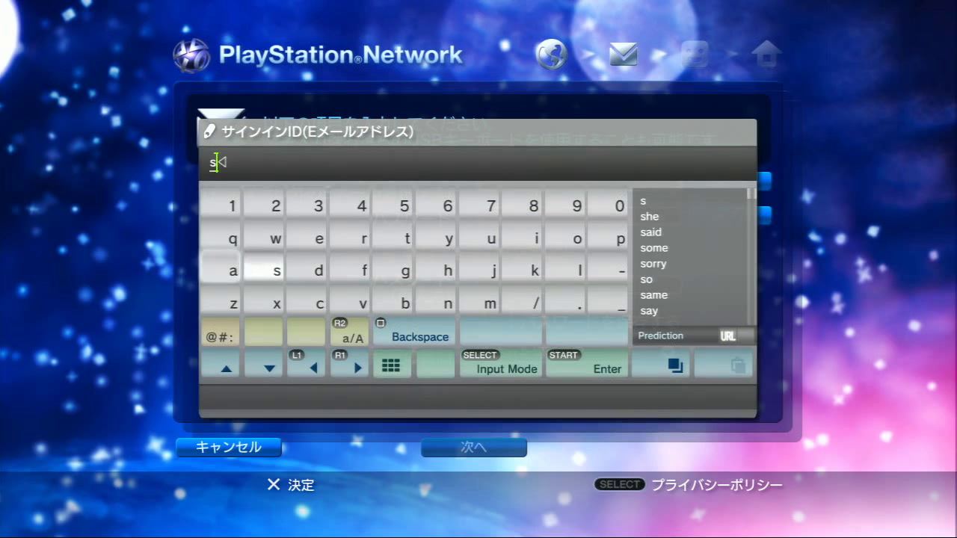
pyautogui.press('Left')
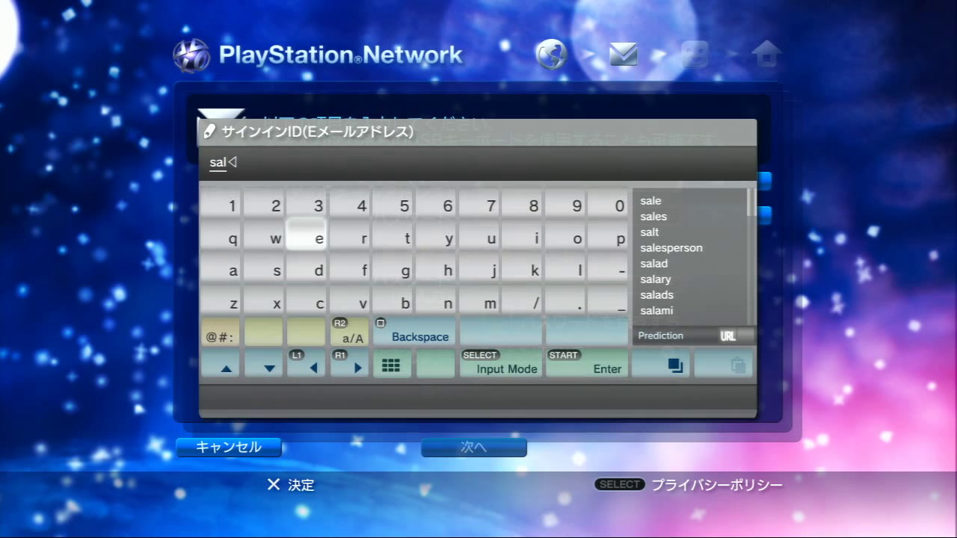
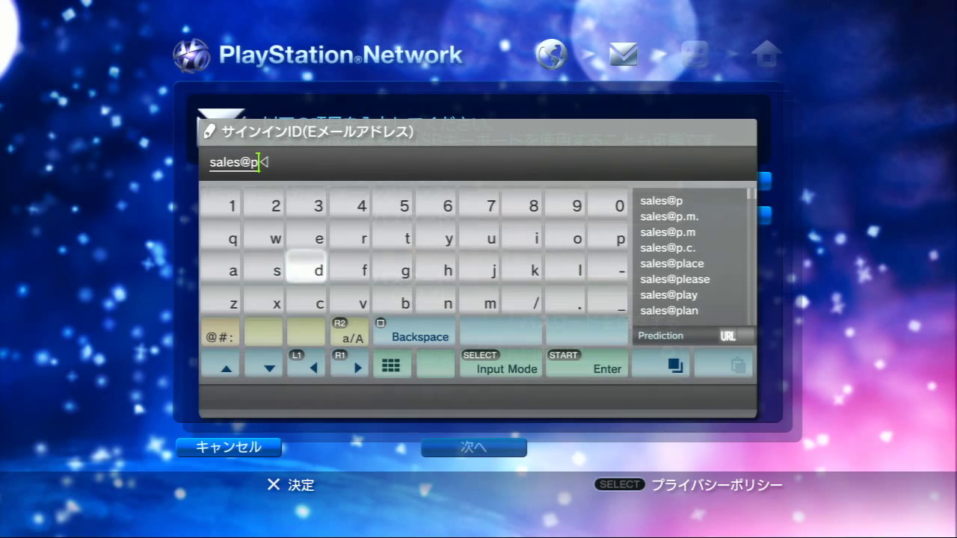
pyautogui.press('Down')
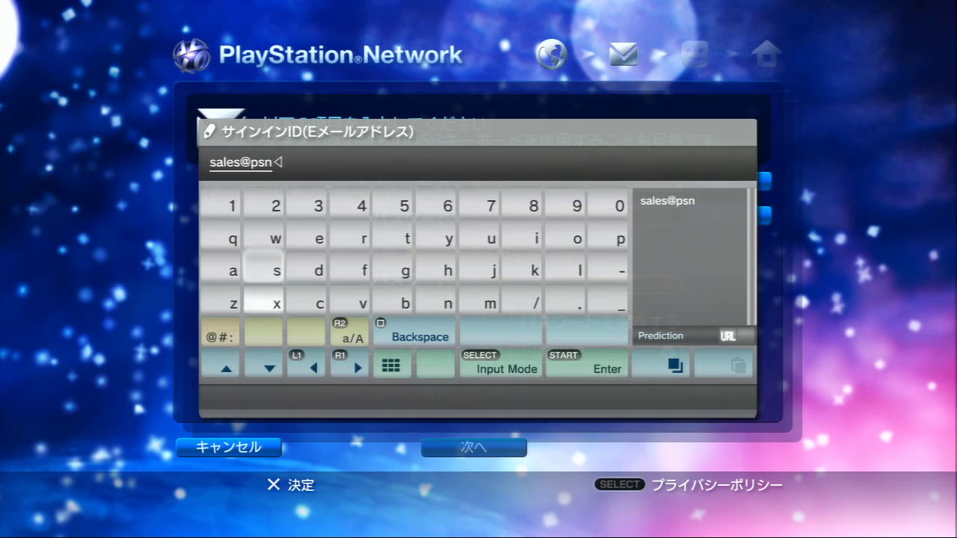
pyautogui.press('Right')
pyautogui.press('Right')
pyautogui.press('Right')
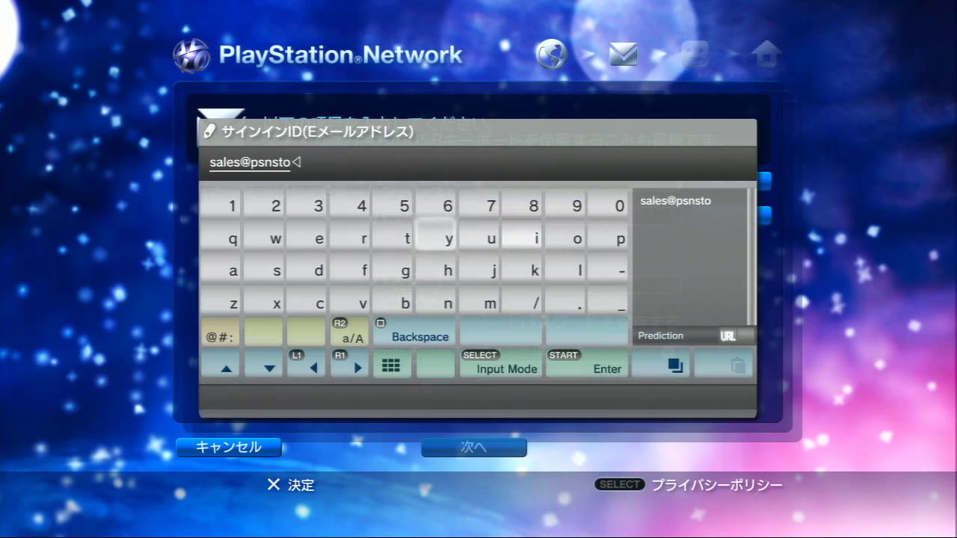
pyautogui.press('Left')
pyautogui.press('Left')
pyautogui.press('Left')
pyautogui.press('Down')
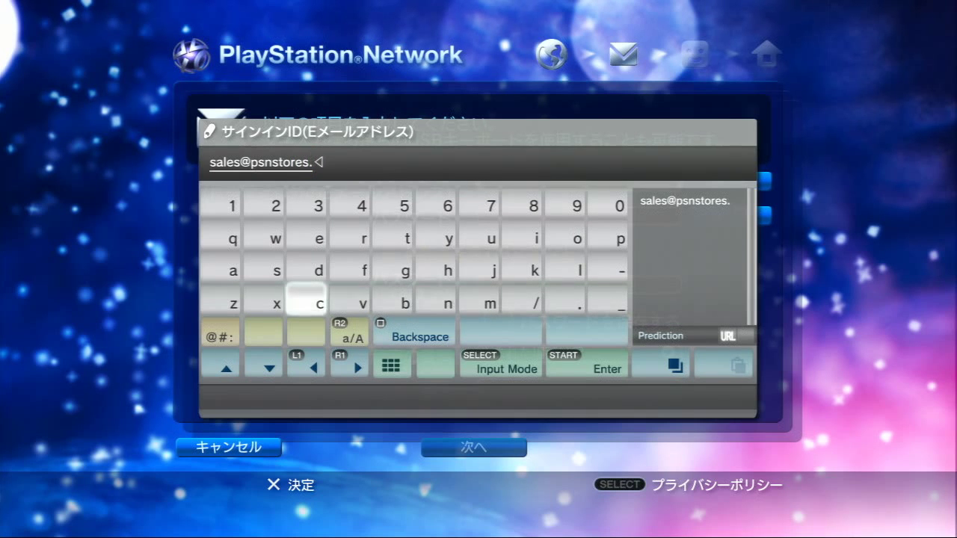
pyautogui.press('Right')
pyautogui.press('Right')
pyautogui.press('Right')
pyautogui.press('Right')
pyautogui.press('Up')
pyautogui.press('Up')
pyautogui.press('Left')
pyautogui.press('Down')
pyautogui.press('Down')
pyautogui.press('Left')
pyautogui.press('Left')
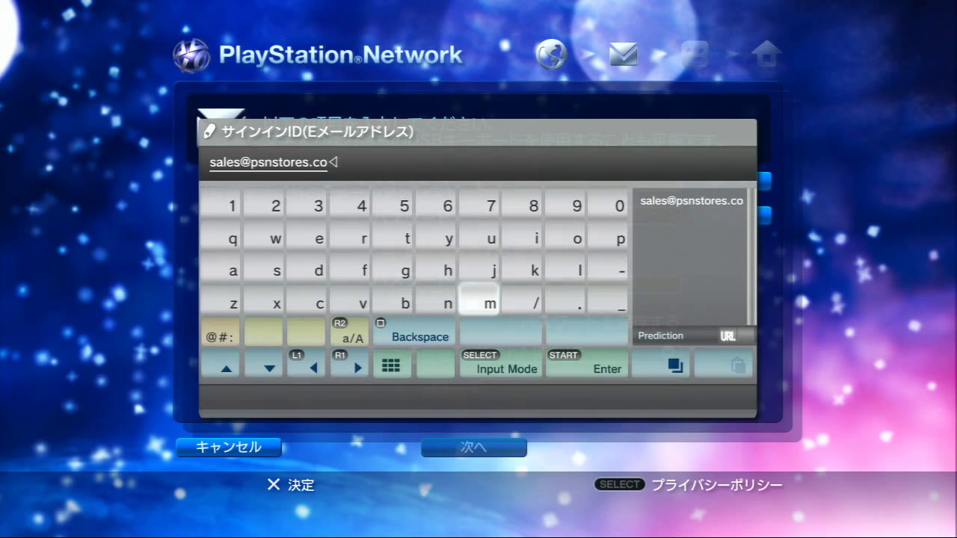
pyautogui.press('Return')
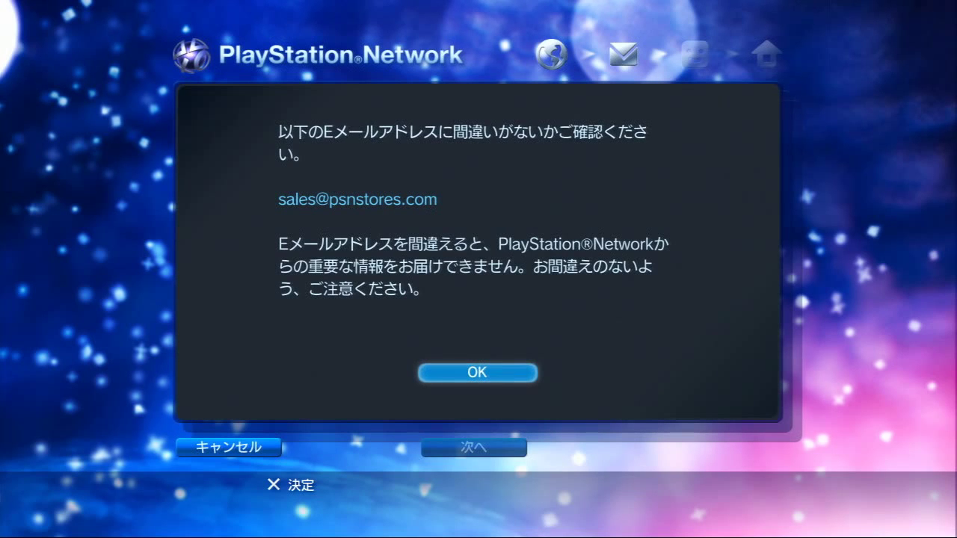
pyautogui.press('Return')
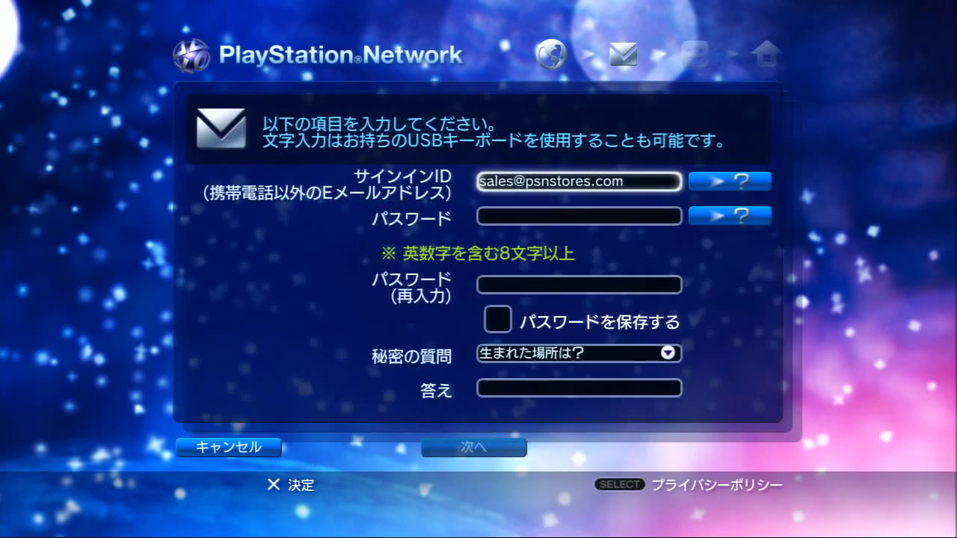
# Open the password field's keyboard, then back out without entering anything.
pyautogui.press('Down')
pyautogui.press('Return')
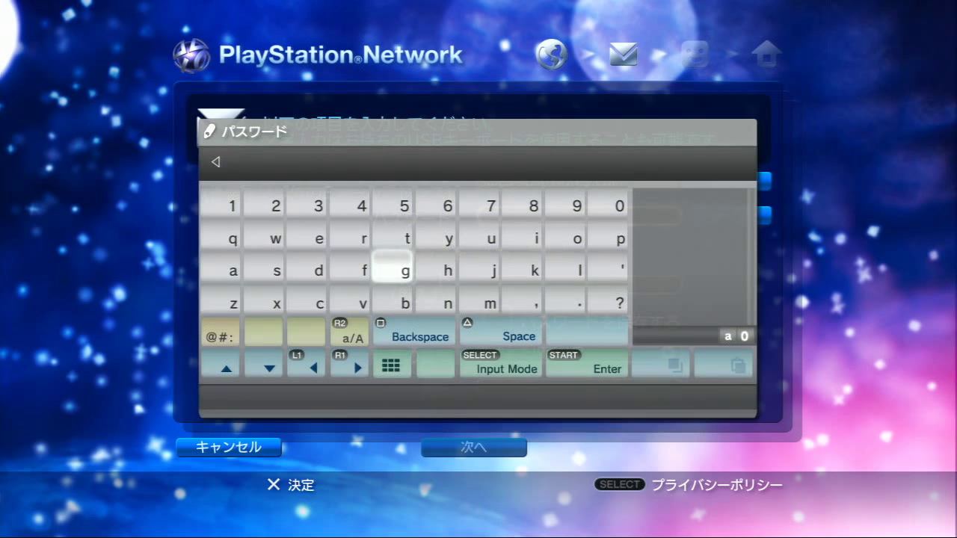
pyautogui.press('Left')
pyautogui.press('Up')
pyautogui.press('Up')
pyautogui.press('Escape')
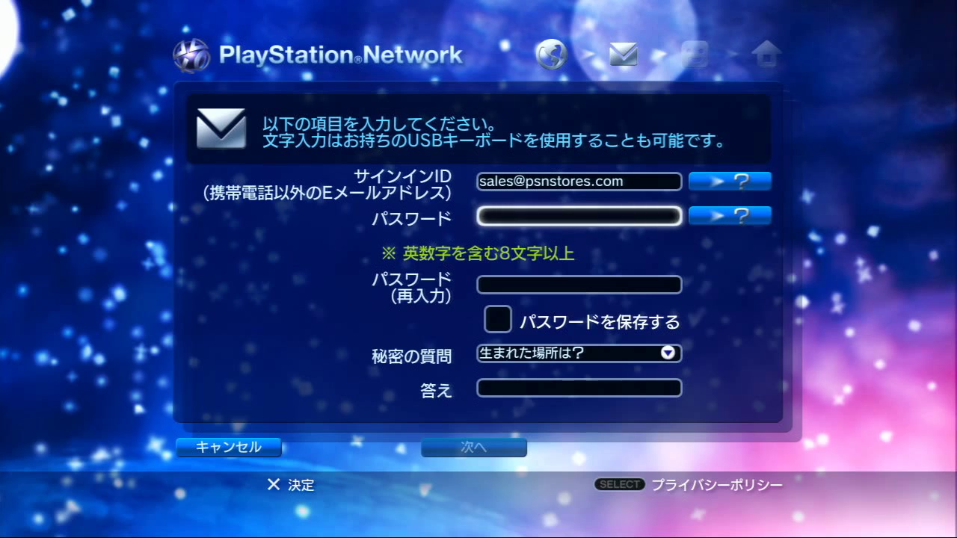
# Try a too-short password and dismiss the invalid-password notice.
pyautogui.press('Return')
pyautogui.press('Left')
pyautogui.press('Left')
pyautogui.press('Left')
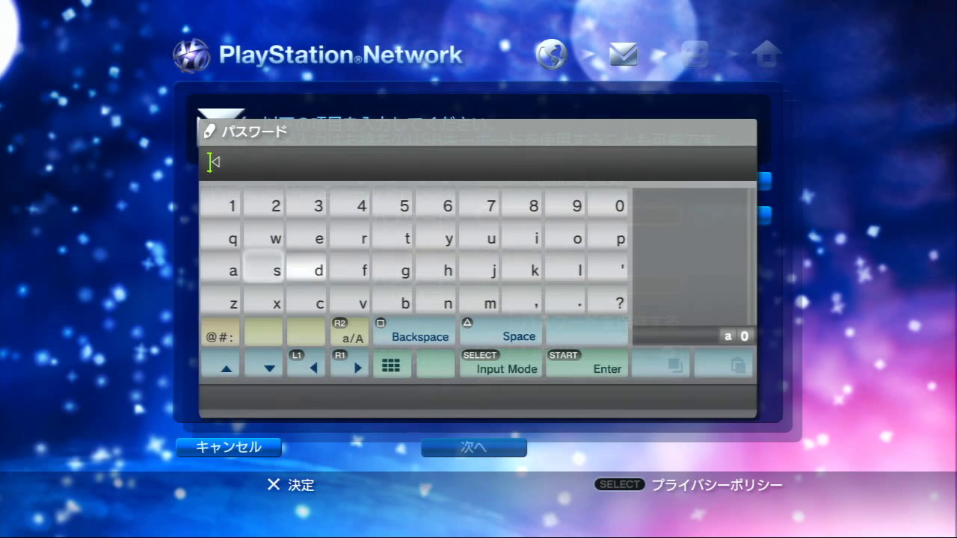
pyautogui.write('1')
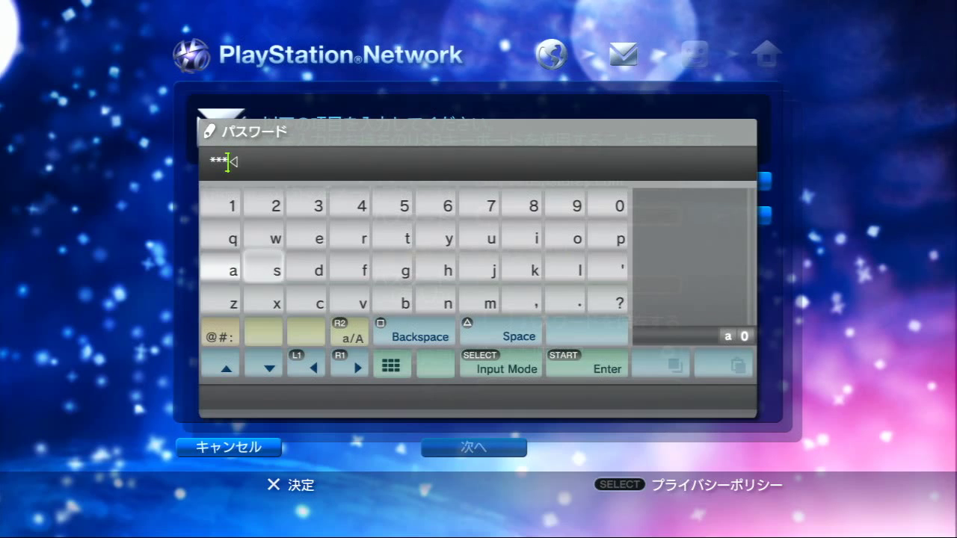
pyautogui.write('s')
pyautogui.press('Up')
pyautogui.press('Up')
pyautogui.press('Return')
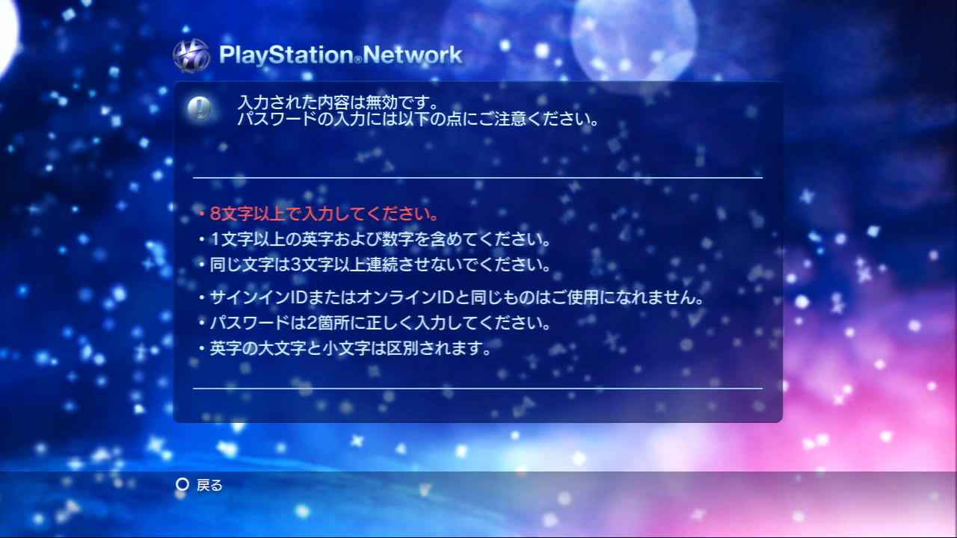
pyautogui.press('Escape')
# Enter a valid eight-character alphanumeric password in the Password field.
pyautogui.press('Return')
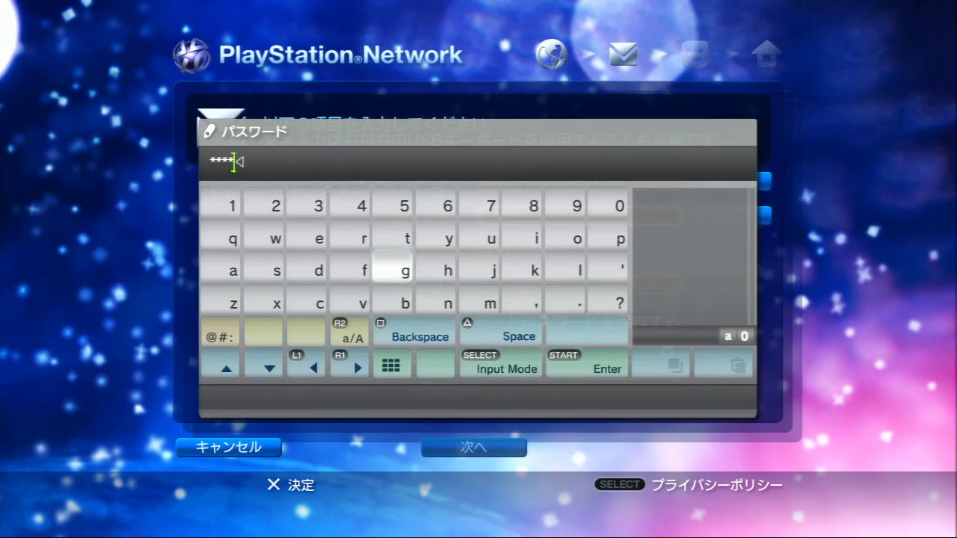
pyautogui.press('Left')
pyautogui.press('Left')
pyautogui.press('Left')
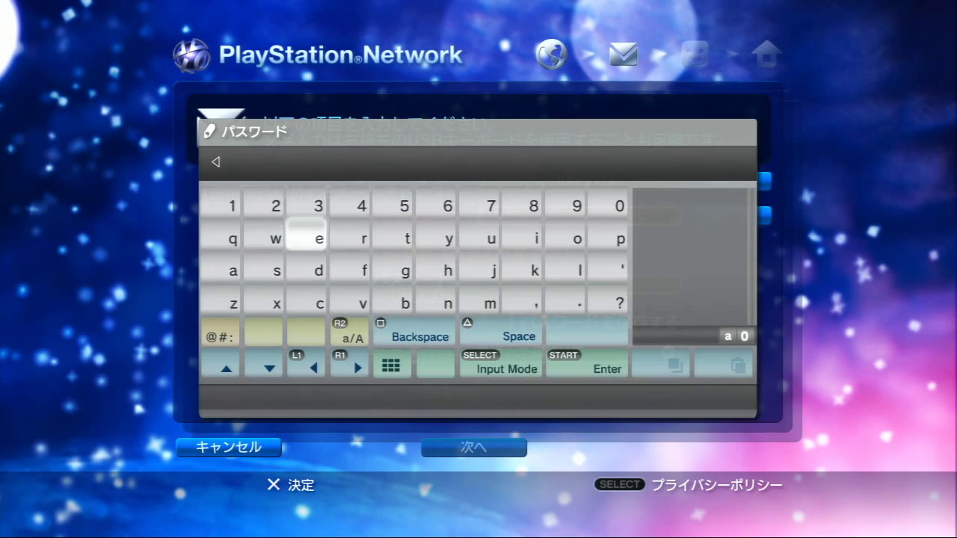
pyautogui.press('Up')
pyautogui.press('Right')
pyautogui.press('Right')
pyautogui.press('Right')
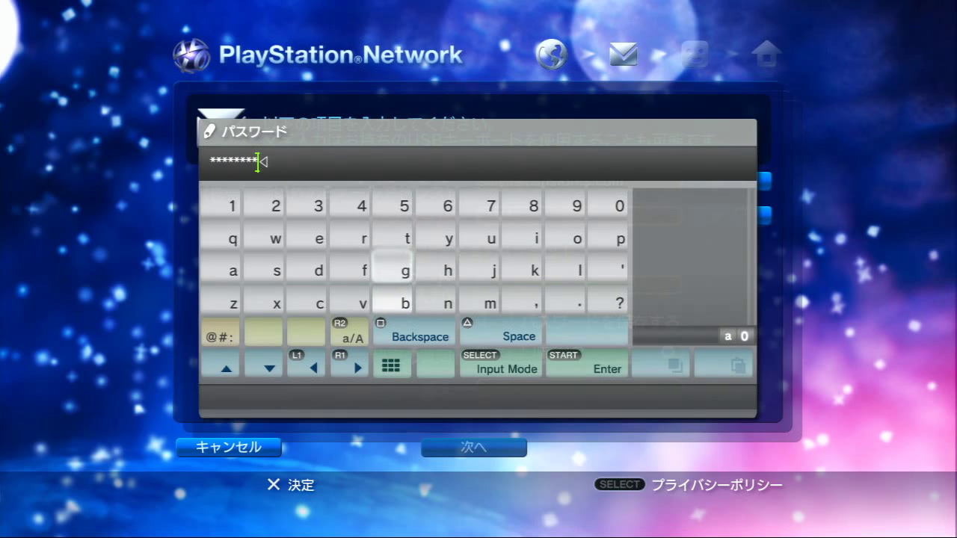
pyautogui.press('Right')
pyautogui.press('Right')
pyautogui.press('Right')
pyautogui.press('Right')
pyautogui.press('Up')
pyautogui.press('Down')
pyautogui.press('Left')
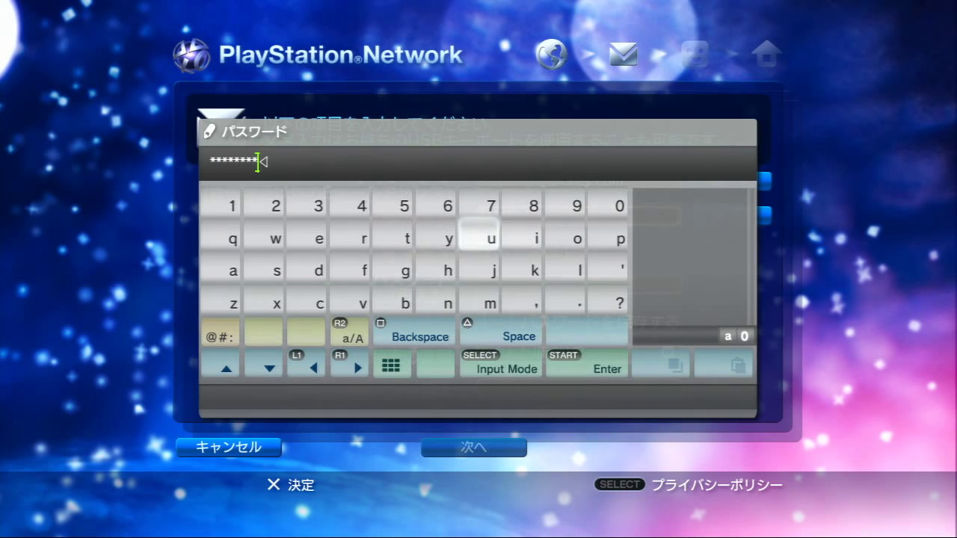
pyautogui.press('Return')
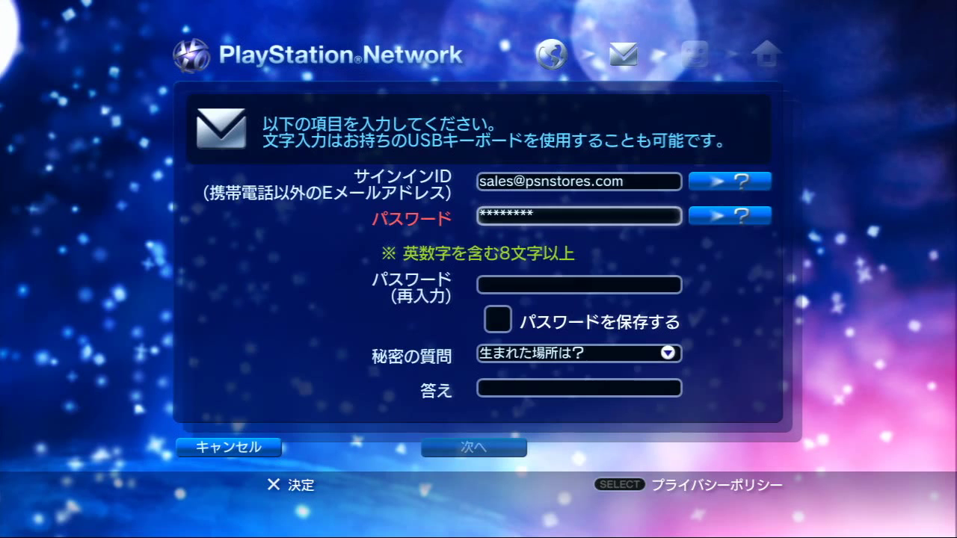
# Repeat the same password in the パスワード(再入力) re-entry field.
pyautogui.press('Down')
pyautogui.press('Return')
pyautogui.press('Up')
pyautogui.press('Right')
pyautogui.press('Right')
pyautogui.press('Right')
pyautogui.press('Up')
pyautogui.press('Up')
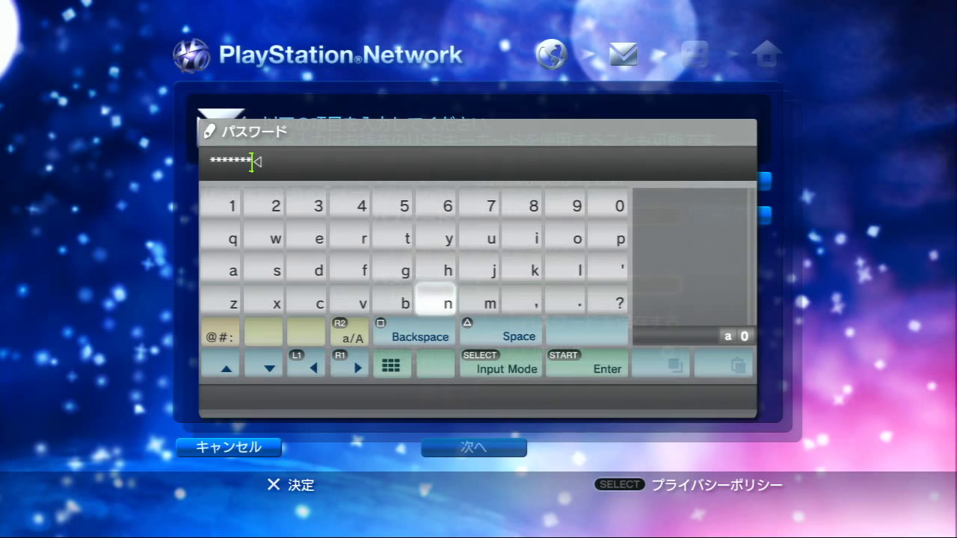
pyautogui.press('Return')
pyautogui.press('Down')
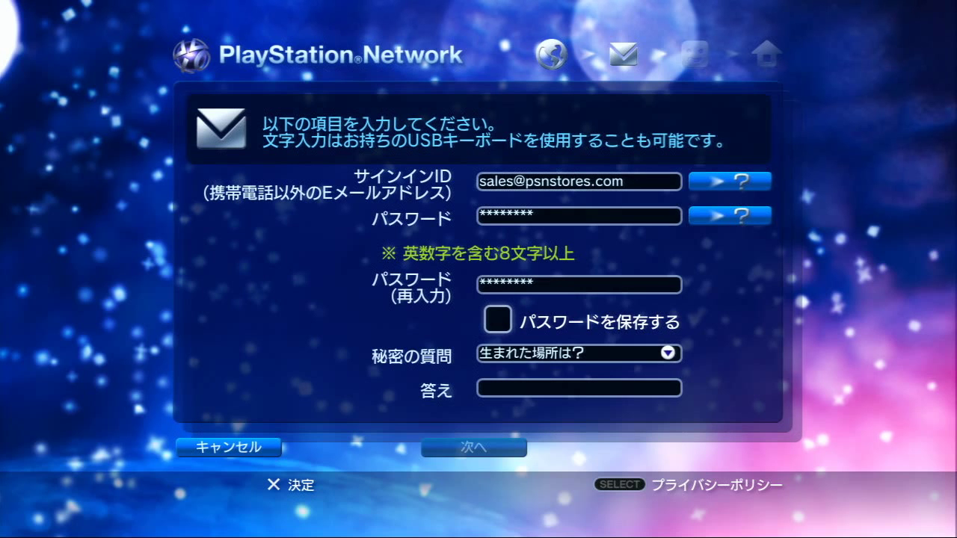
# Turn on password saving and choose 好きな国は? as the secret question.
pyautogui.press('Return')
pyautogui.press('Down')
pyautogui.press('Return')
pyautogui.press('Down')
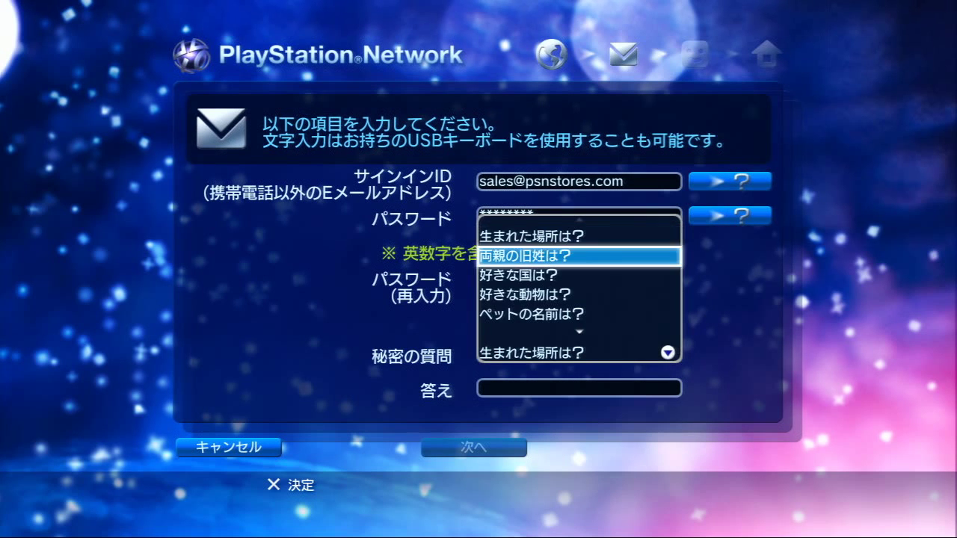
pyautogui.press('Down')
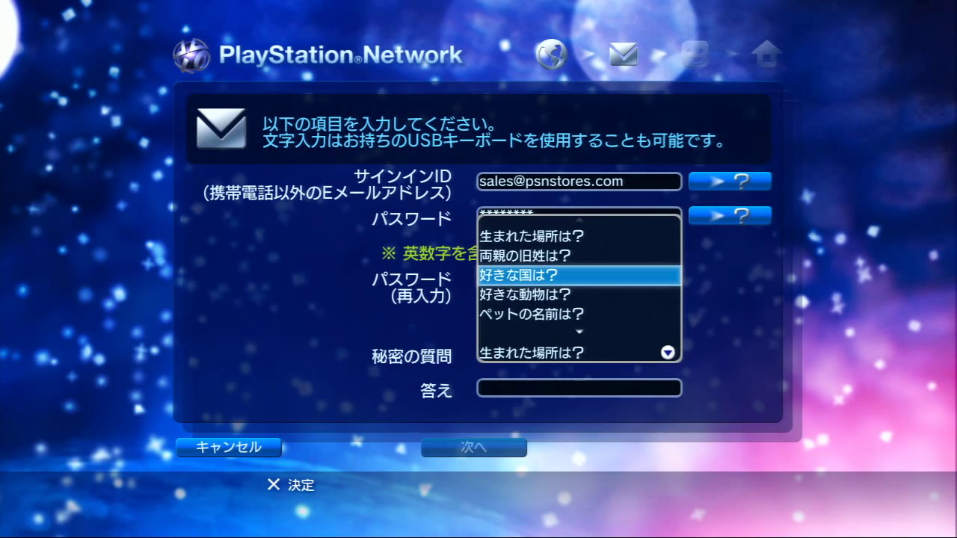
pyautogui.press('Return')
# Enter 'usa' in the 答え field using Latin letters.
pyautogui.press('Down')
pyautogui.press('Return')
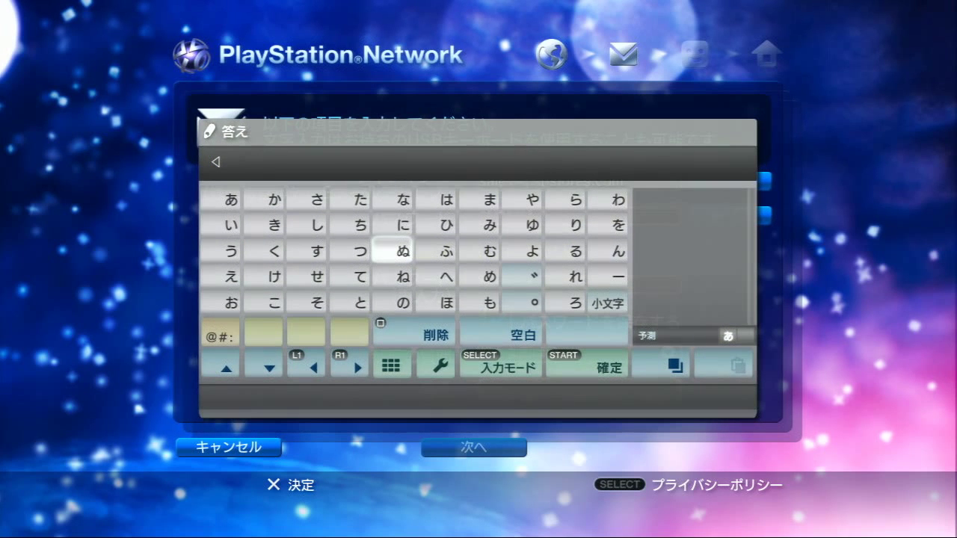
pyautogui.press('Select')
pyautogui.press('Select')
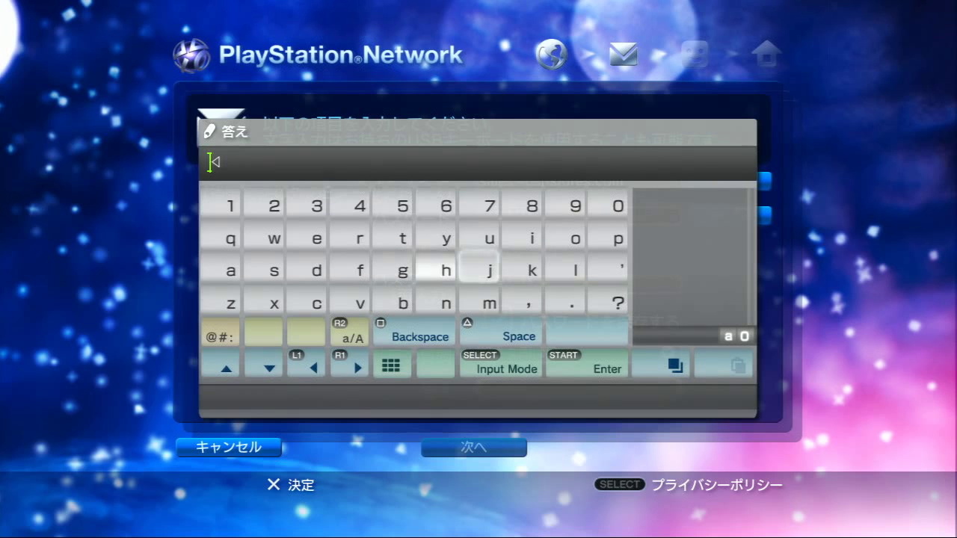
pyautogui.write('usa')
pyautogui.press('Return')
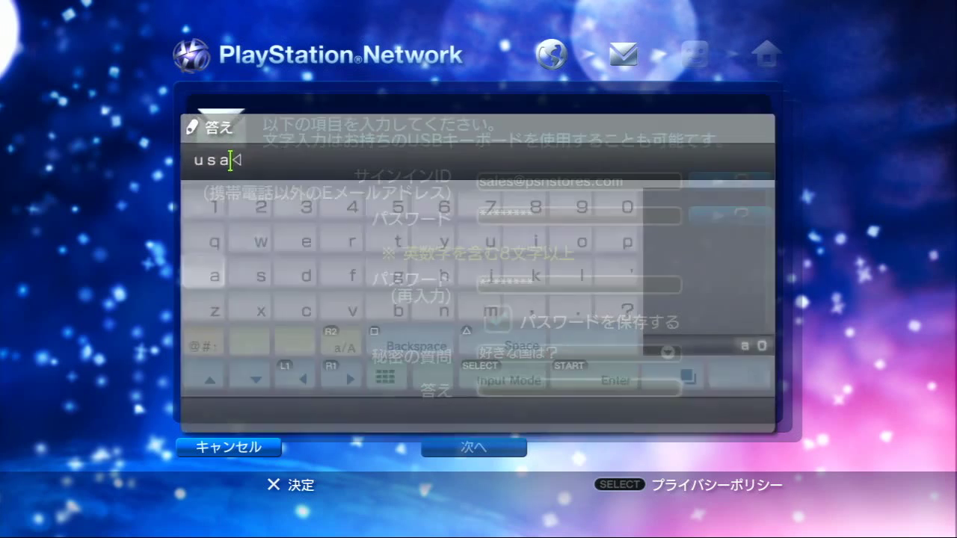
pyautogui.press('Down')
# Re-edit the answer field and commit 'usa' as the security answer.
pyautogui.press('Up')
pyautogui.press('Return')
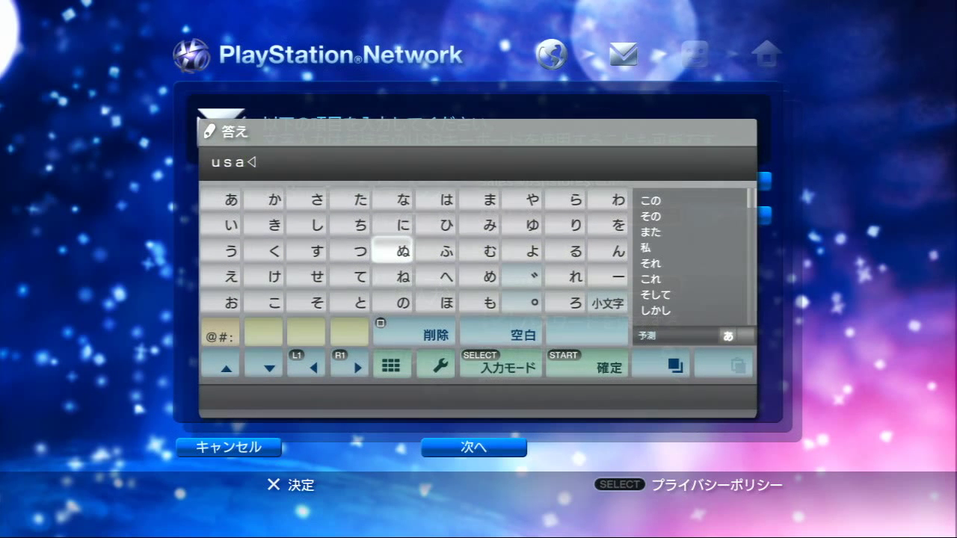
pyautogui.press('Select')
pyautogui.press('Select')
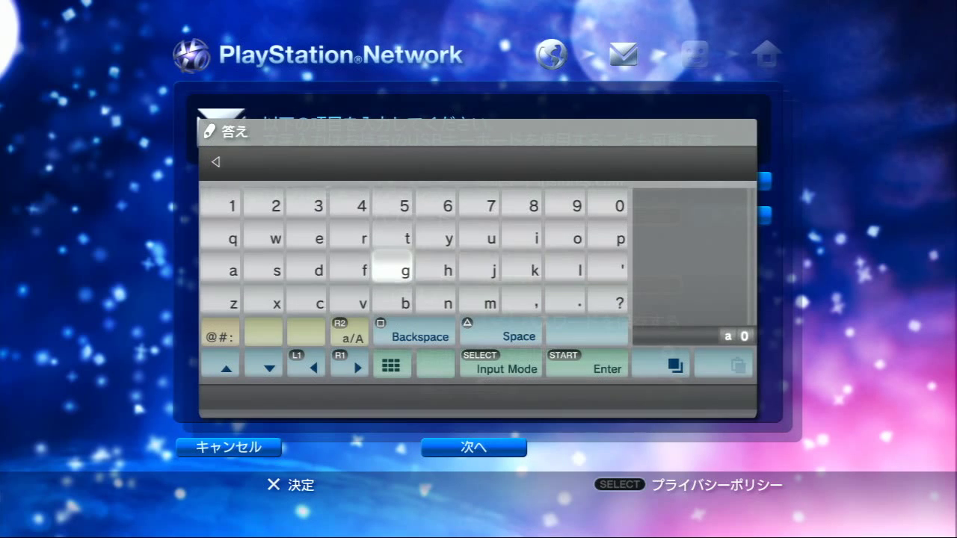
pyautogui.press('Select')
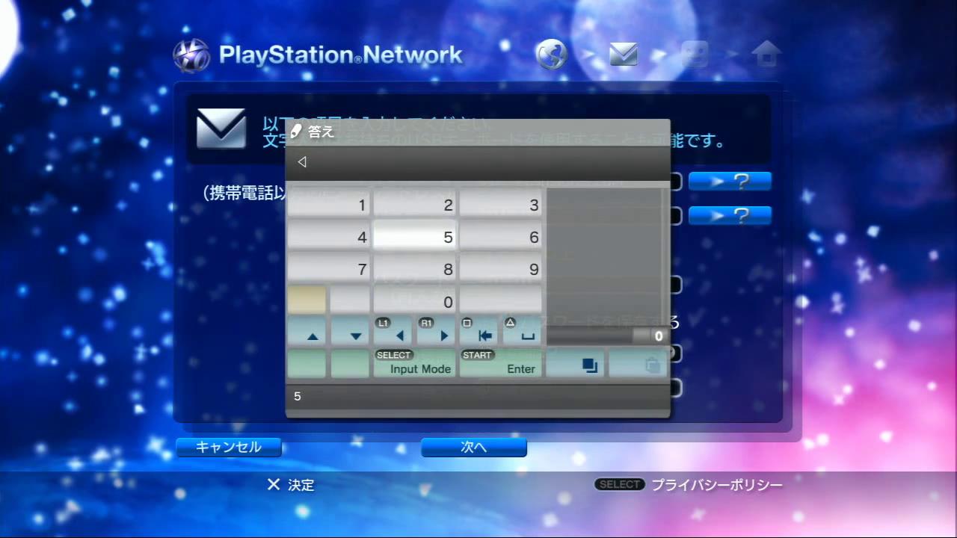
pyautogui.press('Select')
pyautogui.press('Select')
pyautogui.press('Select')
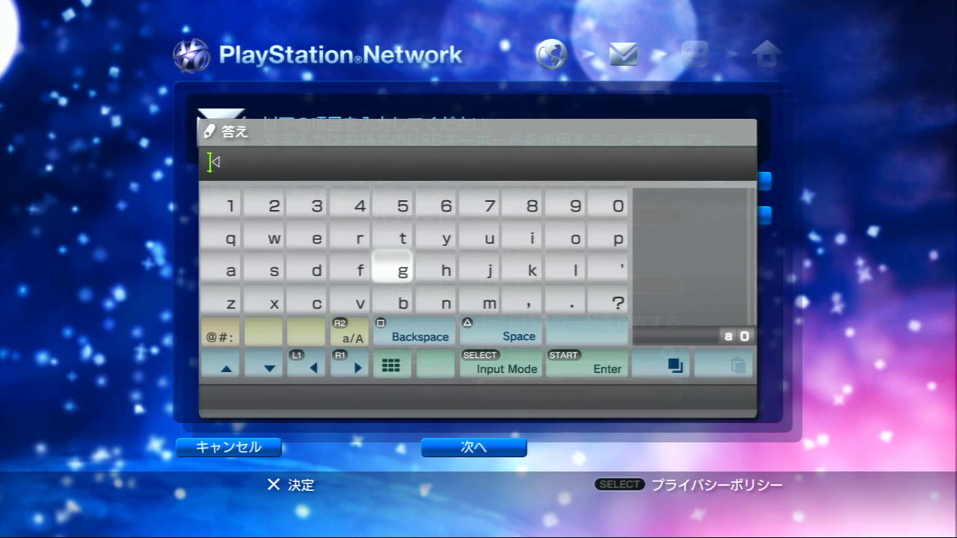
pyautogui.press('Right')
pyautogui.press('Right')
pyautogui.press('Up')
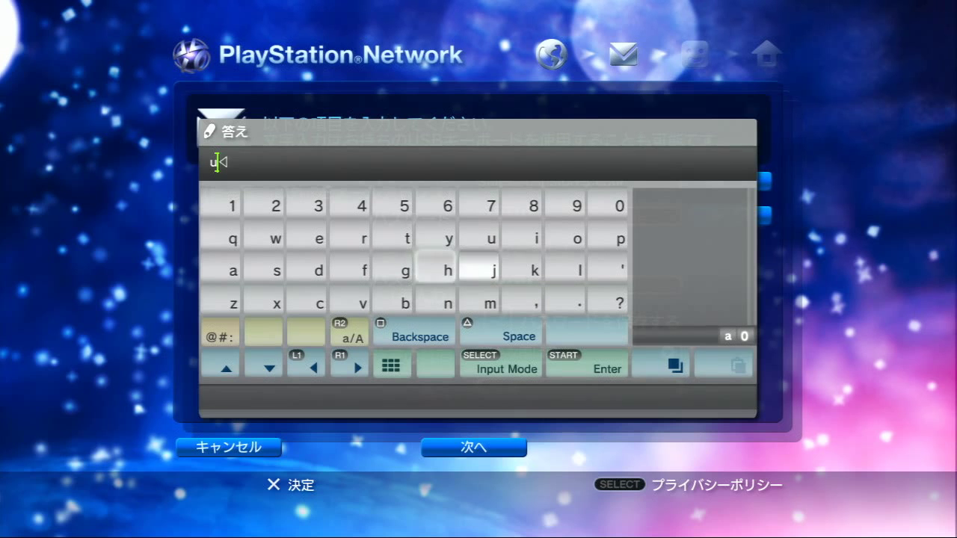
pyautogui.press('Left')
pyautogui.press('Left')
pyautogui.press('Left')
pyautogui.press('Return')
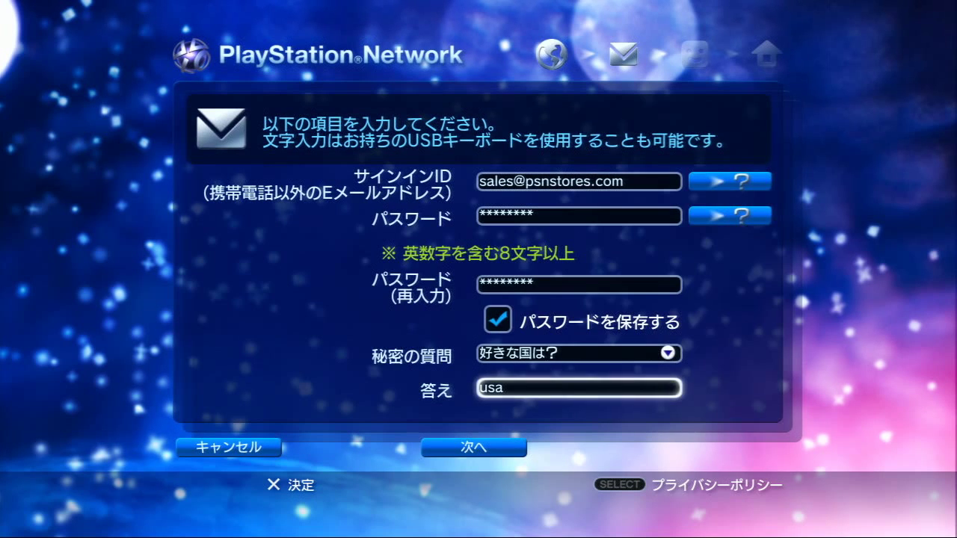
# Review the form, keep 好きな国は? as the secret question, and submit with 次へ.
pyautogui.press('Down')
pyautogui.press('Up')
pyautogui.press('Up')
pyautogui.press('Up')
pyautogui.press('Up')
pyautogui.press('Up')
pyautogui.press('Up')
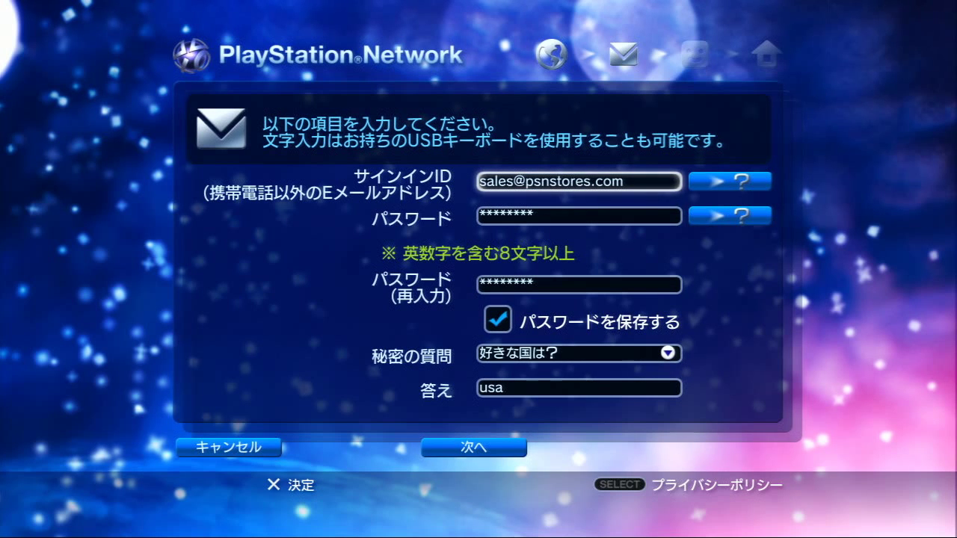
pyautogui.press('Down')
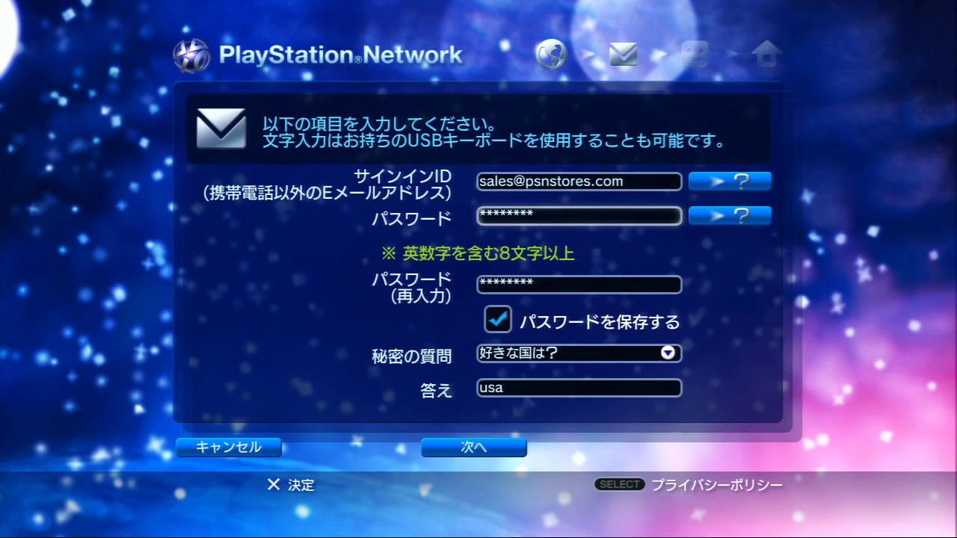
pyautogui.press('Down')
pyautogui.press('Down')
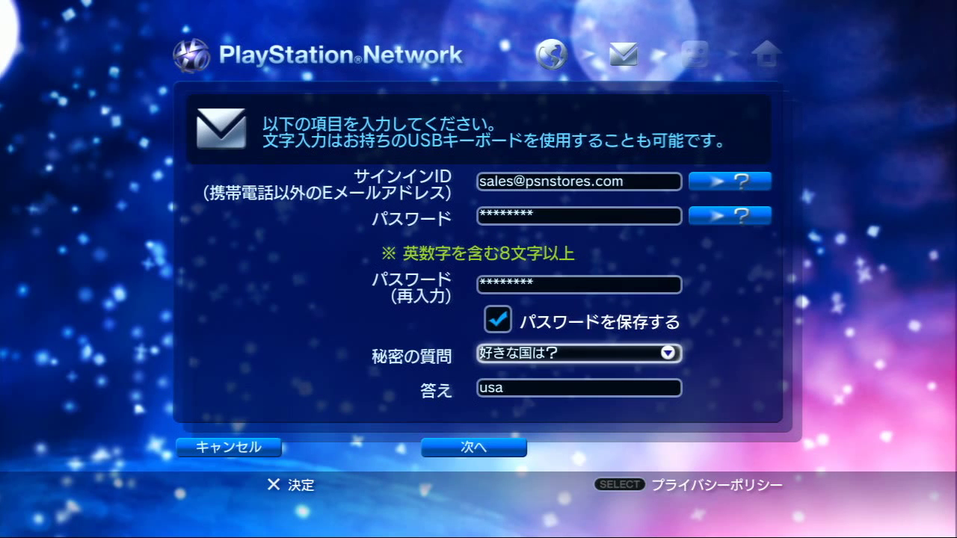
pyautogui.press('Return')
pyautogui.press('Up')
pyautogui.press('Up')
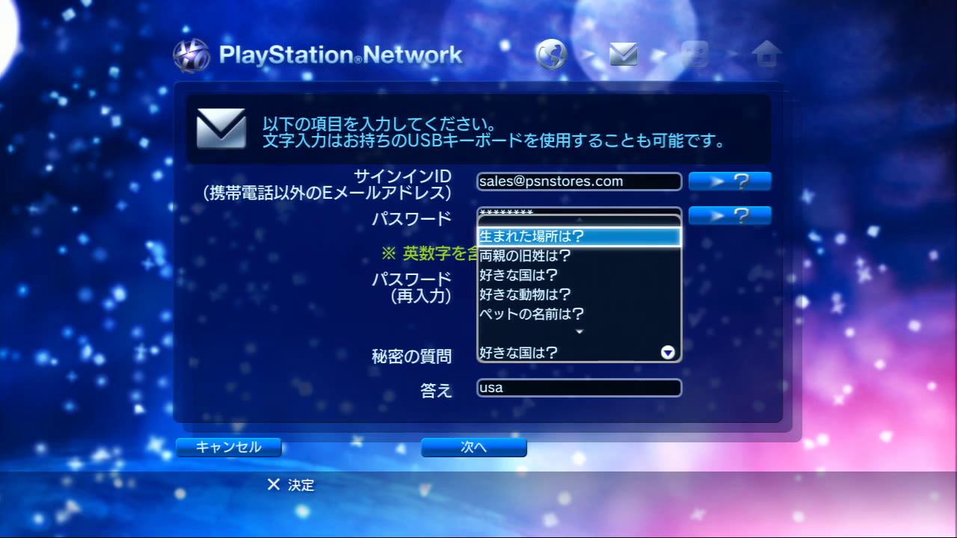
pyautogui.press('Down')
pyautogui.press('Down')
pyautogui.press('Return')
pyautogui.press('Down')
pyautogui.press('Down')
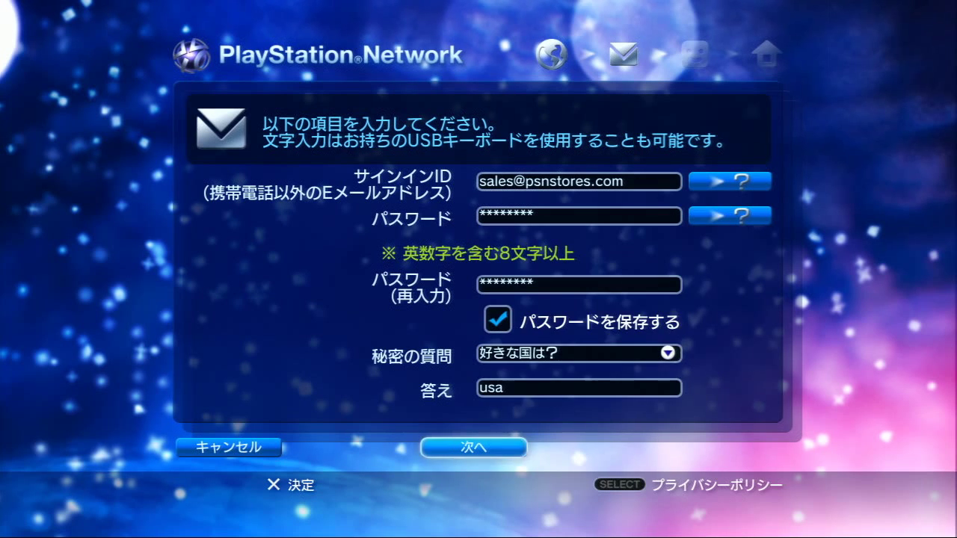
pyautogui.press('Return')
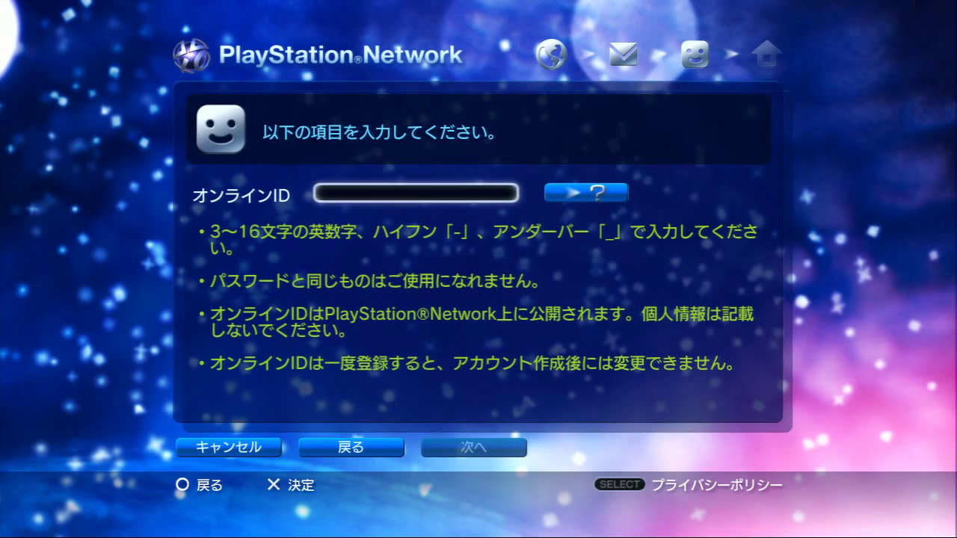
# Type a first Online ID on the on-screen keyboard and submit it for checking.
pyautogui.press('Return')
pyautogui.press('Right')
pyautogui.press('Right')
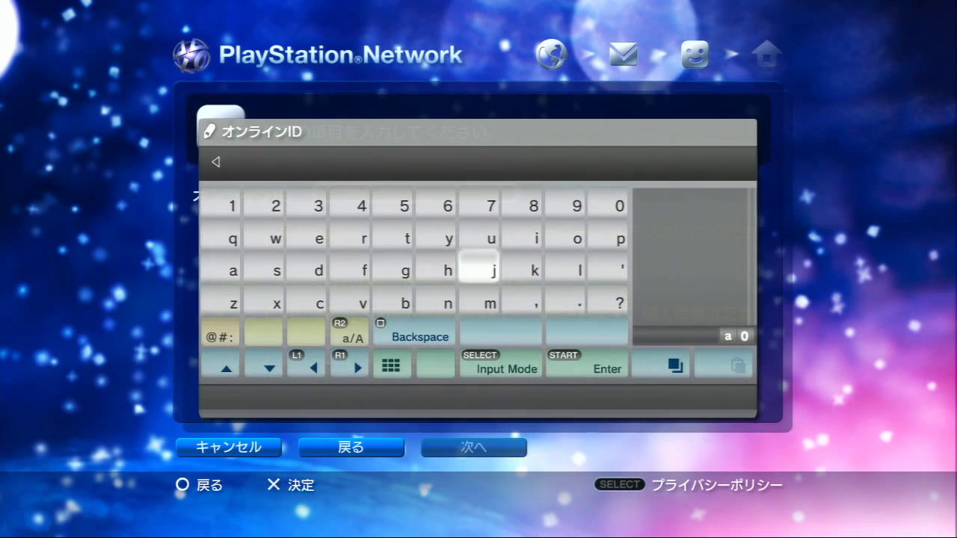
pyautogui.press('Right')
pyautogui.press('Right')
pyautogui.press('Right')
pyautogui.press('Up')
pyautogui.press('Left')
pyautogui.press('Left')
pyautogui.press('Left')
pyautogui.press('Down')
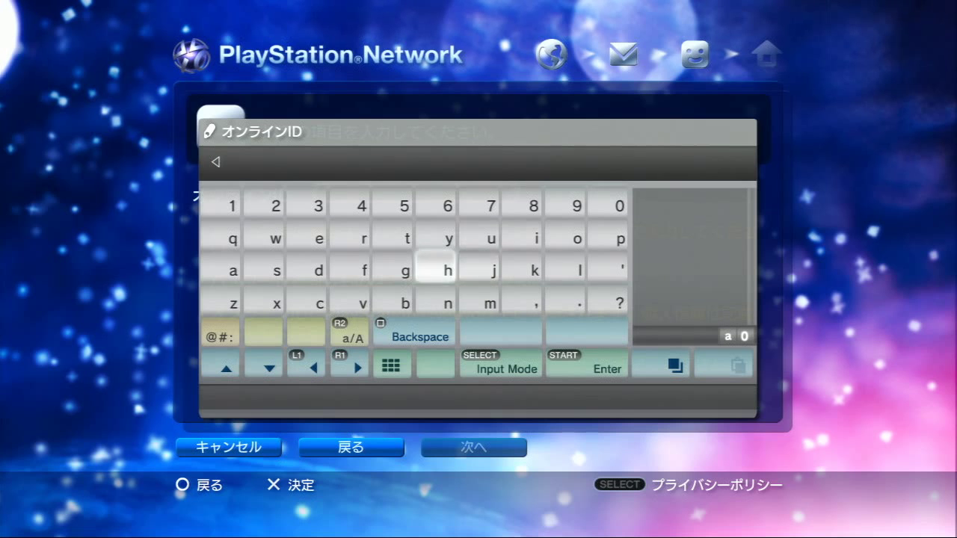
pyautogui.write('j')
pyautogui.press('Right')
pyautogui.press('Right')
pyautogui.press('Right')
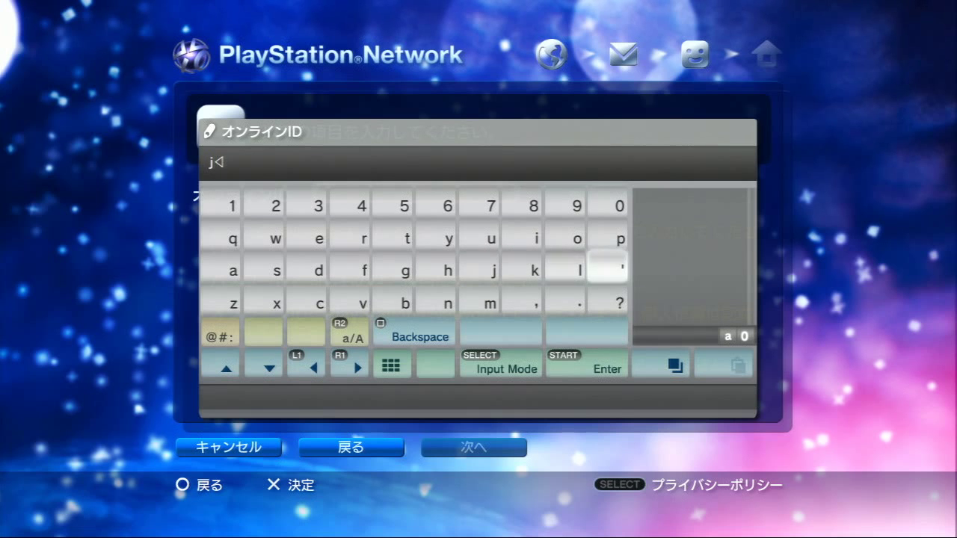
pyautogui.press('Up')
pyautogui.write('p')
pyautogui.press('Left')
pyautogui.press('Left')
pyautogui.press('Left')
pyautogui.press('Left')
pyautogui.press('Left')
pyautogui.press('Left')
pyautogui.press('Left')
pyautogui.press('Left')
pyautogui.press('Down')
pyautogui.write('s')
pyautogui.press('Right')
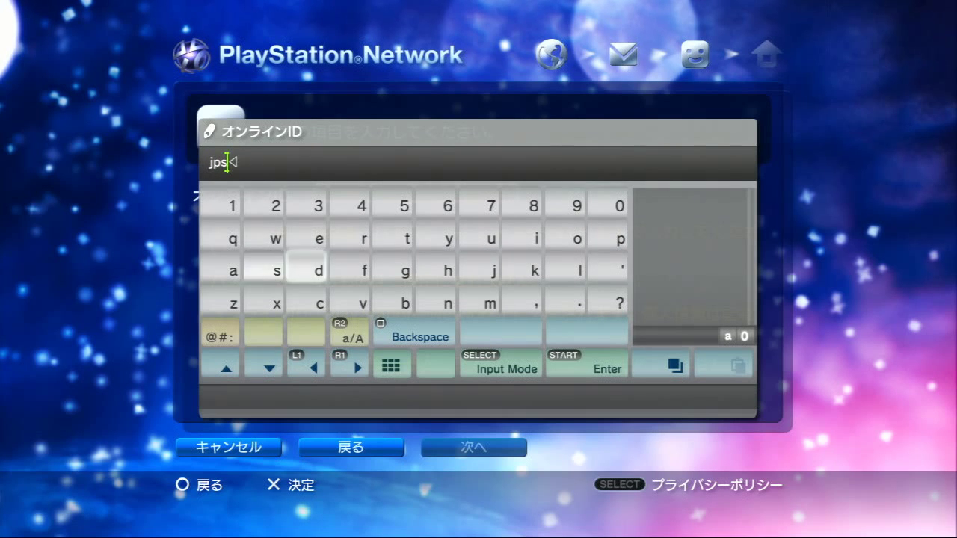
pyautogui.press('Right')
pyautogui.press('Right')
pyautogui.press('Down')
pyautogui.press('Right')
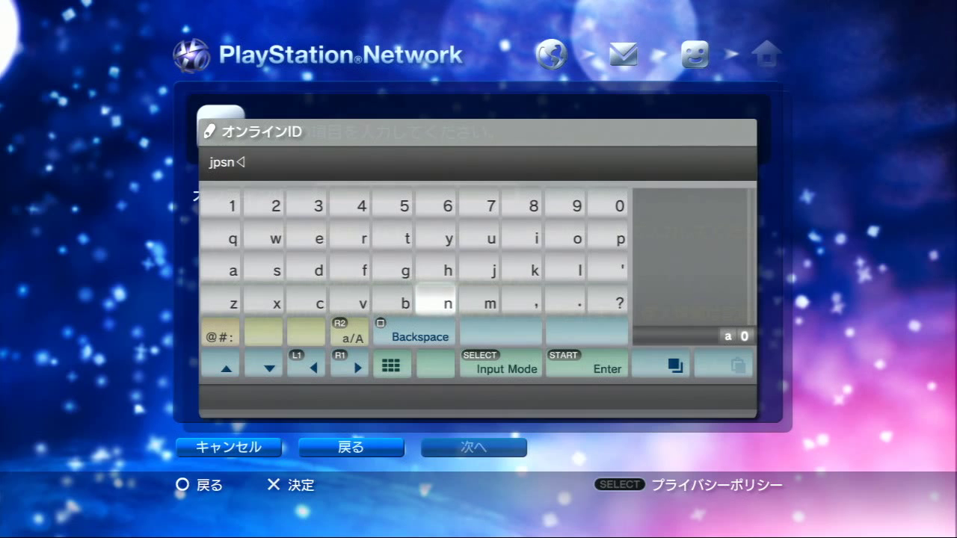
pyautogui.press('Left')
pyautogui.press('Left')
pyautogui.press('Left')
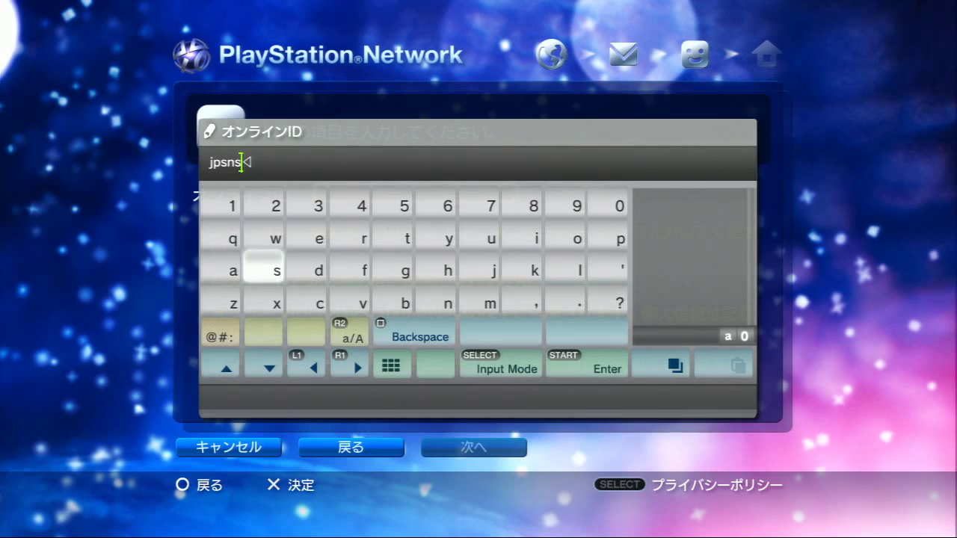
pyautogui.write('s')
pyautogui.press('Right')
pyautogui.press('Right')
pyautogui.press('Right')
pyautogui.press('Up')
pyautogui.write('t')
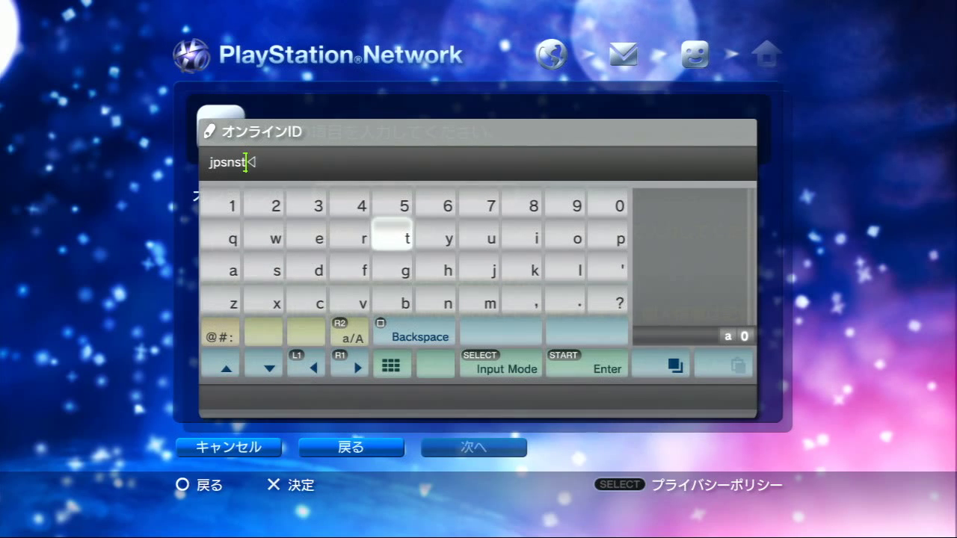
pyautogui.press('Return')
pyautogui.press('Right')
pyautogui.press('Return')
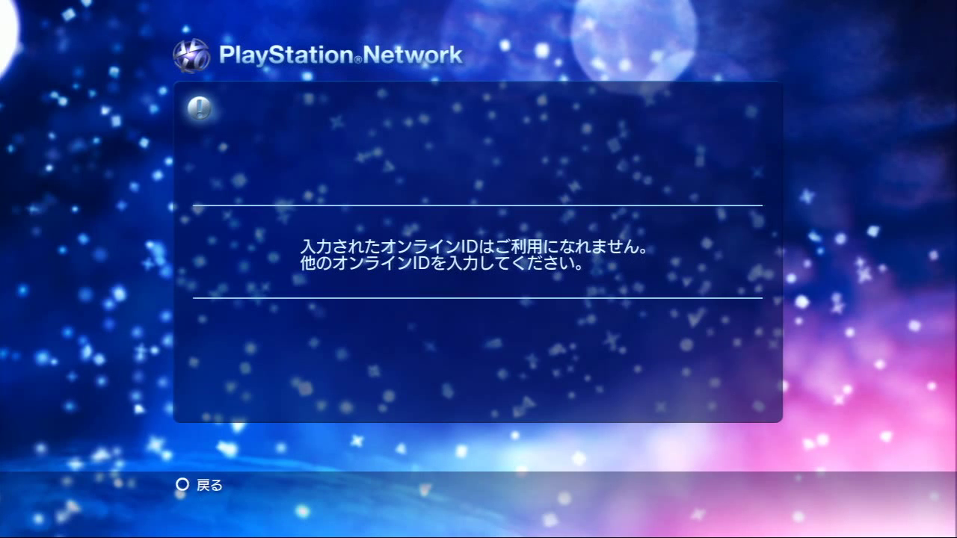
# Replace the rejected ID with jpnstores and confirm it is available.
pyautogui.press('Return')
pyautogui.press('Return')
pyautogui.press('BackSpace')
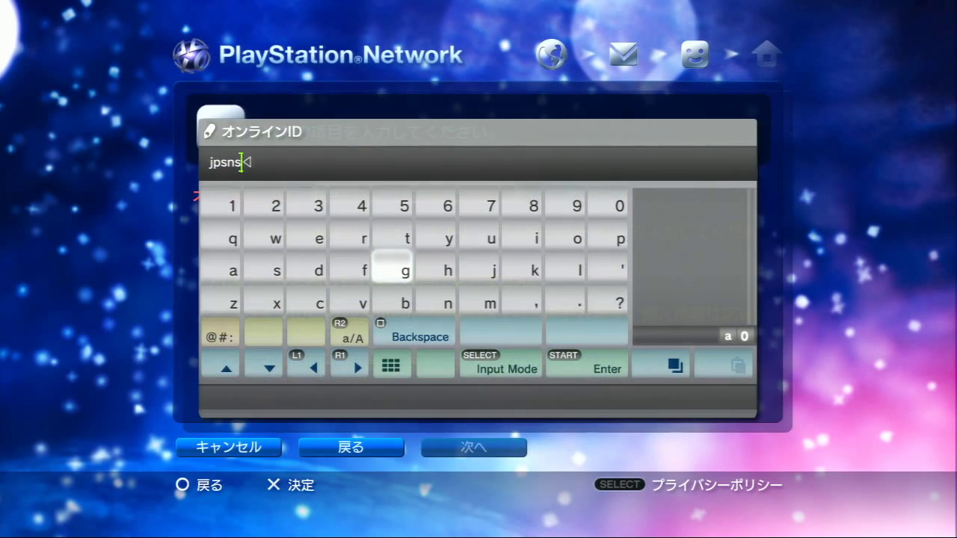
pyautogui.press('Right')
pyautogui.press('Left')
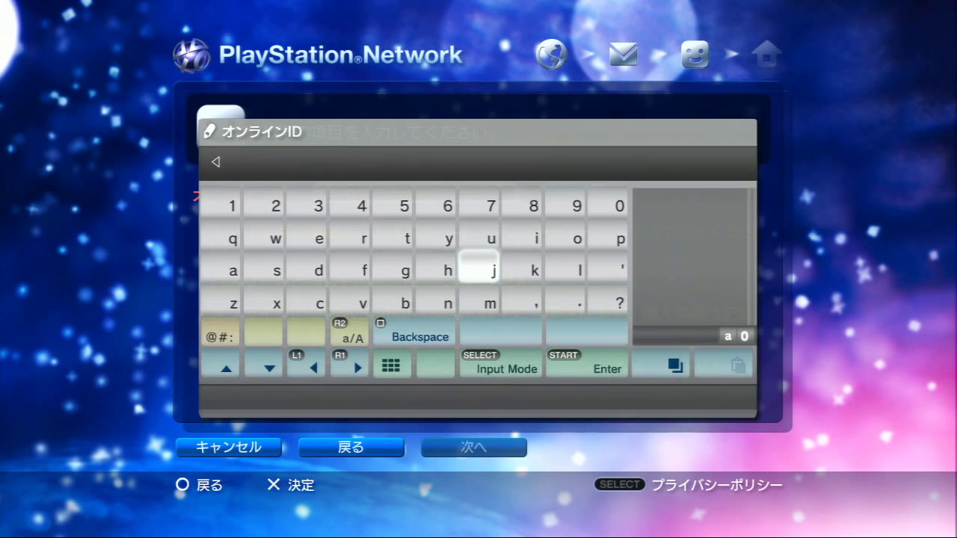
pyautogui.press('Left')
pyautogui.press('Left')
pyautogui.press('Right')
pyautogui.press('Right')
pyautogui.press('Right')
pyautogui.press('Return')
pyautogui.press('Right')
pyautogui.press('Right')
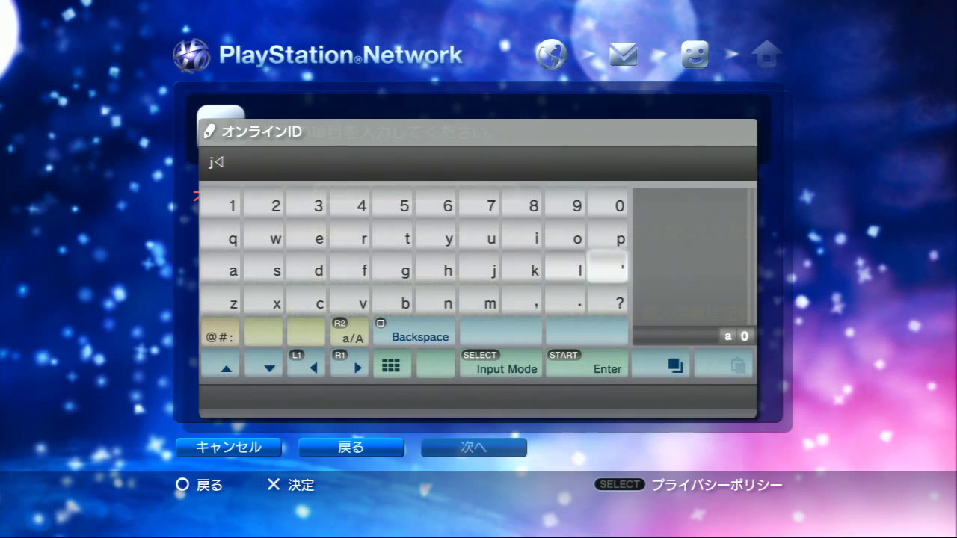
pyautogui.press('Up')
pyautogui.press('Return')
pyautogui.press('Down')
pyautogui.press('Left')
pyautogui.press('Left')
pyautogui.press('Left')
pyautogui.press('Left')
pyautogui.press('Down')
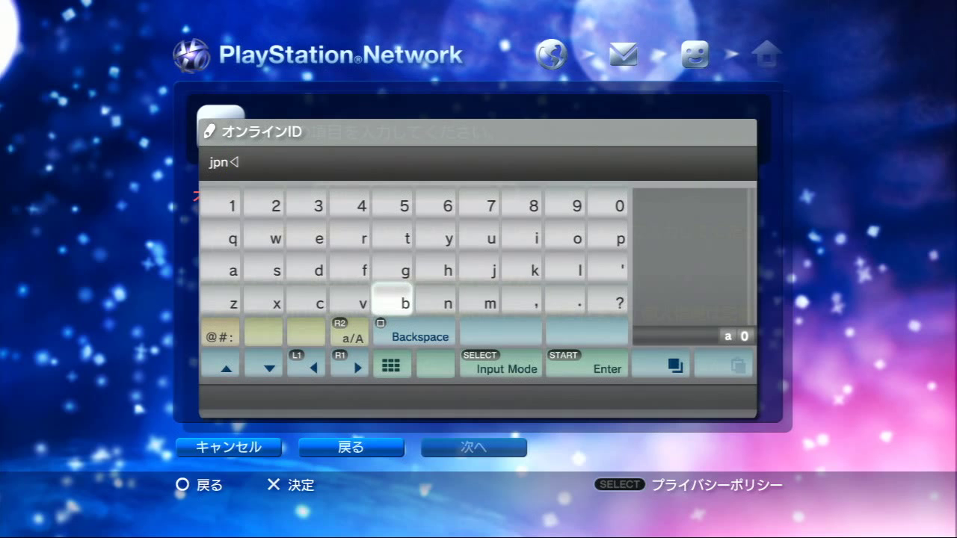
pyautogui.press('Up')
pyautogui.press('Left')
pyautogui.press('Left')
pyautogui.press('Left')
pyautogui.press('Return')
pyautogui.press('Right')
pyautogui.press('Right')
pyautogui.press('Right')
pyautogui.press('Up')
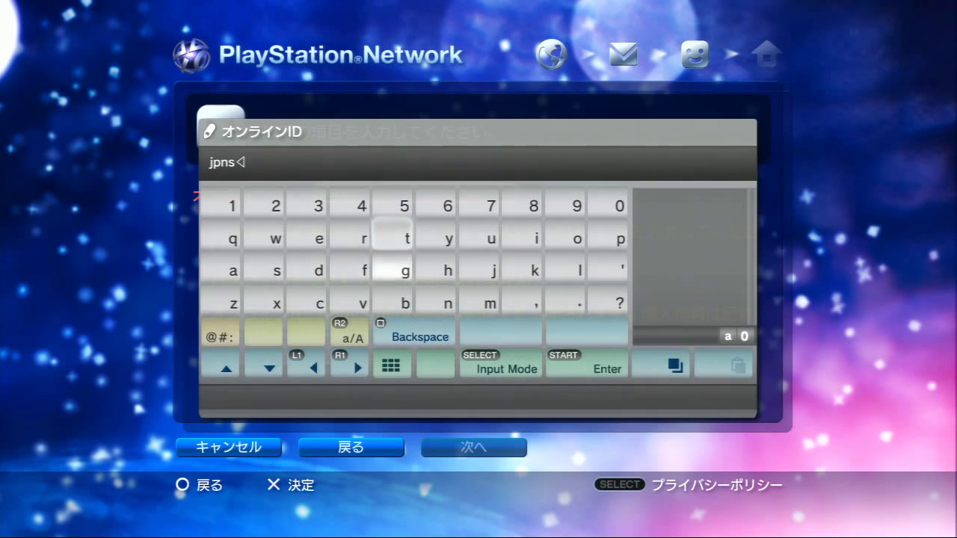
pyautogui.press('Return')
pyautogui.press('Right')
pyautogui.press('Right')
pyautogui.press('Right')
pyautogui.press('Right')
pyautogui.press('Return')
pyautogui.press('Left')
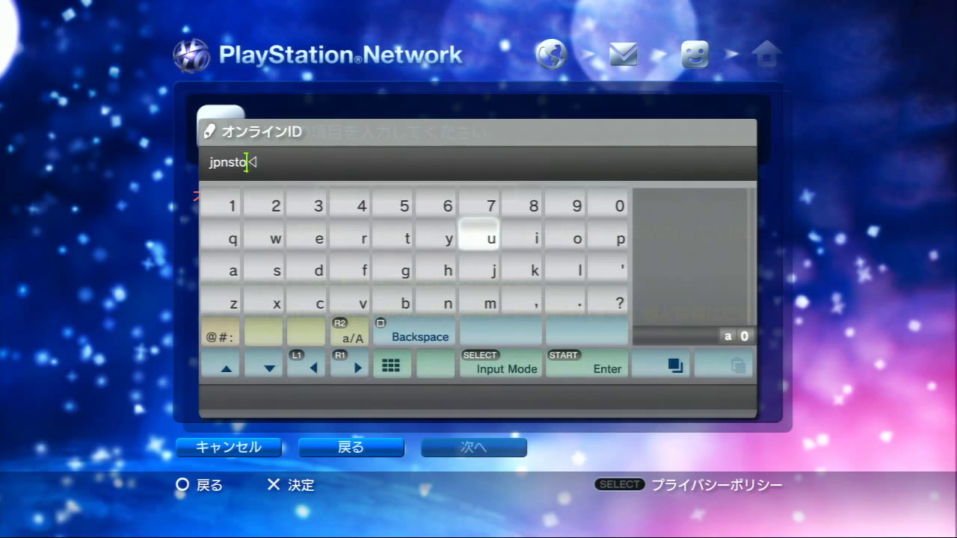
pyautogui.press('Left')
pyautogui.press('Left')
pyautogui.press('Left')
pyautogui.press('Return')
pyautogui.press('Left')
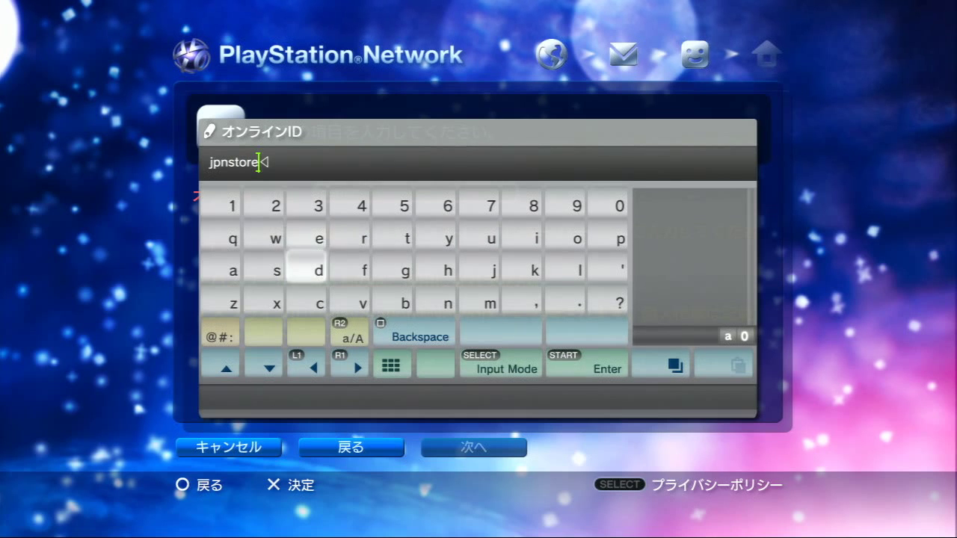
pyautogui.press('Return')
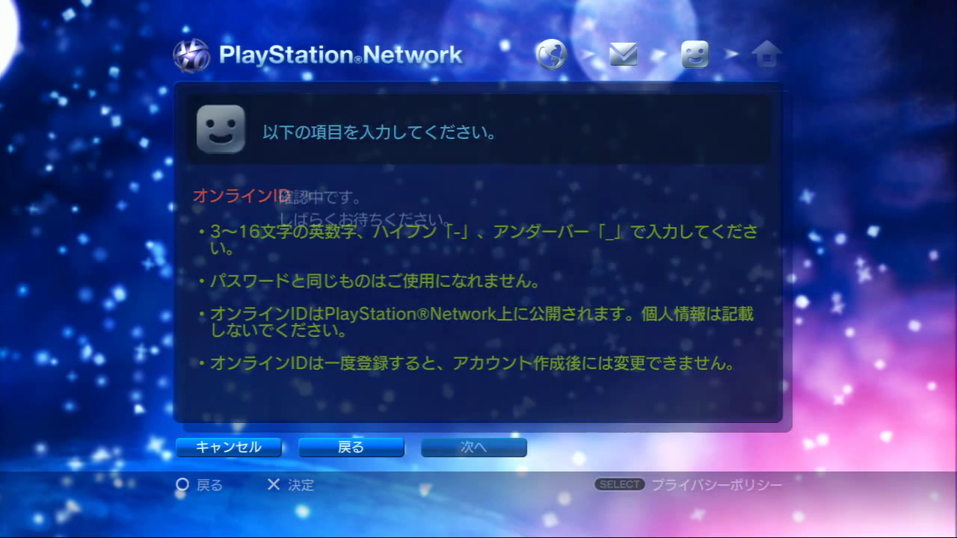
pyautogui.press('Return')
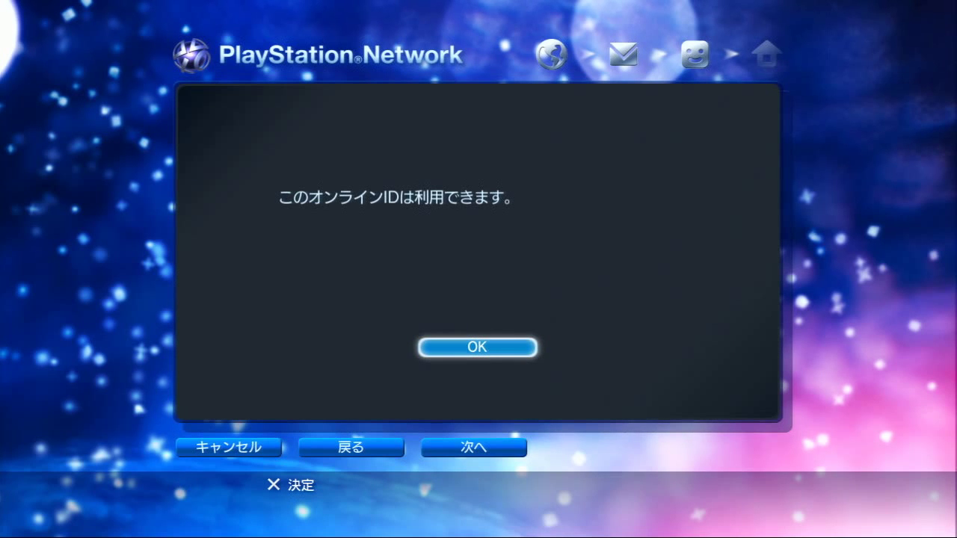
pyautogui.press('Return')
# Read the ? help about Online IDs, then close it.
pyautogui.press('Down')
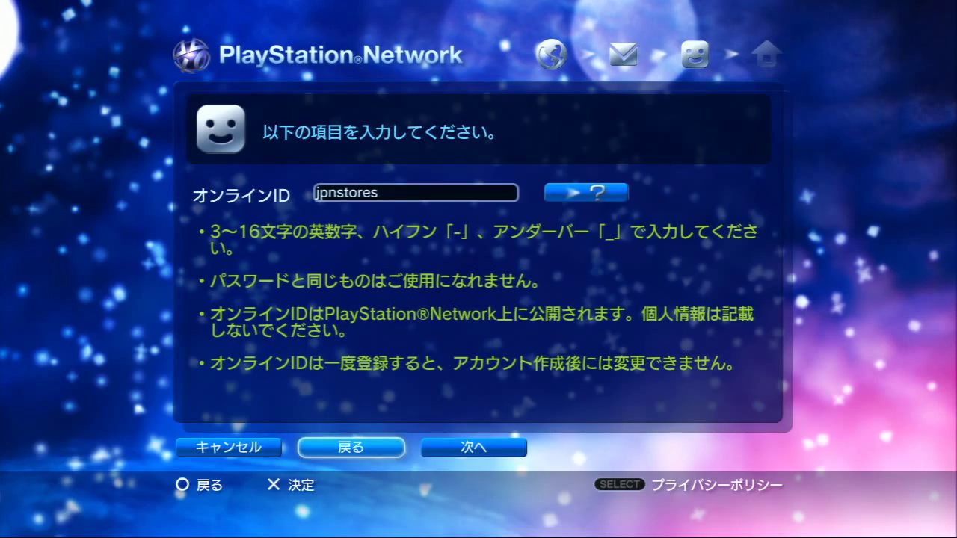
pyautogui.press('Right')
pyautogui.press('Left')
pyautogui.press('Up')
pyautogui.press('Right')
pyautogui.press('Return')
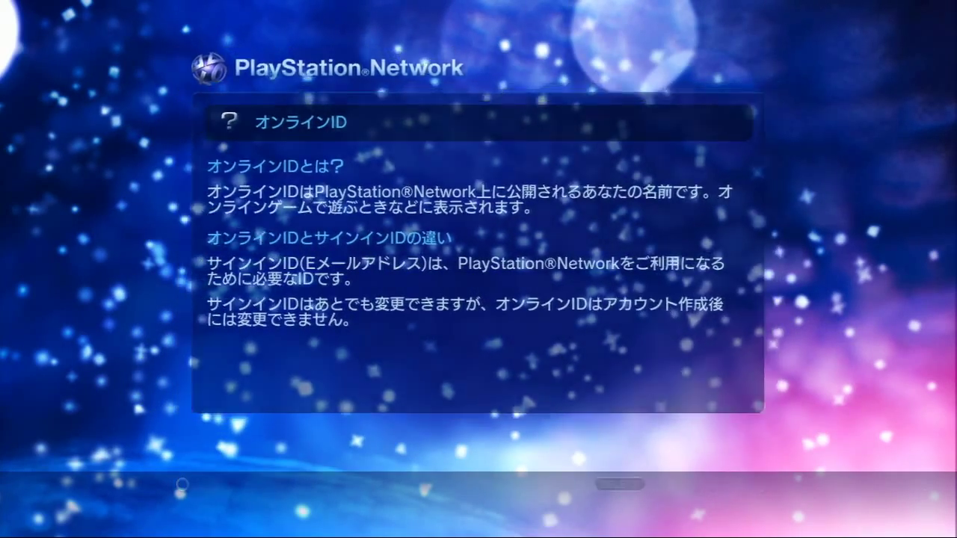
pyautogui.press('Escape')
pyautogui.press('Down')
# Select 次へ to accept jpnstores and proceed to the name form.
pyautogui.press('Right')
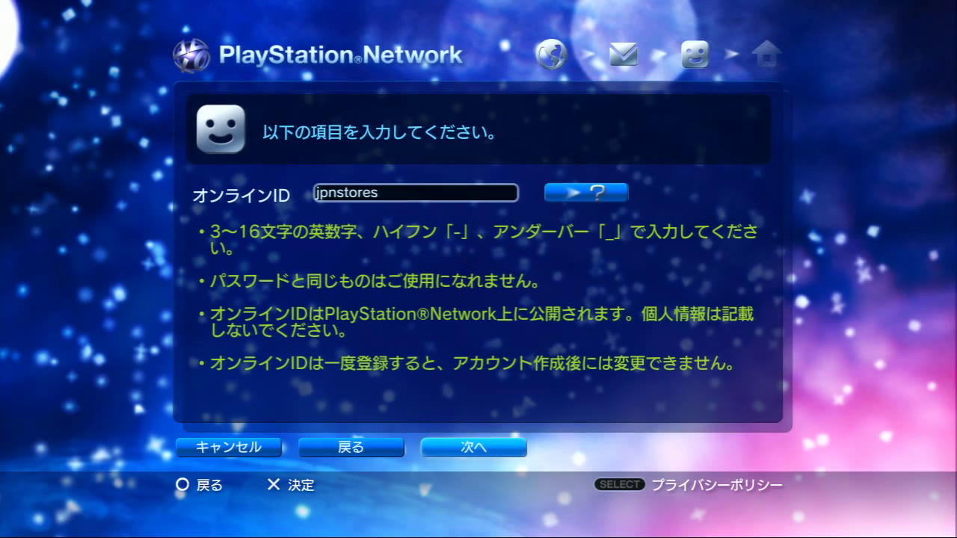
pyautogui.press('Left')
pyautogui.press('Left')
pyautogui.press('Right')
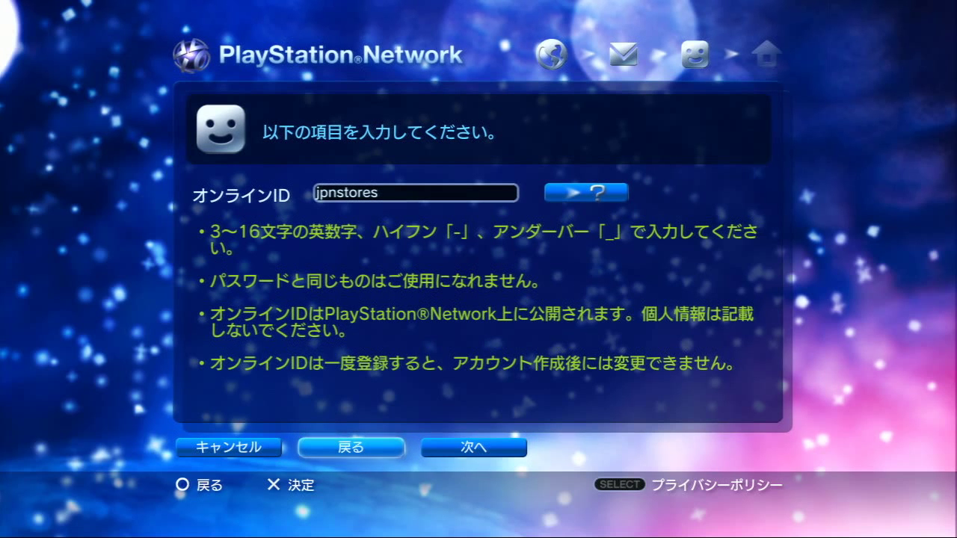
pyautogui.press('Right')
pyautogui.press('Return')
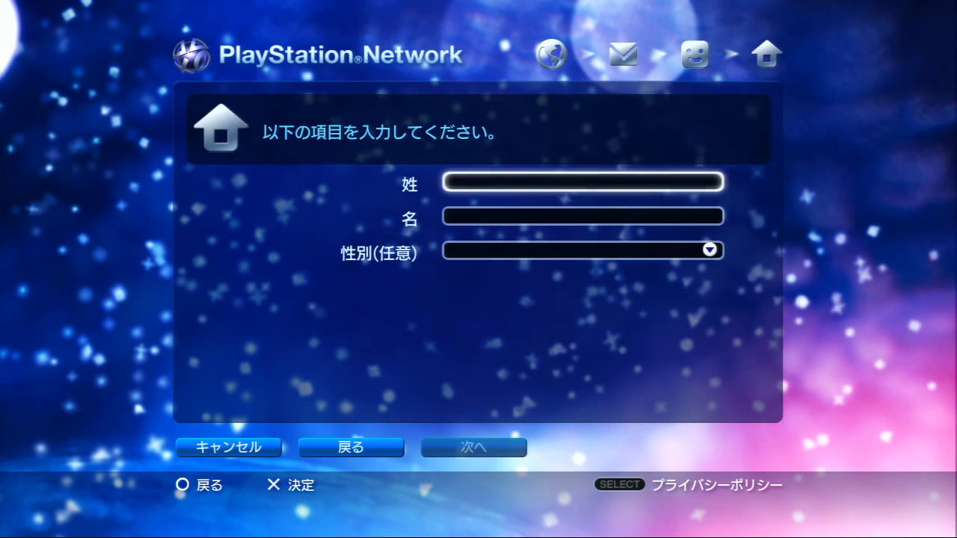
# Enter 'a' as both the surname (姓) and given name (名) in Latin letters.
pyautogui.press('Return')
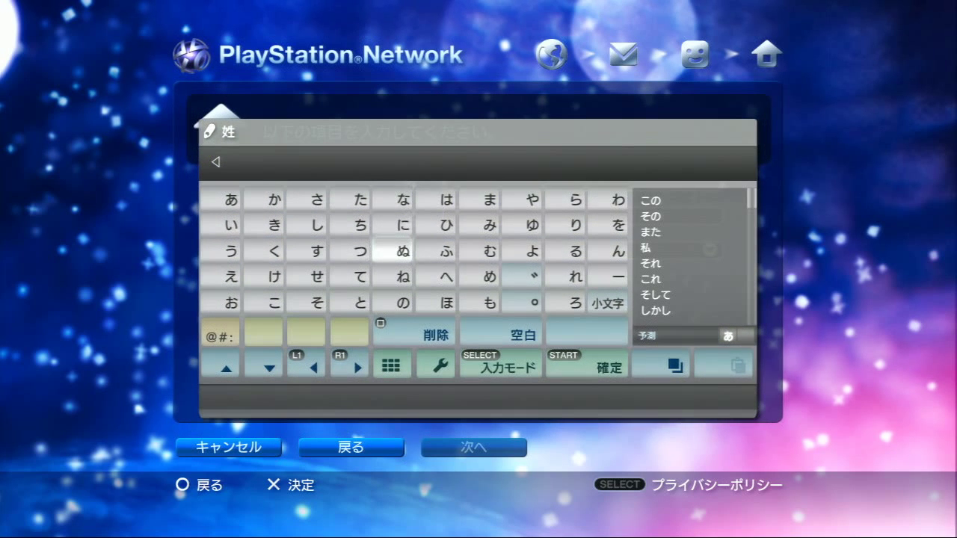
pyautogui.hotkey('alt', 'shift')
pyautogui.hotkey('alt', 'shift')
pyautogui.press('Left')
pyautogui.press('Left')
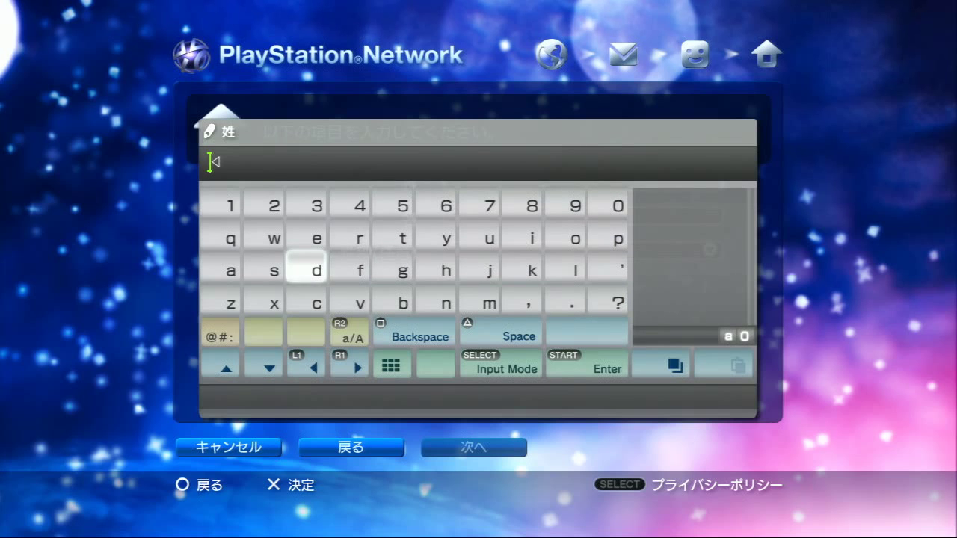
pyautogui.press('Left')
pyautogui.press('Left')
pyautogui.write('a')
pyautogui.press('Return')
pyautogui.press('Down')
pyautogui.press('Return')
pyautogui.hotkey('alt', 'shift')
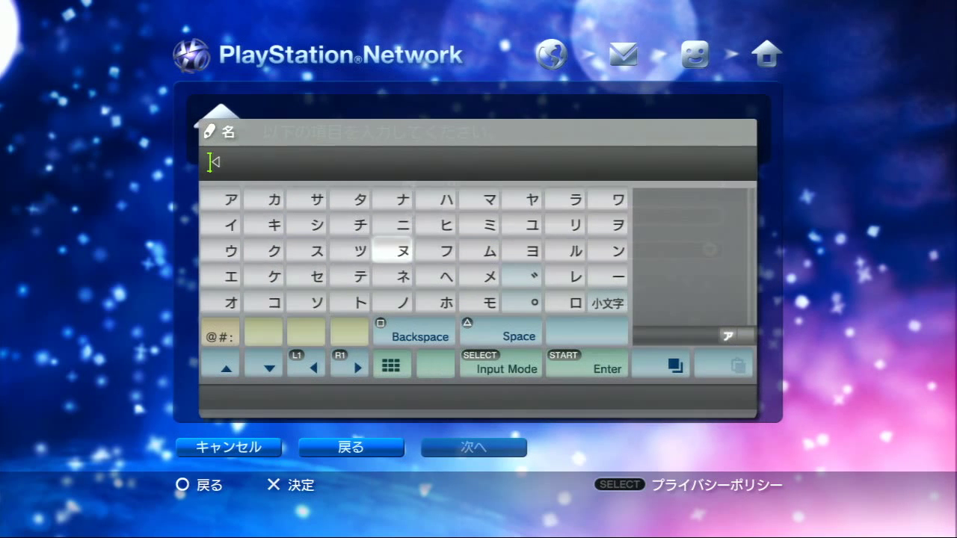
pyautogui.hotkey('alt', 'shift')
pyautogui.press('Left')
pyautogui.press('Left')
pyautogui.press('Left')
pyautogui.press('Left')
pyautogui.write('a')
pyautogui.press('Return')
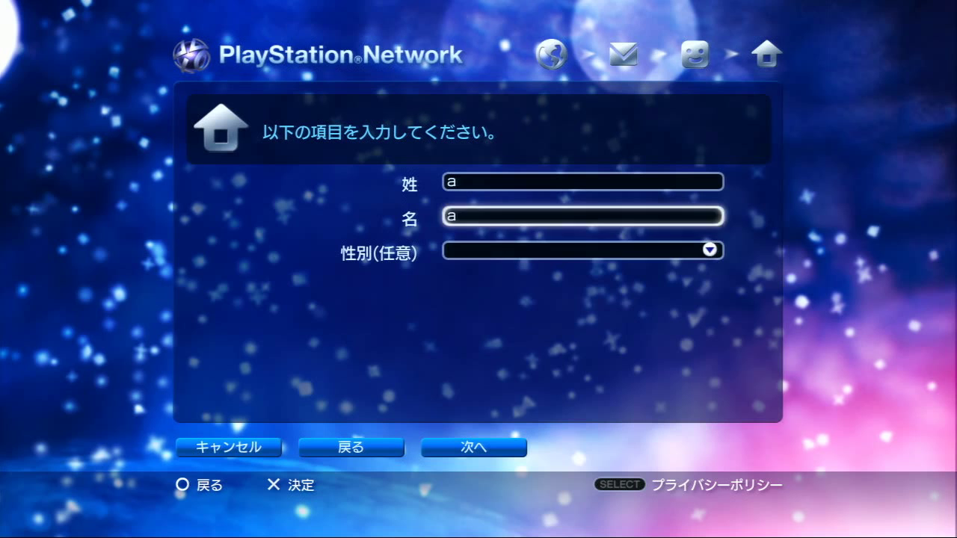
# Set 性別 to 男性 and submit the name page with 次へ.
pyautogui.press('Down')
pyautogui.press('Return')
pyautogui.press('Down')
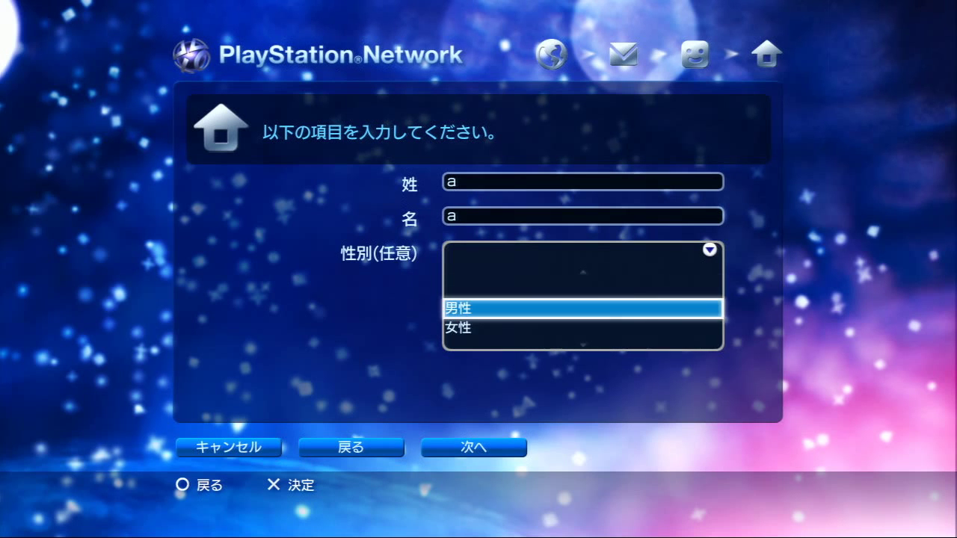
pyautogui.press('Down')
pyautogui.press('Up')
pyautogui.press('Return')
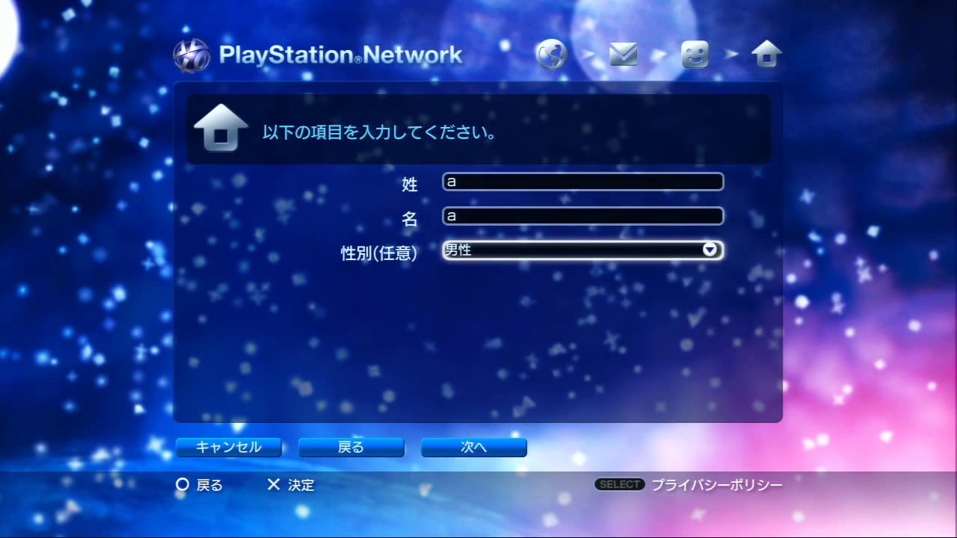
pyautogui.press('Down')
pyautogui.press('Return')
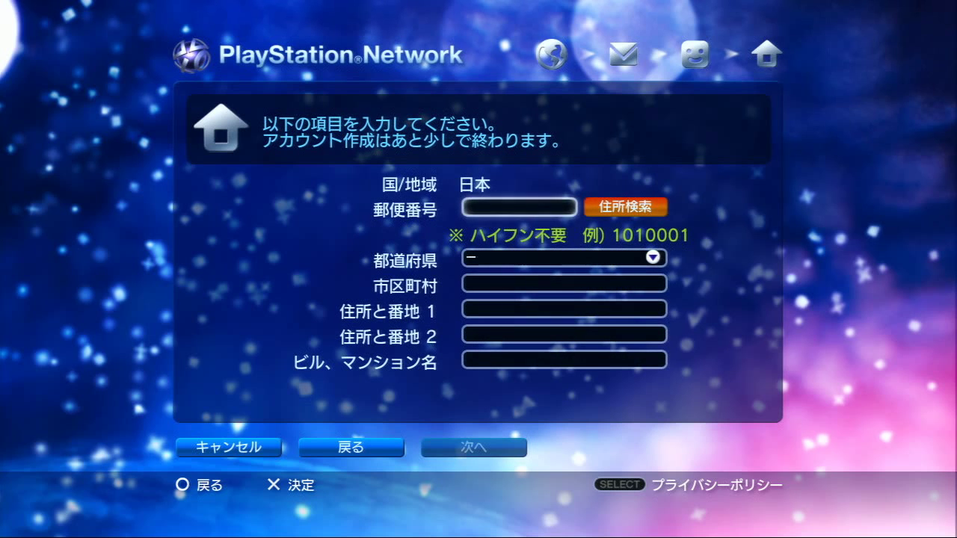
# Enter the 郵便番号 postal code digits with the number keypad.
pyautogui.press('Right')
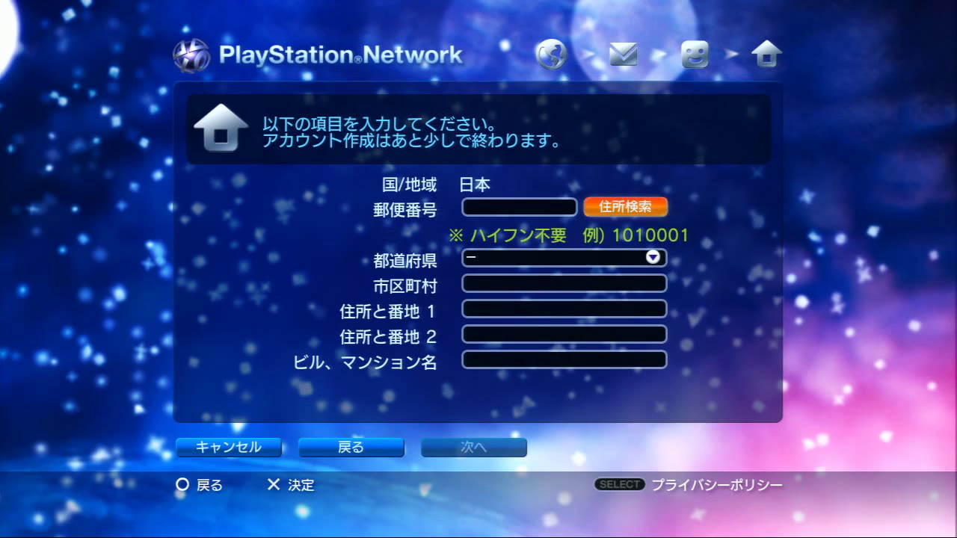
pyautogui.press('Left')
pyautogui.press('Return')
pyautogui.press('Up')
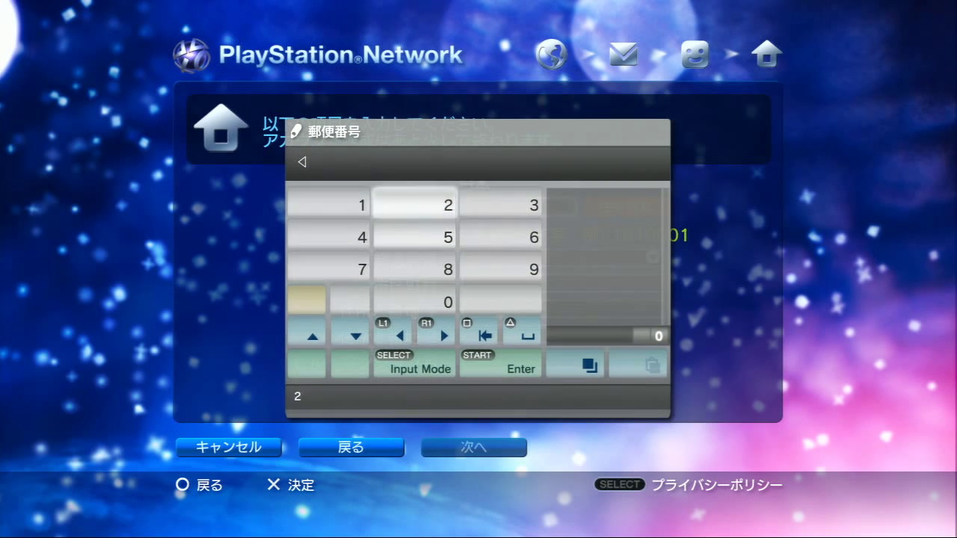
pyautogui.press('Return')
pyautogui.press('Down')
pyautogui.press('Return')
pyautogui.press('Up')
pyautogui.press('Right')
pyautogui.press('Return')
pyautogui.press('Down')
pyautogui.press('Left')
pyautogui.press('Return')
pyautogui.press('Return')
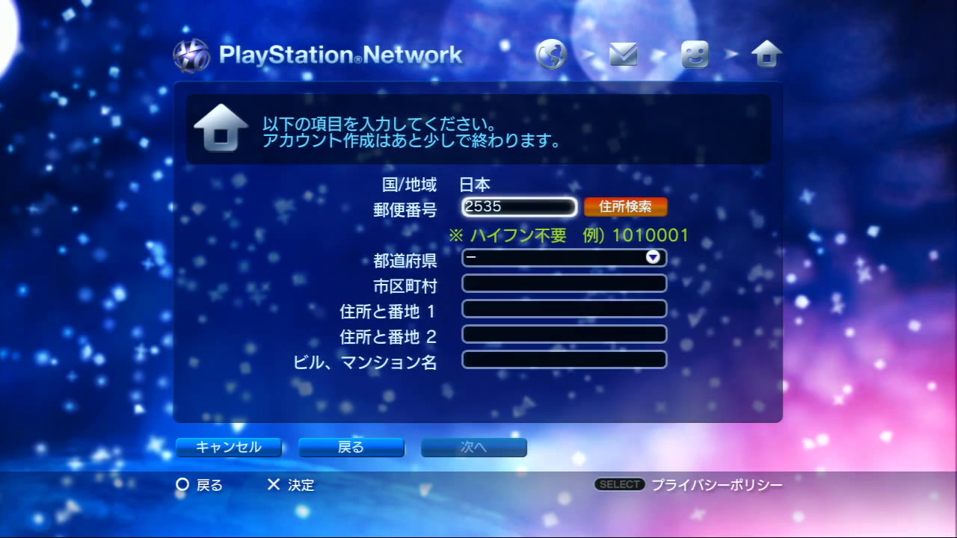
pyautogui.press('Down')
pyautogui.press('Return')
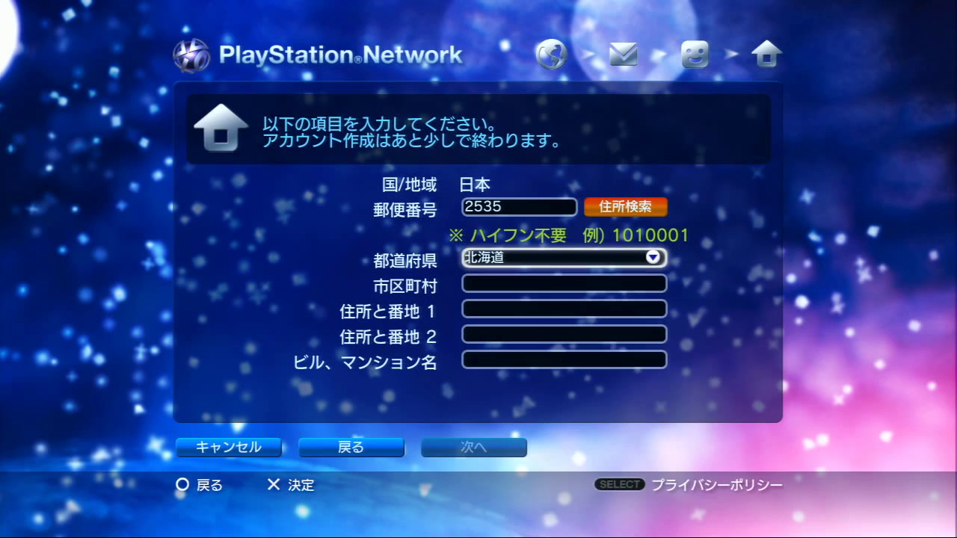
# Choose the last prefecture in the 都道府県 list.
pyautogui.press('Down')
pyautogui.press('Down')
pyautogui.press('Down')
pyautogui.press('Down')
pyautogui.press('Down')
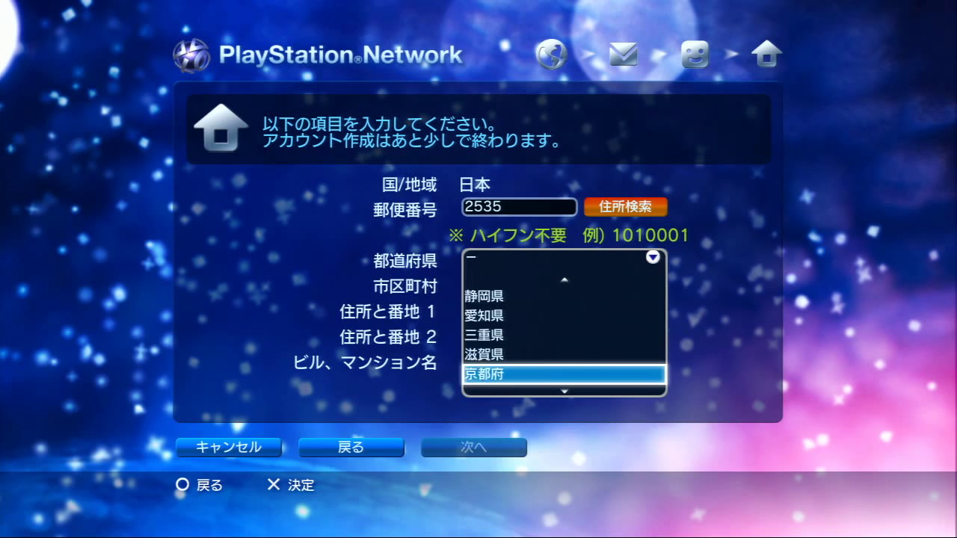
pyautogui.press('Down')
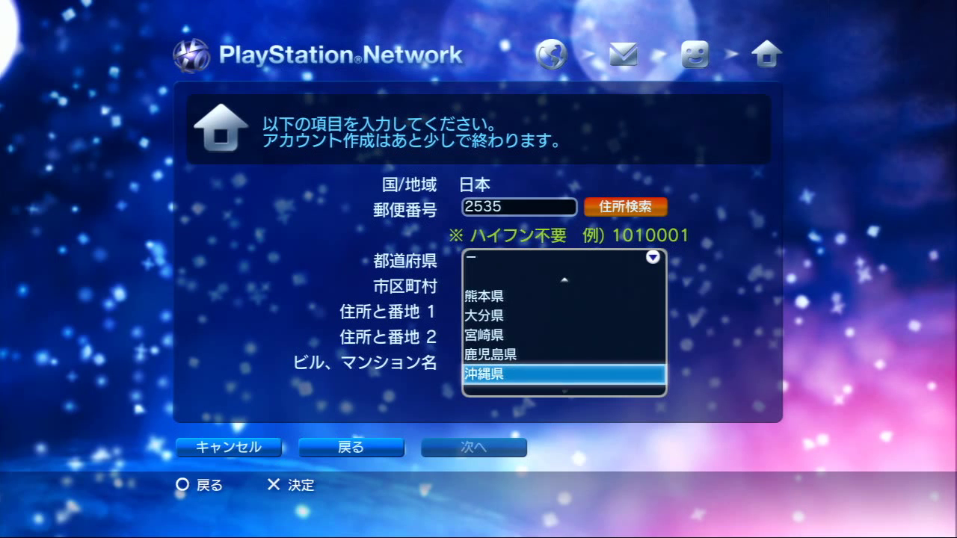
pyautogui.press('Return')
pyautogui.press('Down')
# Enter 'a' in Latin letters as the 市区町村 city.
pyautogui.press('Return')
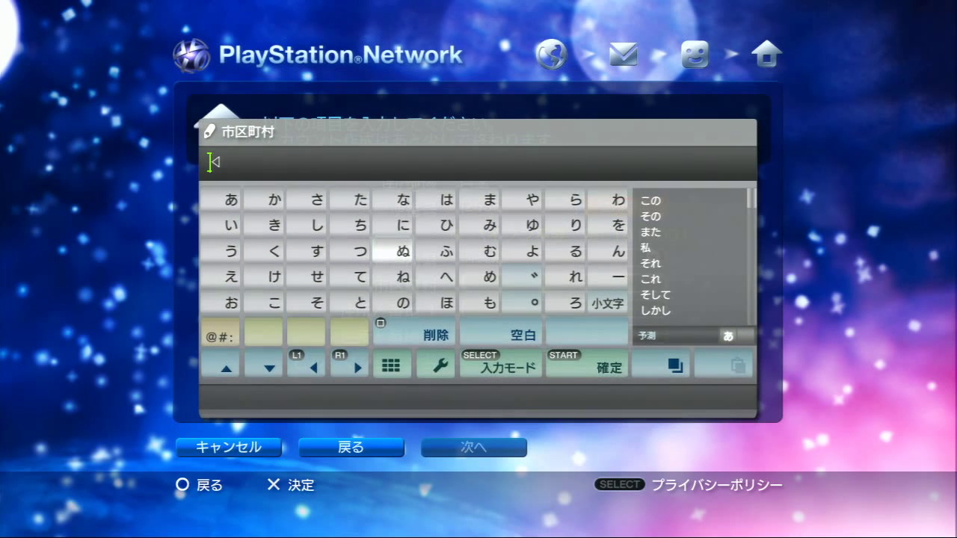
pyautogui.press('F2')
# Enter 'a' as the first street line, 住所と番地 1.
pyautogui.press('F2')
pyautogui.press('Left')
pyautogui.press('Left')
pyautogui.press('Left')
pyautogui.press('Left')
pyautogui.write('a')
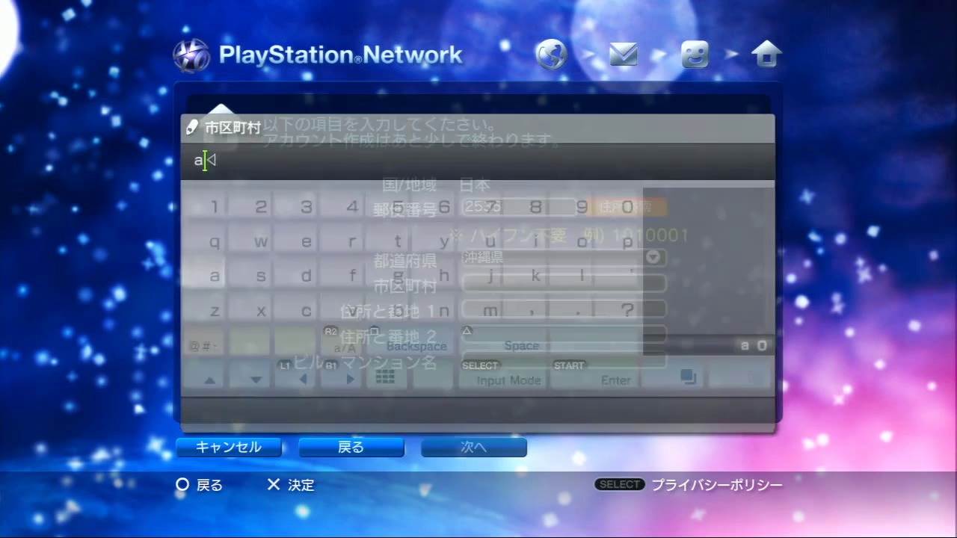
pyautogui.press('Down')
pyautogui.press('Return')
pyautogui.press('Left')
pyautogui.press('Left')
pyautogui.press('Left')
pyautogui.press('F2')
pyautogui.press('F2')
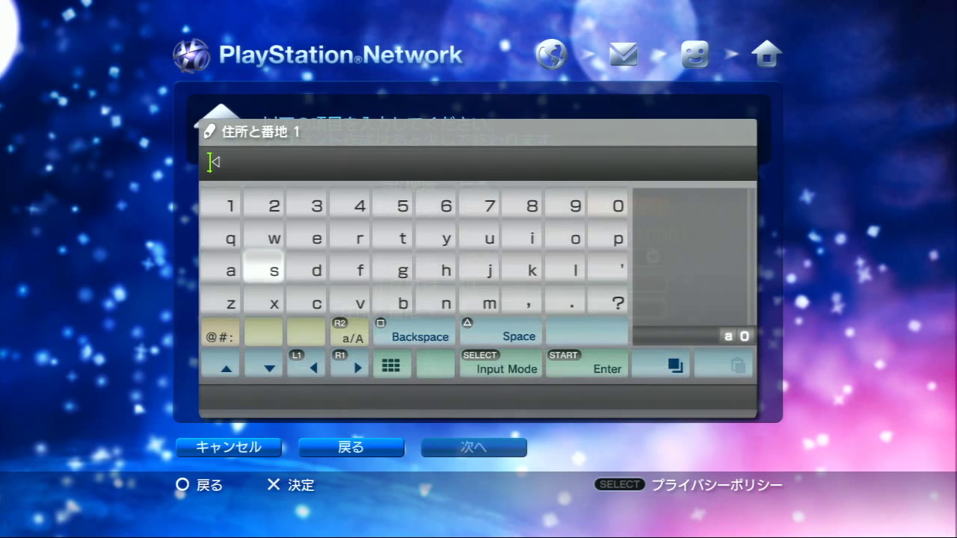
pyautogui.press('Left')
pyautogui.write('a')
pyautogui.press('Return')
# Fill the second street line, 住所と番地 2, with a Latin letter.
pyautogui.press('Down')
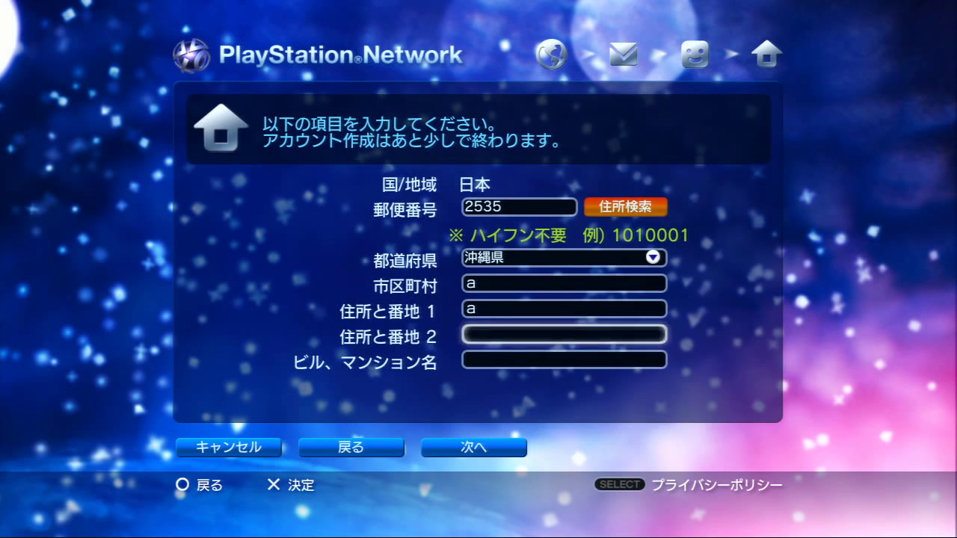
pyautogui.press('Return')
pyautogui.press('F2')
# Enter 'a' as the ビル名 building name and submit the address form.
pyautogui.press('F2')
pyautogui.press('Left')
pyautogui.press('Left')
pyautogui.press('Left')
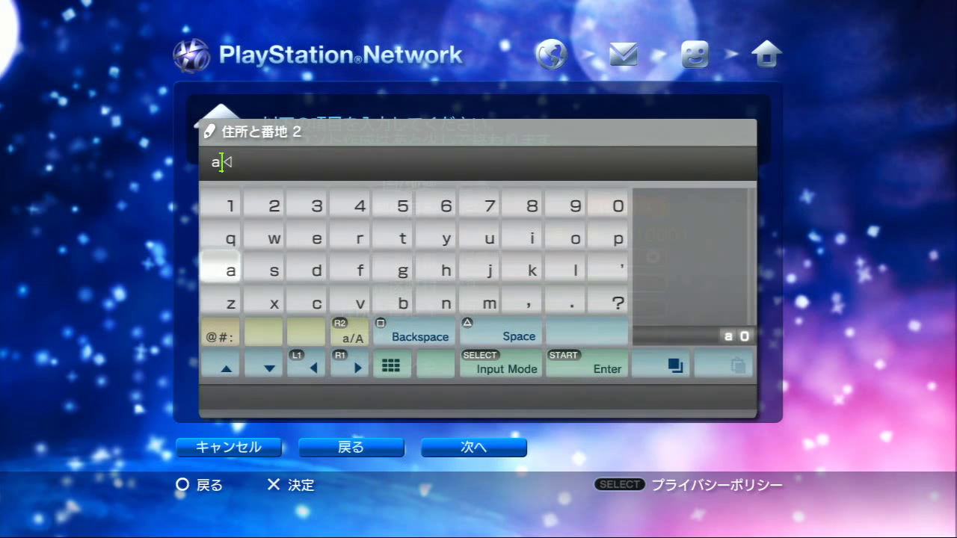
pyautogui.press('Return')
pyautogui.press('Down')
pyautogui.press('Return')
pyautogui.press('F2')
pyautogui.press('Left')
pyautogui.press('Left')
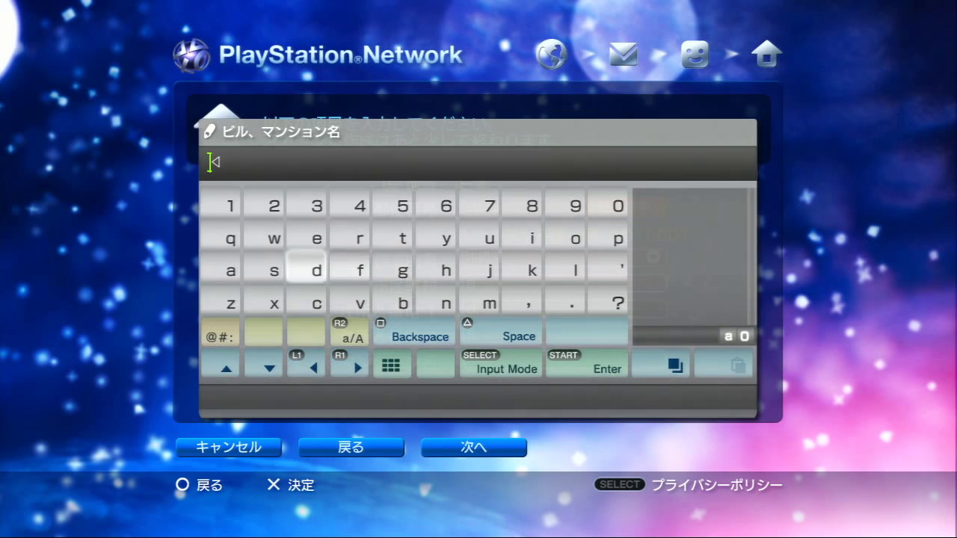
pyautogui.press('Left')
pyautogui.press('Left')
pyautogui.write('a')
pyautogui.press('Return')
pyautogui.press('Down')
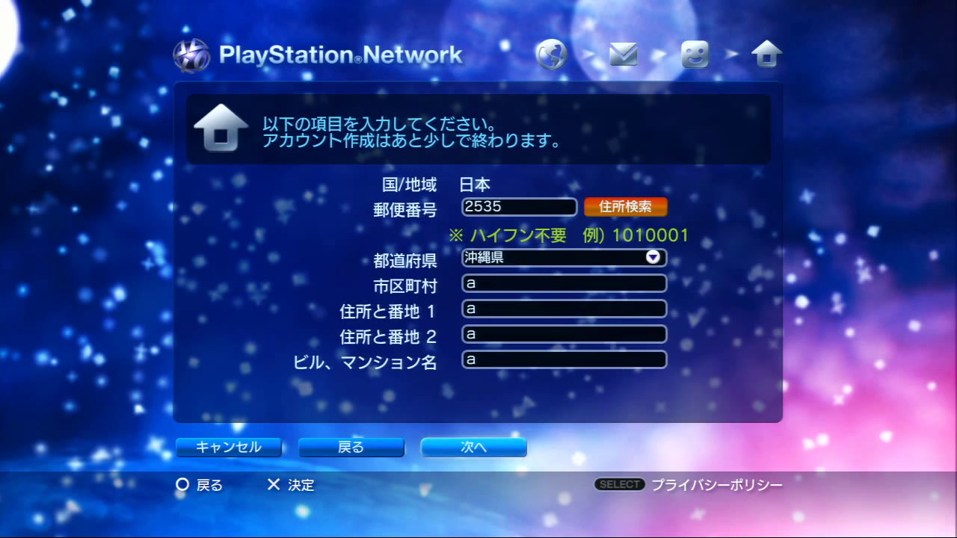
pyautogui.press('Return')
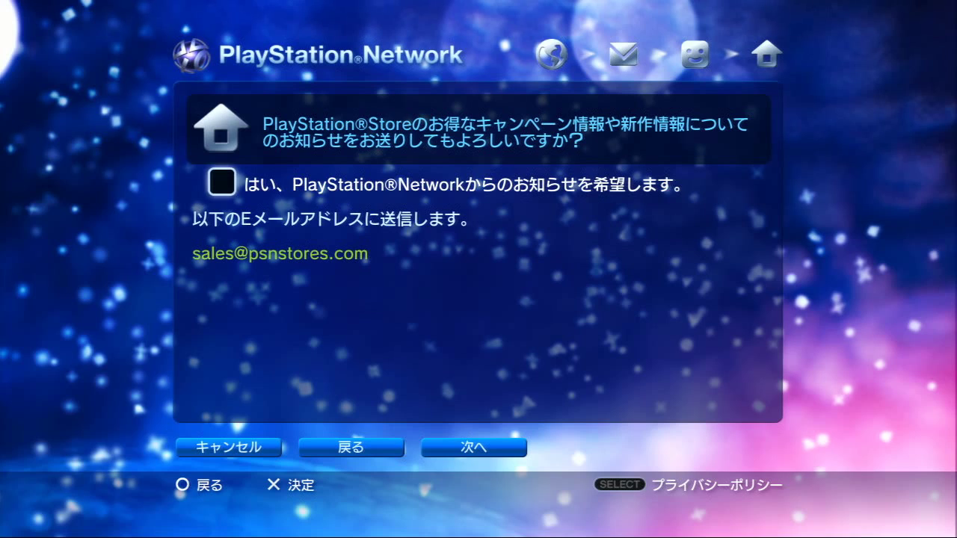
# Tick the PlayStation Network news e-mail opt-in and go on to the summary.
pyautogui.press('Down')
pyautogui.press('Right')
pyautogui.press('Right')
pyautogui.press('Return')
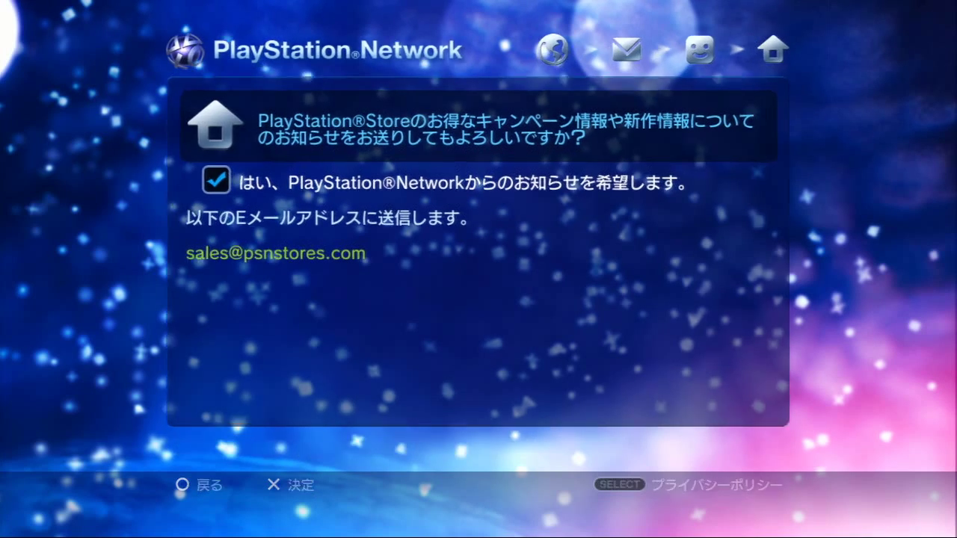
# Review the account details, confirm with 確定, and close the completion message.
pyautogui.press('Down')
pyautogui.press('Down')
pyautogui.press('Down')
pyautogui.press('Down')
pyautogui.press('Down')
pyautogui.press('Down')
pyautogui.press('Down')
pyautogui.press('Down')
pyautogui.press('Down')
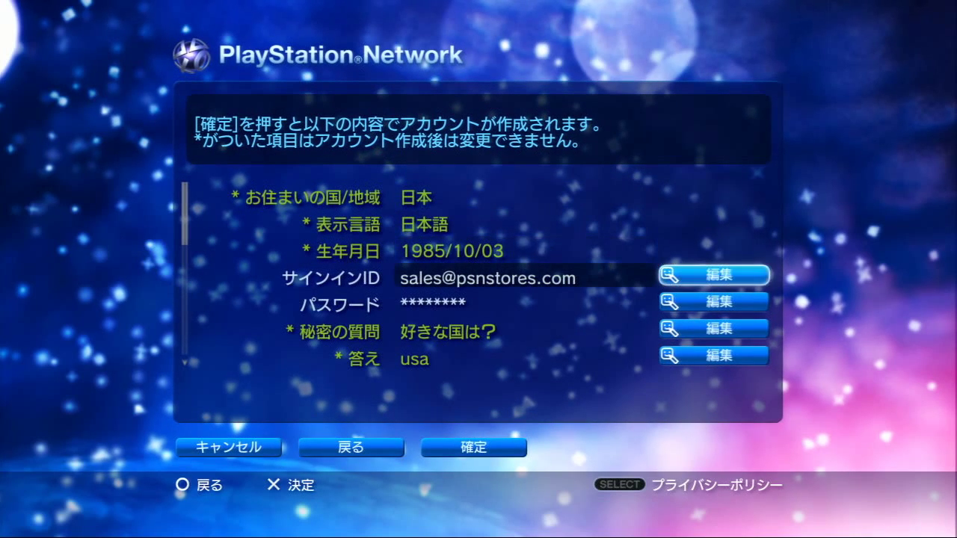
pyautogui.press('Down')
pyautogui.press('Down')
pyautogui.press('Down')
pyautogui.press('Down')
pyautogui.press('Down')
pyautogui.press('Down')
pyautogui.press('Down')
pyautogui.press('Down')
pyautogui.press('Down')
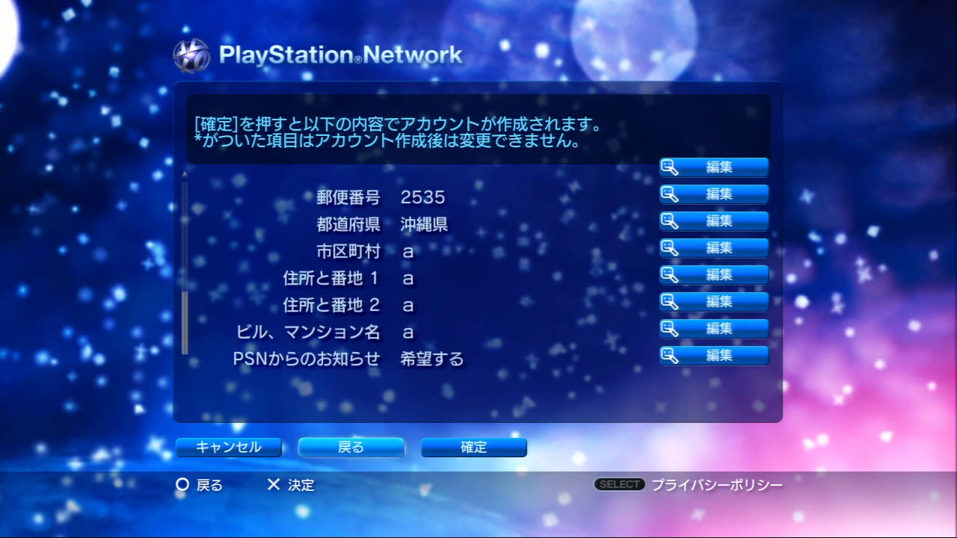
pyautogui.press('Left')
pyautogui.press('Right')
pyautogui.press('Right')
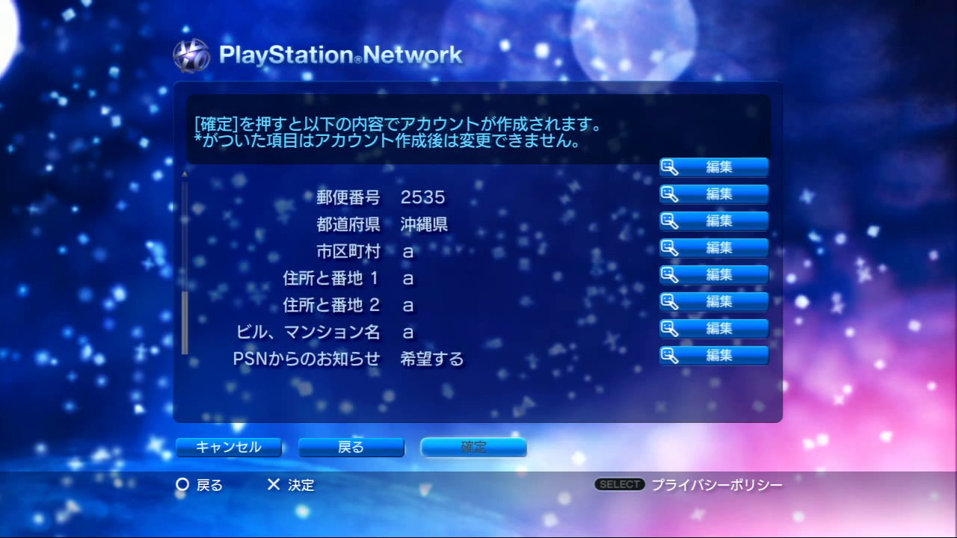
pyautogui.press('Return')
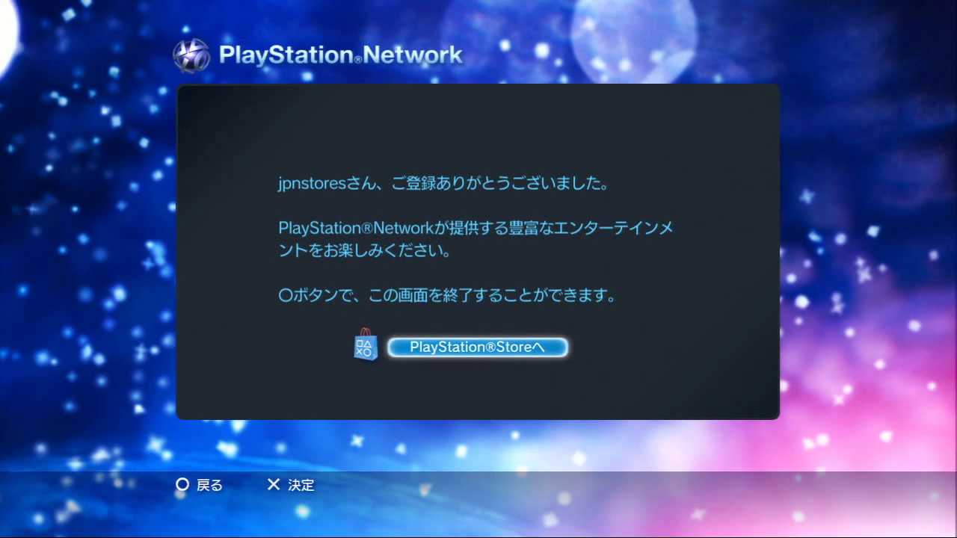
pyautogui.press('Escape')
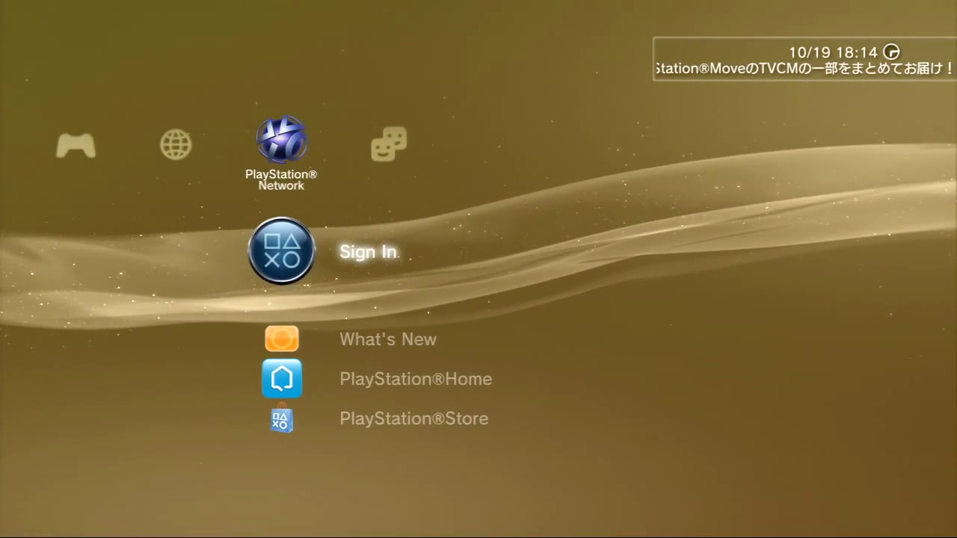
# Sign in to PlayStation Network with Sign In Automatically ticked.
pyautogui.press('Return')
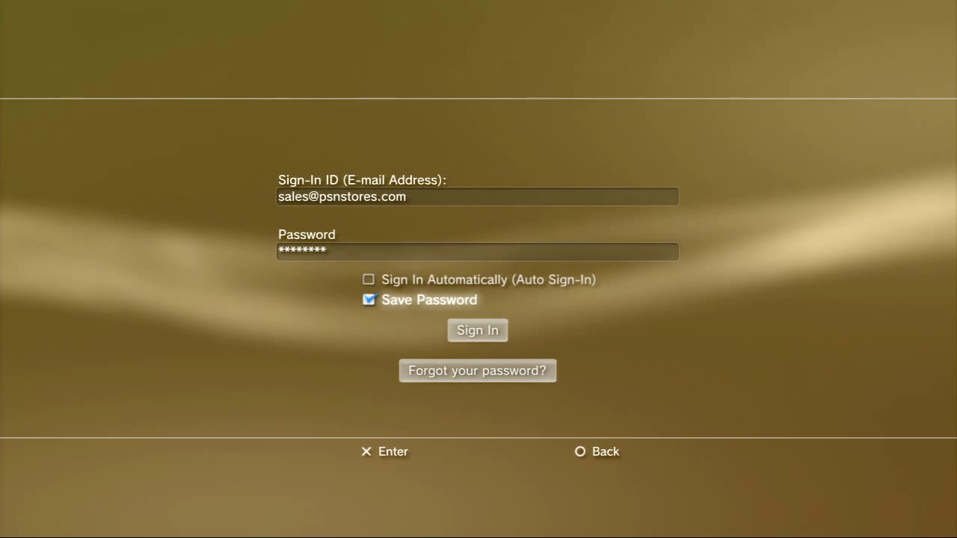
pyautogui.press('Up')
pyautogui.press('Return')
pyautogui.press('Down')
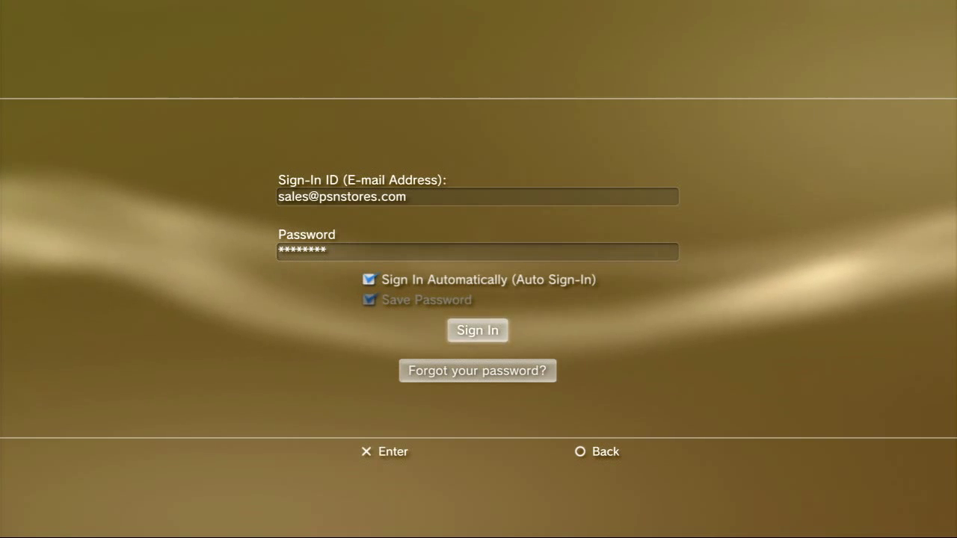
pyautogui.press('Return')
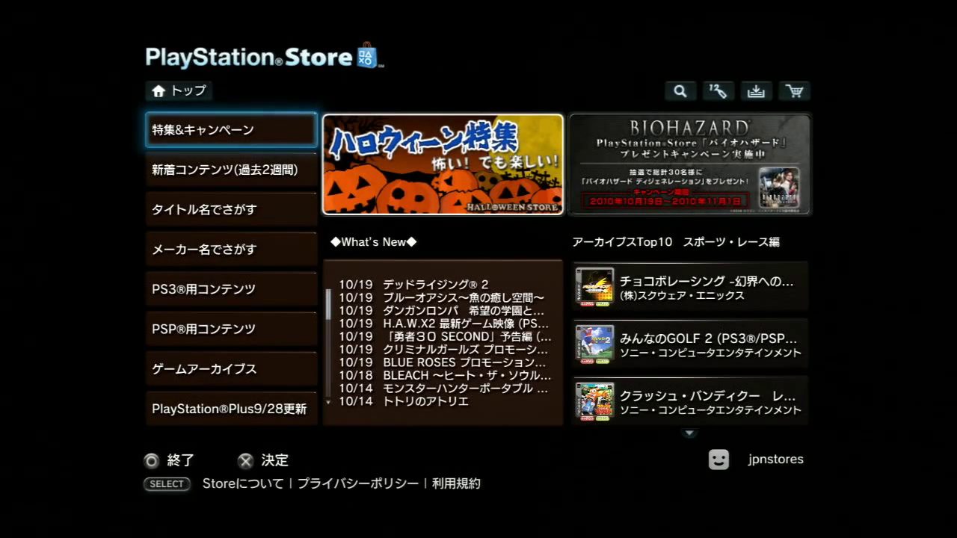
# Browse the What's New entries and the archives Top10 list.
pyautogui.press('Down')
pyautogui.press('Right')
pyautogui.press('Down')
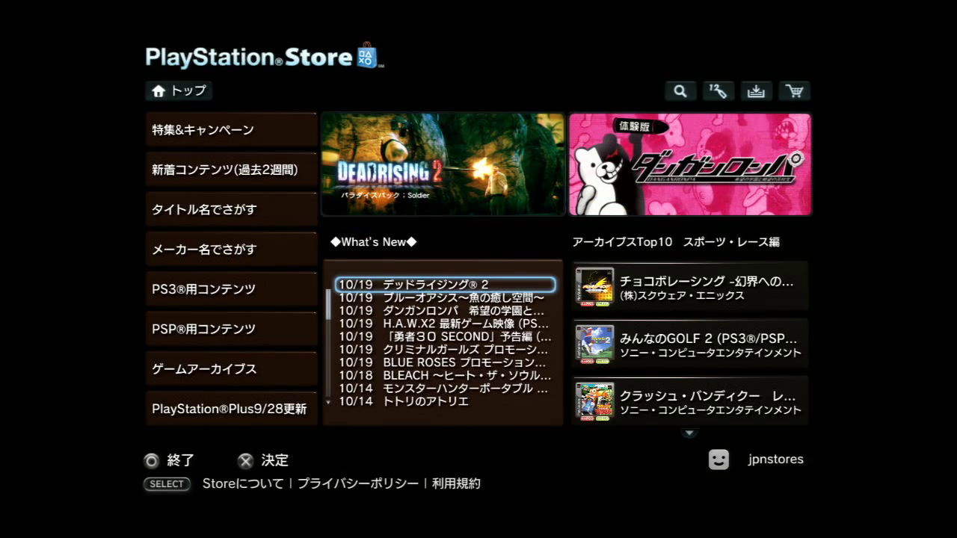
pyautogui.press('Down')
pyautogui.press('Down')
pyautogui.press('Down')
pyautogui.press('Down')
pyautogui.press('Down')
pyautogui.press('Down')
pyautogui.press('Down')
pyautogui.press('Down')
pyautogui.press('Down')
pyautogui.press('Down')
pyautogui.press('Down')
pyautogui.press('Down')
pyautogui.press('Down')
pyautogui.press('Down')
pyautogui.press('Down')
pyautogui.press('Down')
pyautogui.press('Down')
pyautogui.press('Down')
pyautogui.press('Down')
pyautogui.press('Down')
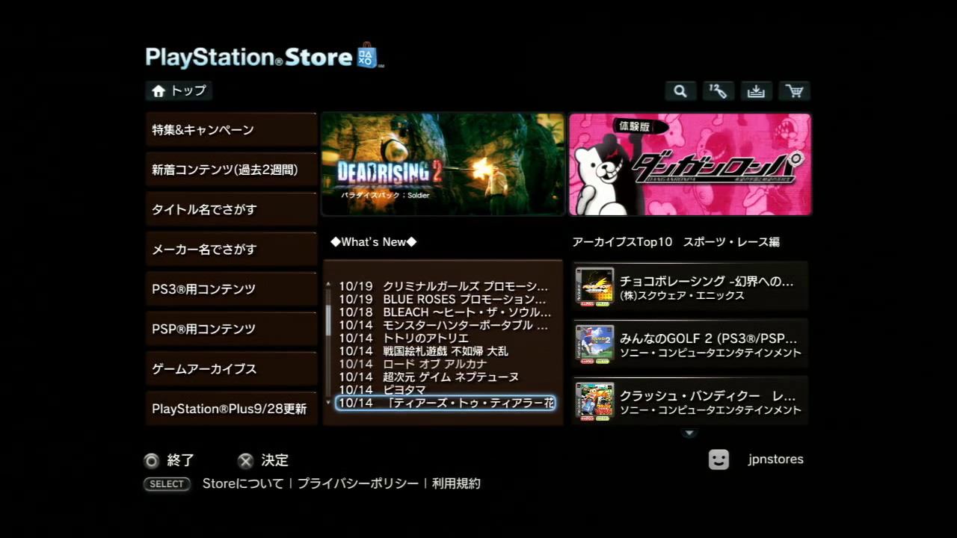
pyautogui.press('Up')
pyautogui.press('Up')
pyautogui.press('Up')
pyautogui.press('Up')
pyautogui.press('Up')
pyautogui.press('Up')
pyautogui.press('Up')
pyautogui.press('Up')
pyautogui.press('Up')
pyautogui.press('Up')
pyautogui.press('Up')
pyautogui.press('Up')
pyautogui.press('Up')
pyautogui.press('Up')
pyautogui.press('Up')
pyautogui.press('Up')
pyautogui.press('Up')
pyautogui.press('Up')
pyautogui.press('Up')
pyautogui.press('Up')
pyautogui.press('Up')
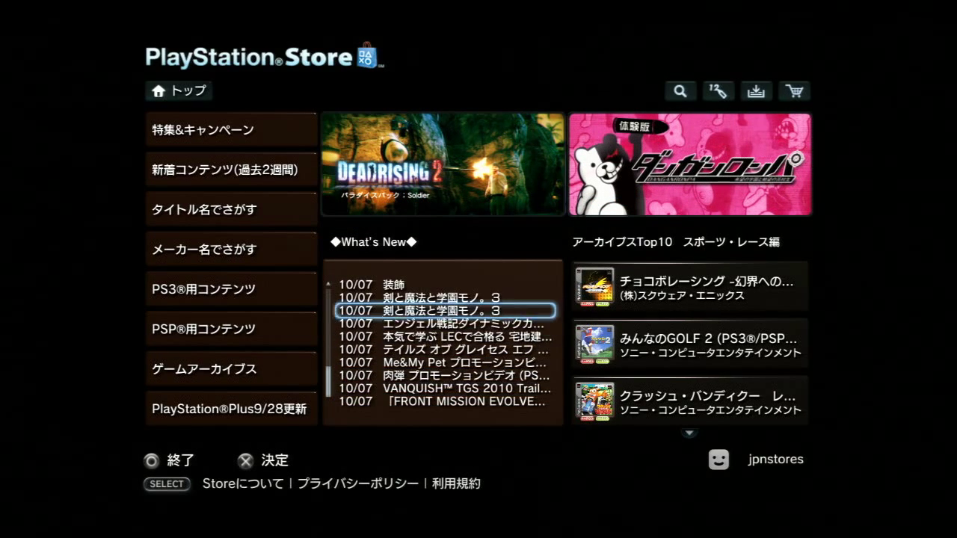
pyautogui.press('Right')
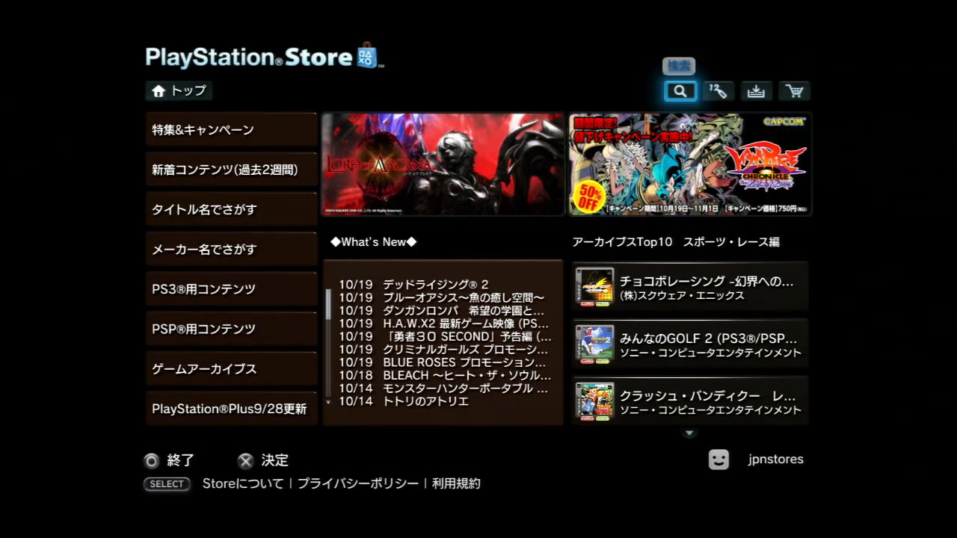
pyautogui.press('Down')
pyautogui.press('Down')
pyautogui.press('Down')
pyautogui.press('Down')
pyautogui.press('Down')
pyautogui.press('Down')
pyautogui.press('Down')
pyautogui.press('Down')
pyautogui.press('Down')
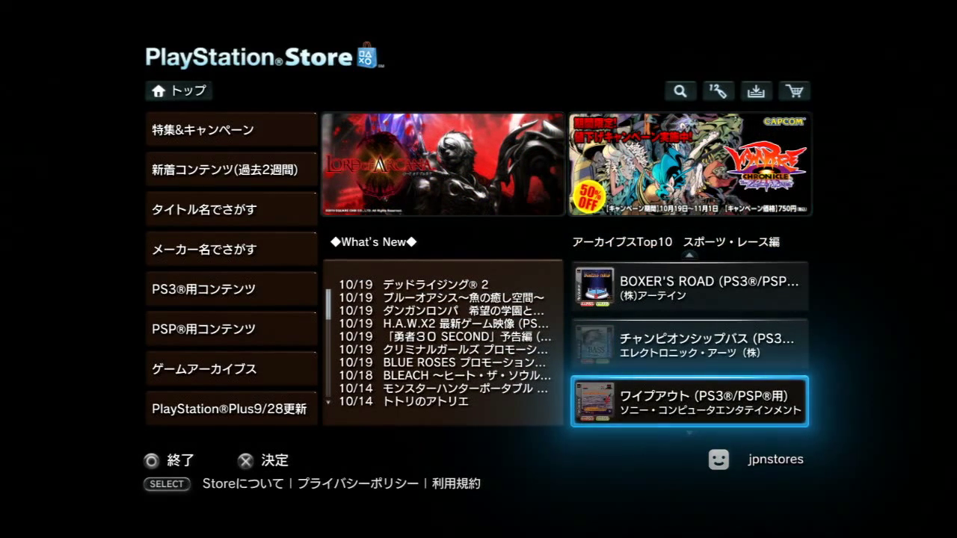
pyautogui.press('Left')
pyautogui.press('Left')
pyautogui.press('Up')
pyautogui.press('Up')
pyautogui.press('Up')
pyautogui.press('Up')
pyautogui.press('Up')
pyautogui.press('Up')
pyautogui.press('Up')
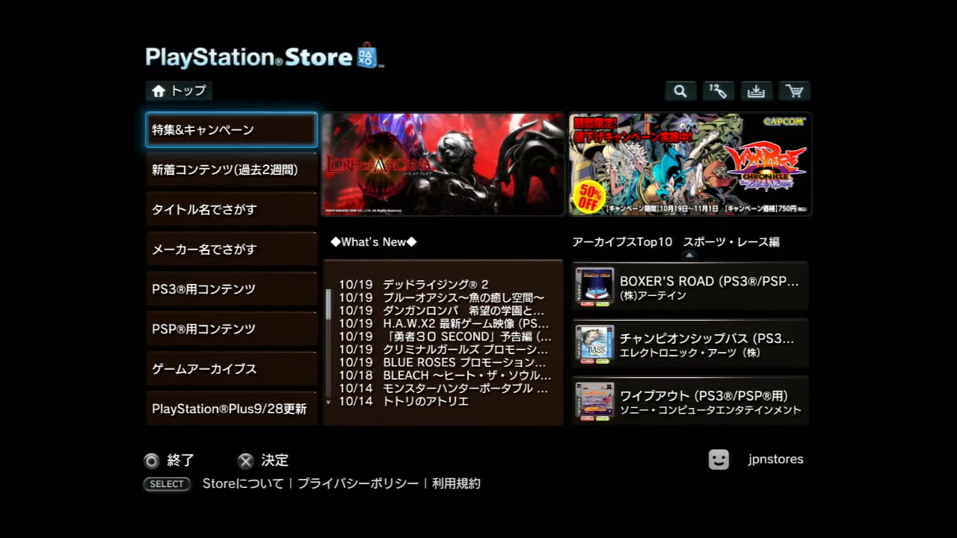
# Look through the campaign tiles in 特集&キャンペーン.
pyautogui.press('Return')
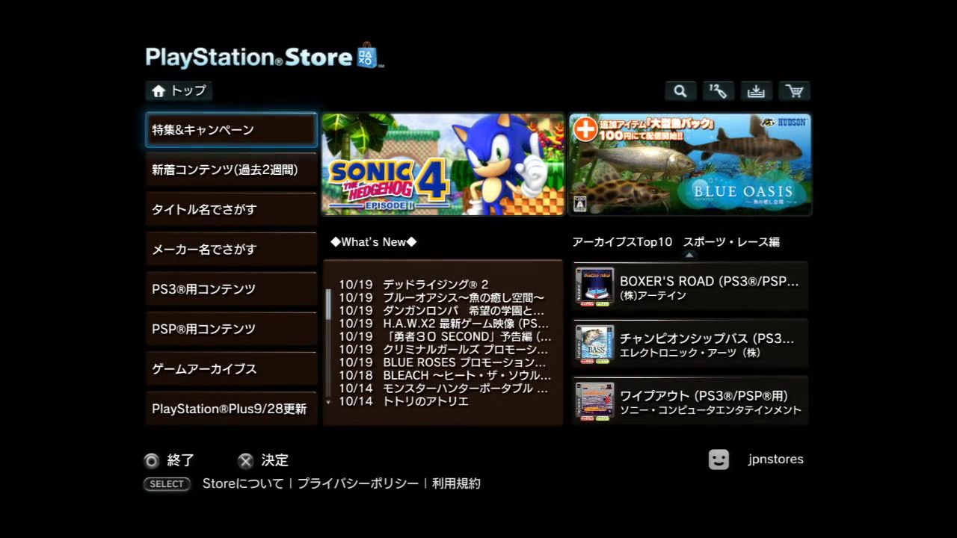
pyautogui.press('Right')
pyautogui.press('Right')
pyautogui.press('Right')
pyautogui.press('Right')
pyautogui.press('Right')
pyautogui.press('Right')
pyautogui.press('Right')
pyautogui.press('Right')
pyautogui.press('Right')
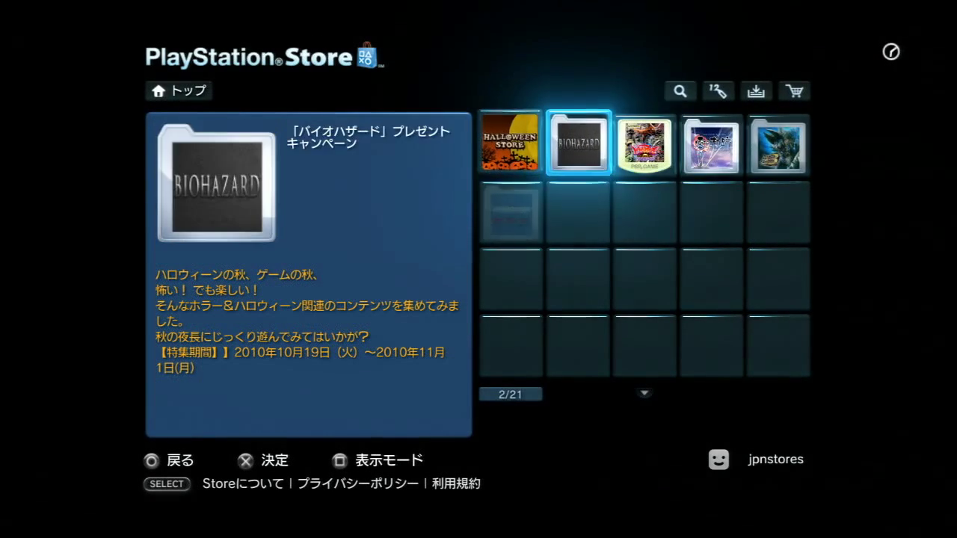
pyautogui.press('Left')
pyautogui.press('Left')
pyautogui.press('Right')
pyautogui.press('Right')
pyautogui.press('Right')
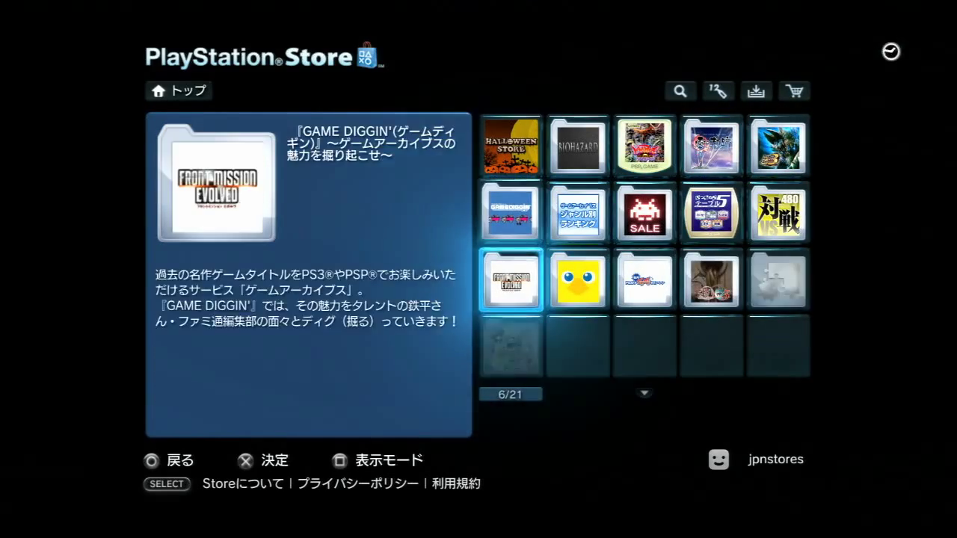
pyautogui.press('Right')
pyautogui.press('Escape')
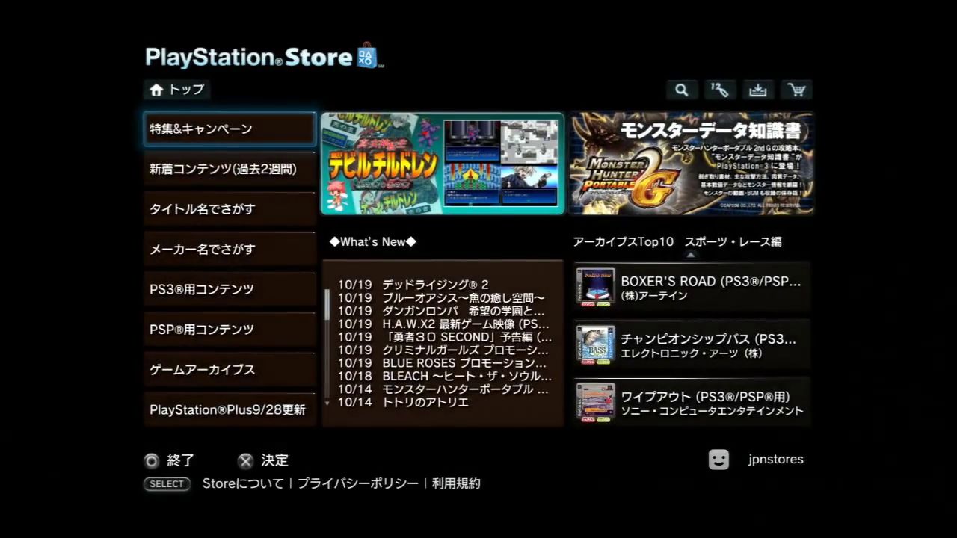
# Browse the last-two-weeks items in 新着コンテンツ.
pyautogui.press('Down')
pyautogui.press('Return')
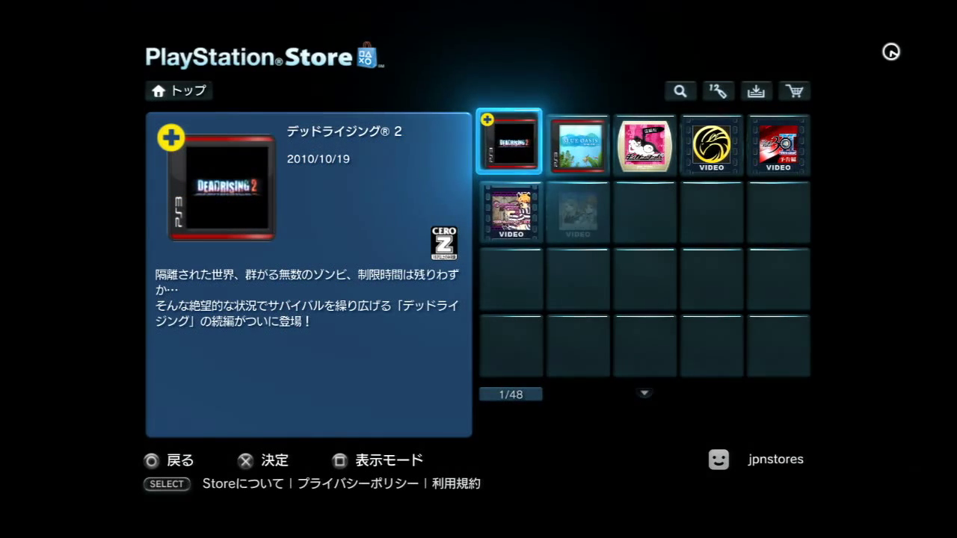
pyautogui.press('Down')
pyautogui.press('Down')
pyautogui.press('Down')
pyautogui.press('Down')
pyautogui.press('Down')
pyautogui.press('Down')
pyautogui.press('Down')
pyautogui.press('Down')
pyautogui.press('Down')
pyautogui.press('Right')
pyautogui.press('Up')
pyautogui.press('Right')
pyautogui.press('Right')
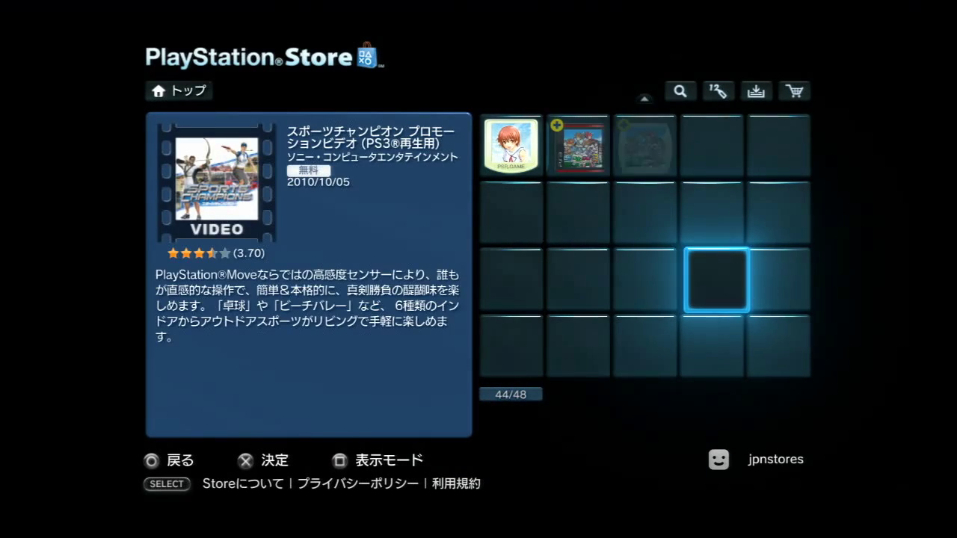
pyautogui.press('Escape')
pyautogui.press('Down')
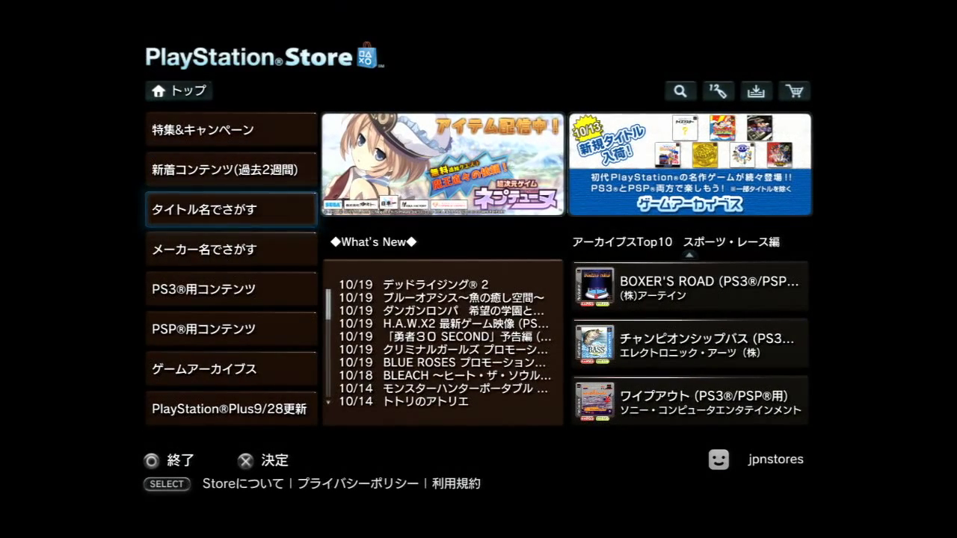
# Browse the kana title groups in タイトル名でさがす.
pyautogui.press('Return')
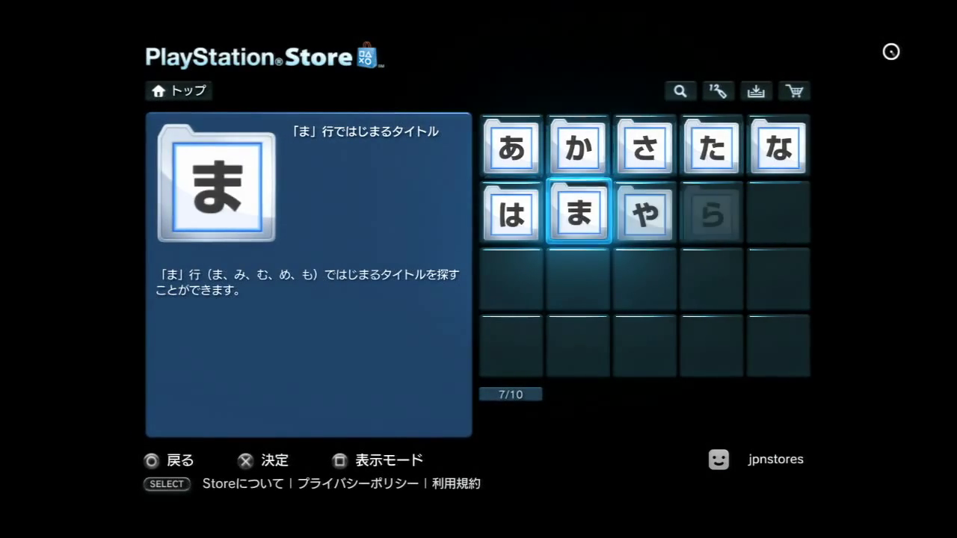
pyautogui.press('Up')
pyautogui.press('Return')
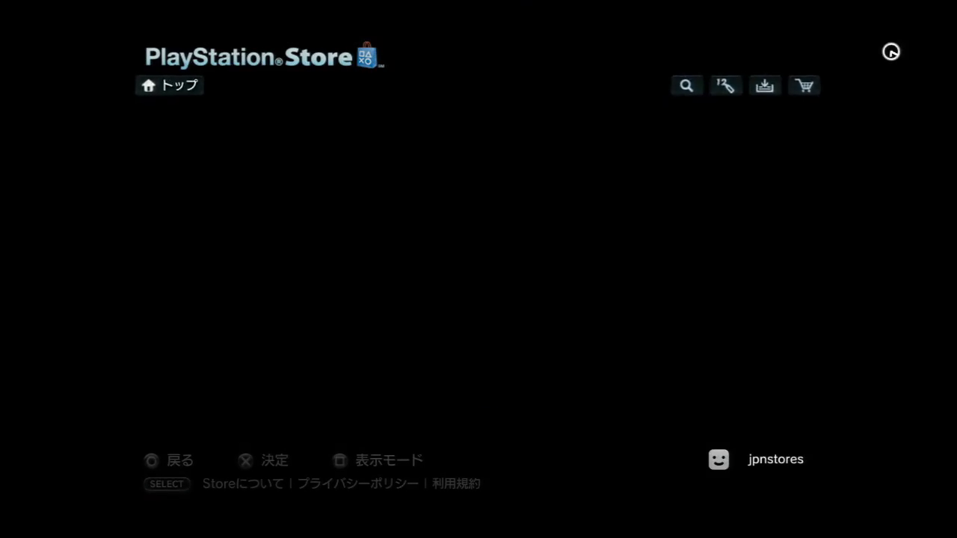
pyautogui.press('Right')
pyautogui.press('Escape')
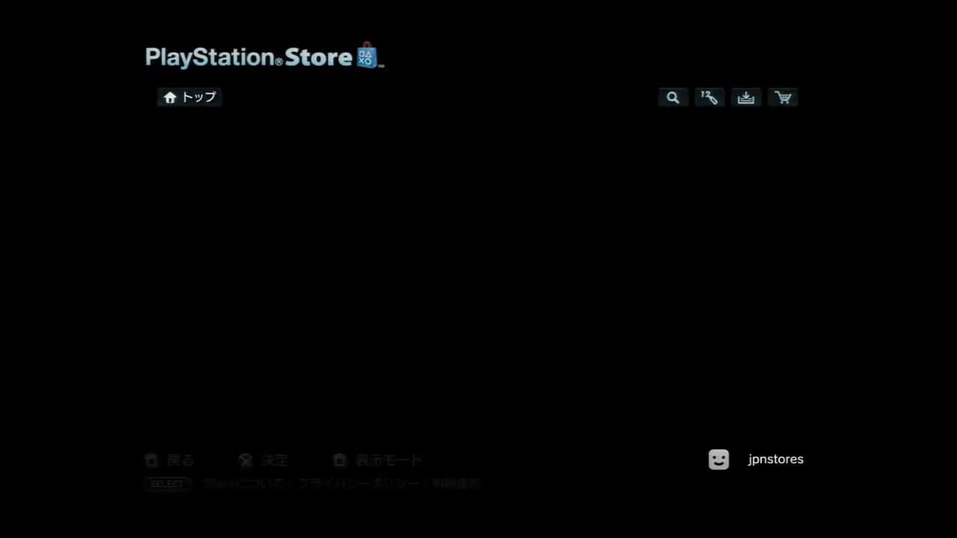
# Browse the publisher folders in メーカー名でさがす.
pyautogui.press('Return')
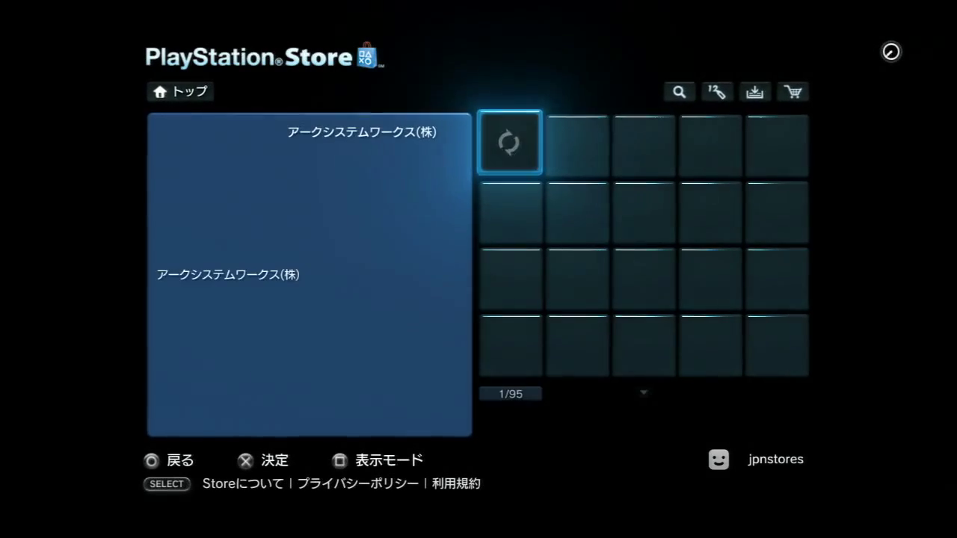
pyautogui.press('Down')
pyautogui.press('Down')
pyautogui.press('Left')
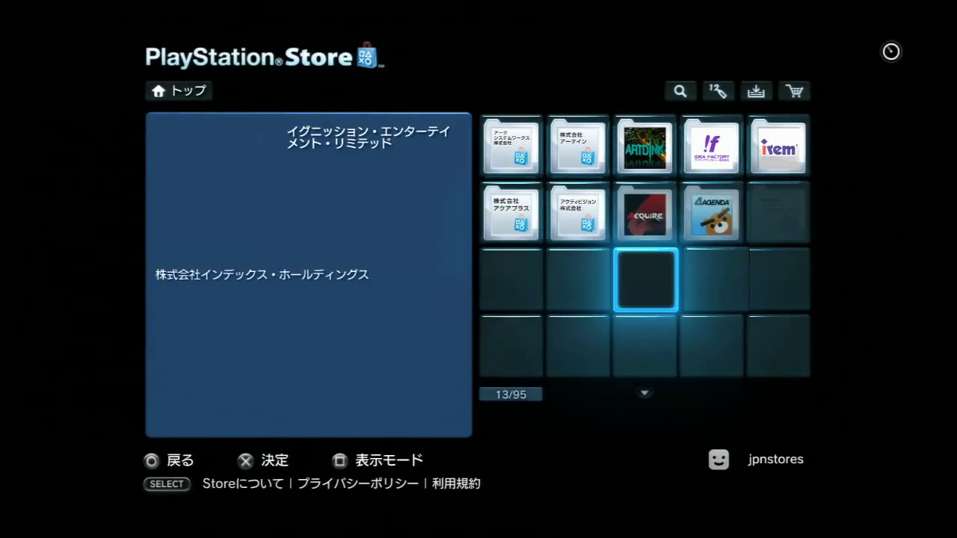
pyautogui.press('Down')
pyautogui.press('Left')
pyautogui.press('Up')
pyautogui.press('Right')
pyautogui.press('Right')
pyautogui.press('Down')
pyautogui.press('Down')
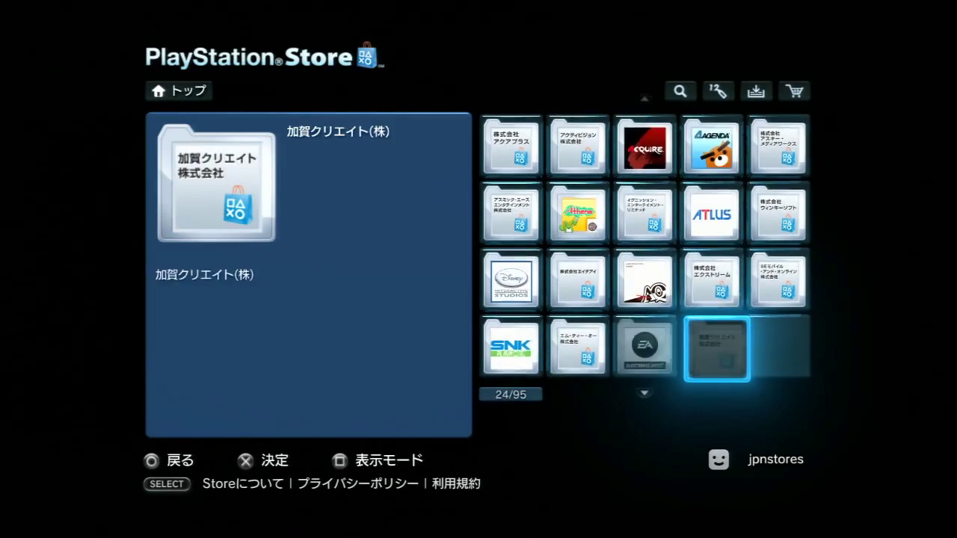
pyautogui.press('Down')
pyautogui.press('Left')
pyautogui.press('Up')
pyautogui.press('Left')
pyautogui.press('Down')
pyautogui.press('Down')
# Browse the CAPCOM Store items, then go to the PS3用コンテンツ section.
pyautogui.press('Up')
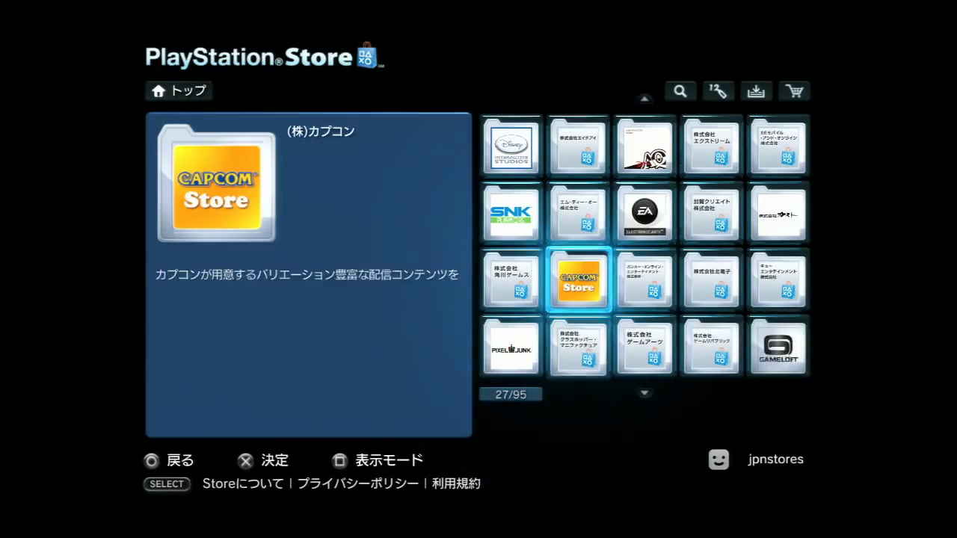
pyautogui.press('Return')
pyautogui.press('Down')
pyautogui.press('Right')
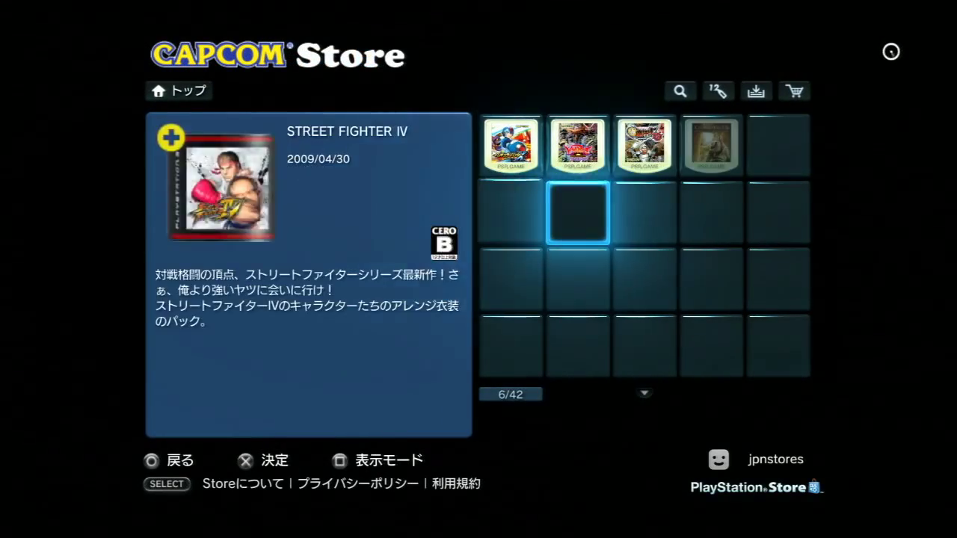
pyautogui.press('Down')
pyautogui.press('Down')
pyautogui.press('Down')
pyautogui.press('Down')
pyautogui.press('Down')
pyautogui.press('Down')
pyautogui.press('Down')
pyautogui.press('Escape')
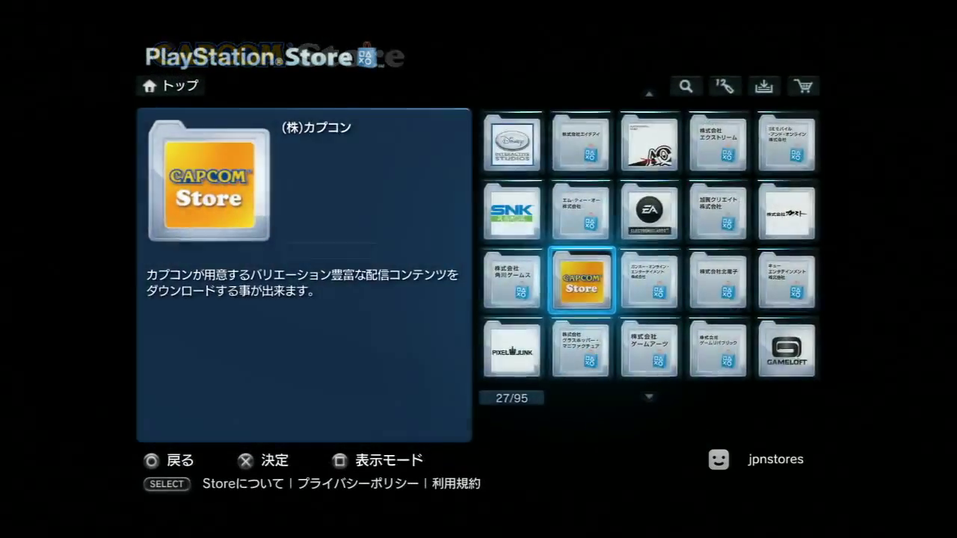
pyautogui.press('Escape')
pyautogui.press('Down')
pyautogui.press('Return')
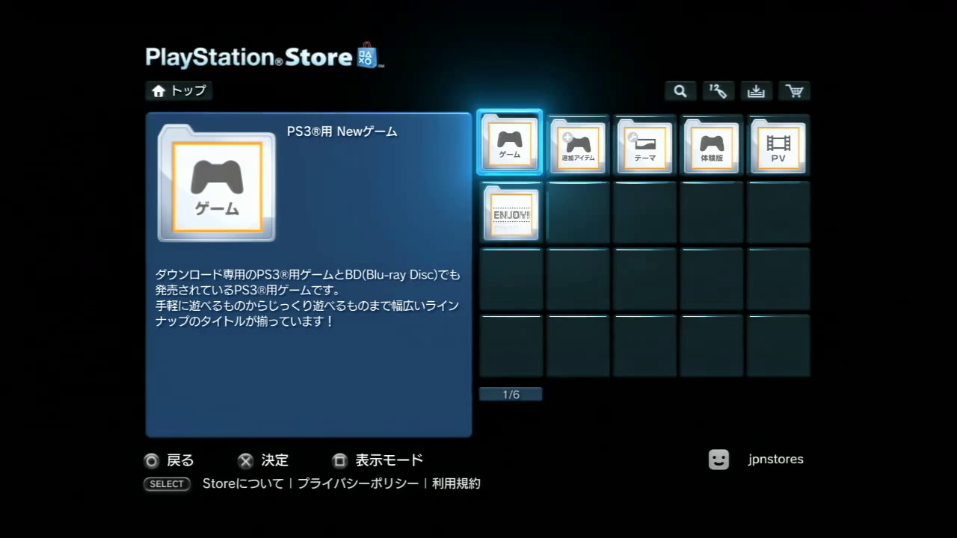
# Look over the PS3 categories: add-ons, themes, demos, PV, ENJOY!, and open one.
pyautogui.press('Right')
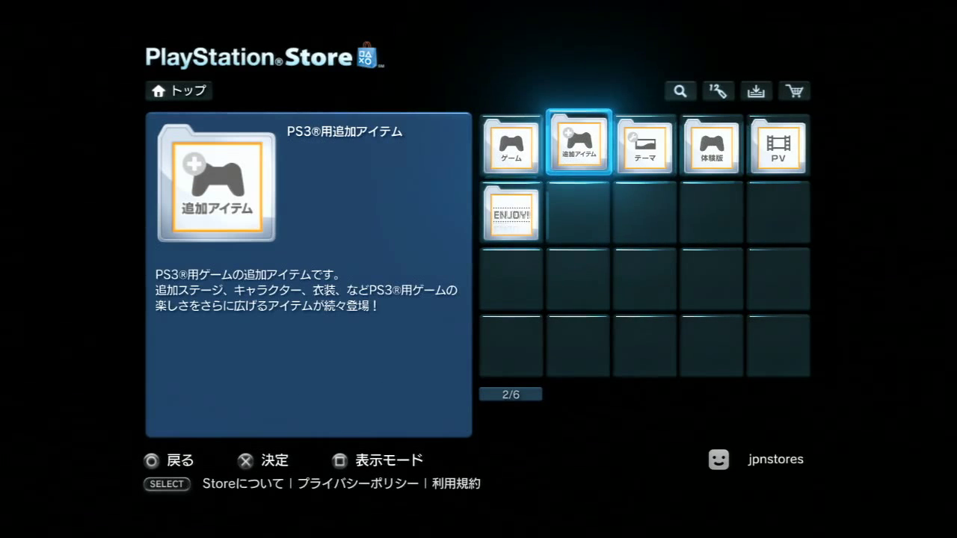
pyautogui.press('Right')
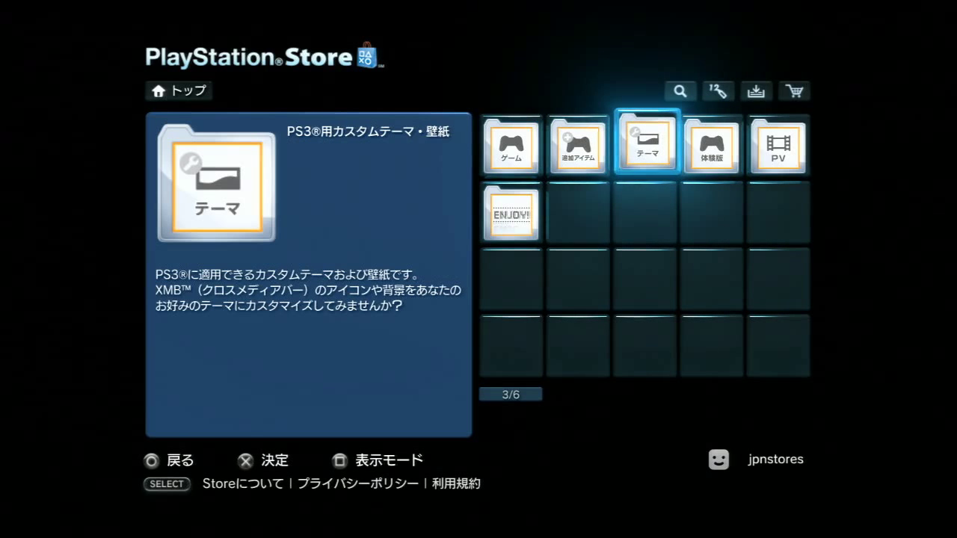
pyautogui.press('Right')
pyautogui.press('Right')
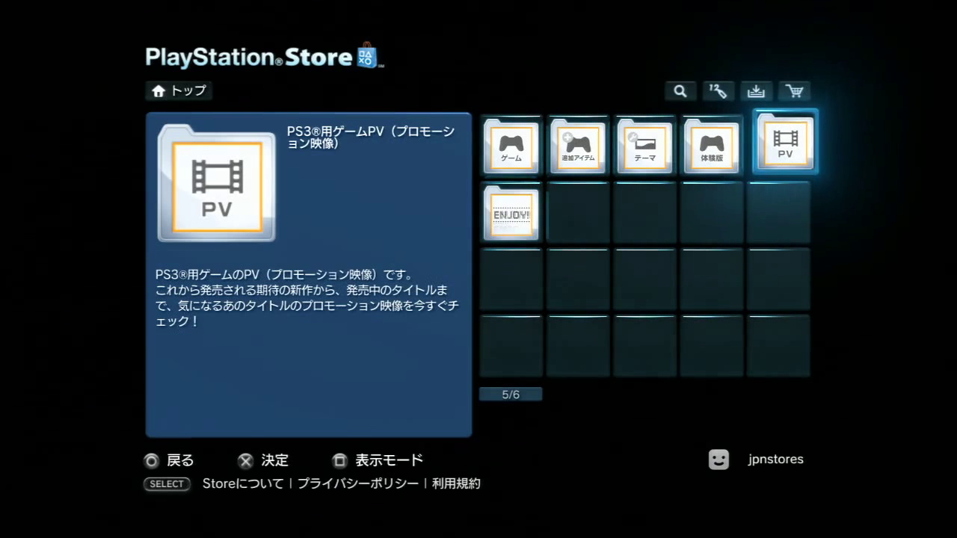
pyautogui.press('Right')
pyautogui.press('Up')
pyautogui.press('Right')
pyautogui.press('Return')
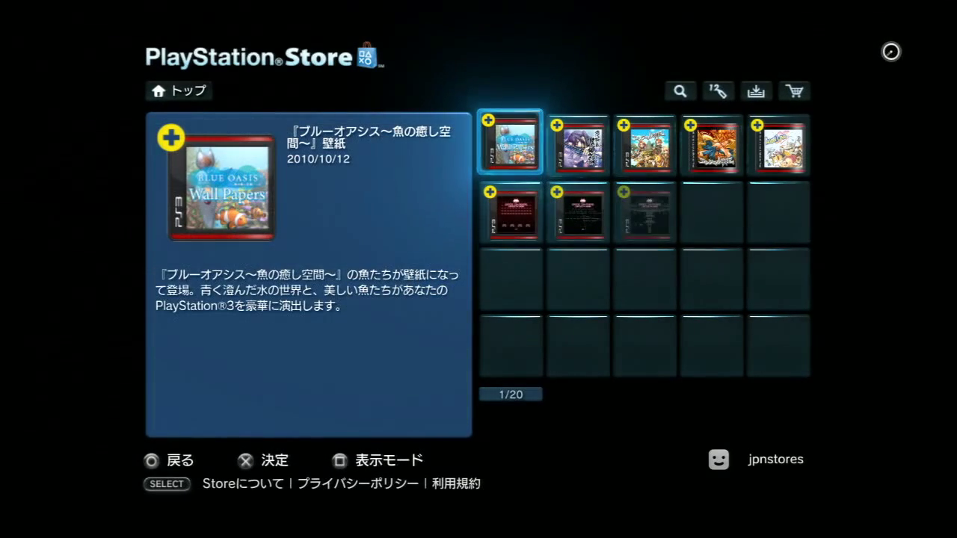
# Find and open the ダイナミックカスタムテーマ folder in the item listing.
pyautogui.press('Down')
pyautogui.press('Down')
pyautogui.press('Down')
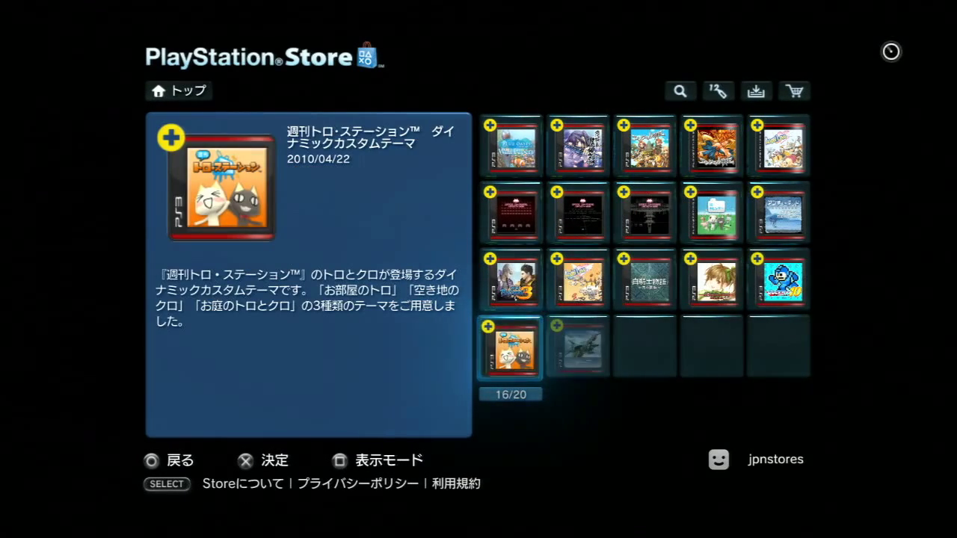
pyautogui.press('Right')
pyautogui.press('Right')
pyautogui.press('Right')
pyautogui.press('Right')
pyautogui.press('Left')
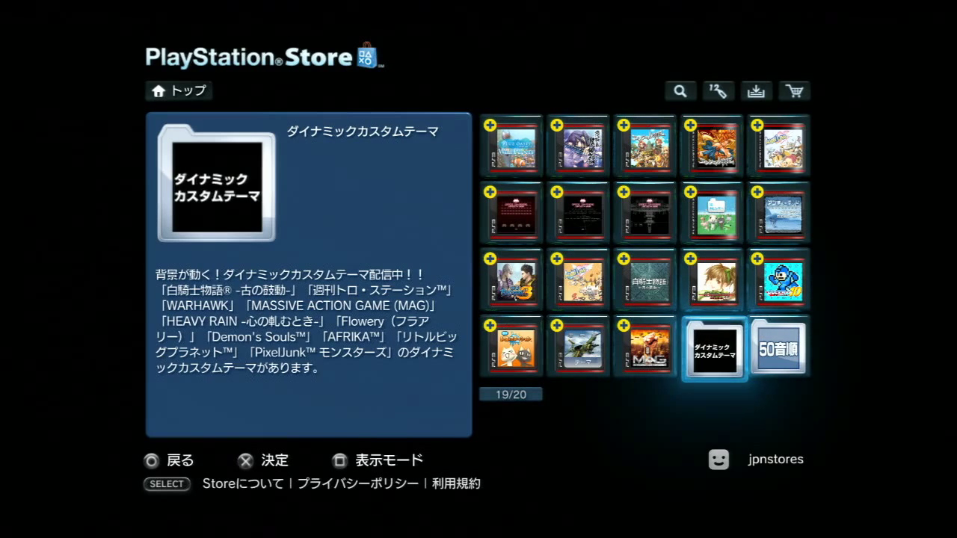
pyautogui.press('Return')
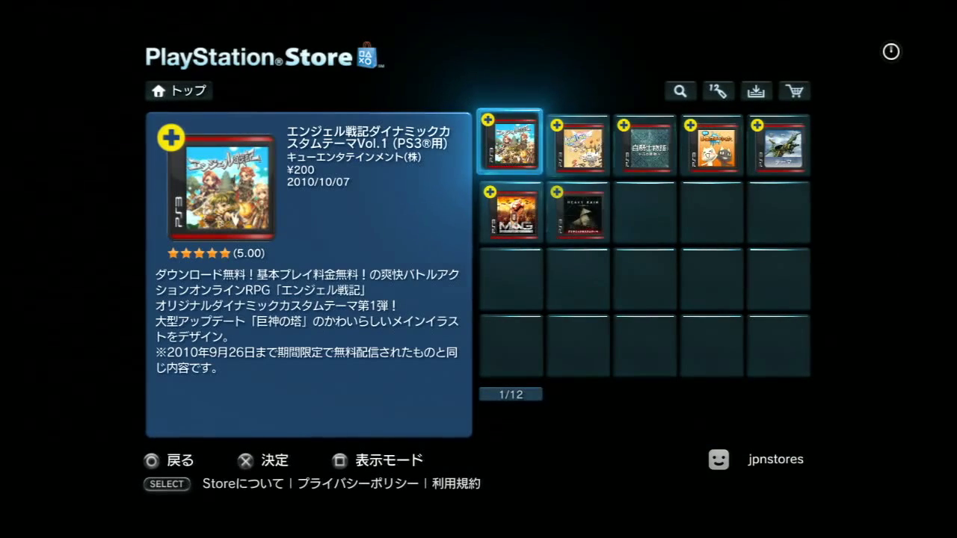
# Browse the dynamic themes: Flowery, 白騎士物語, AFRIKA, HEAVY RAIN, MAG and エンジェル戦記.
pyautogui.press('Right')
pyautogui.press('Down')
pyautogui.press('Right')
pyautogui.press('Right')
pyautogui.press('Right')
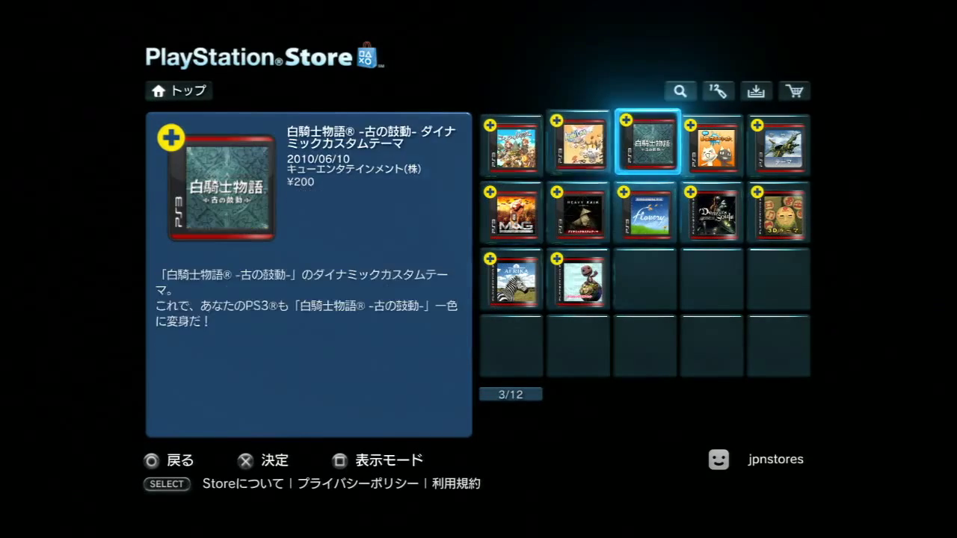
pyautogui.press('Right')
pyautogui.press('Right')
pyautogui.press('Down')
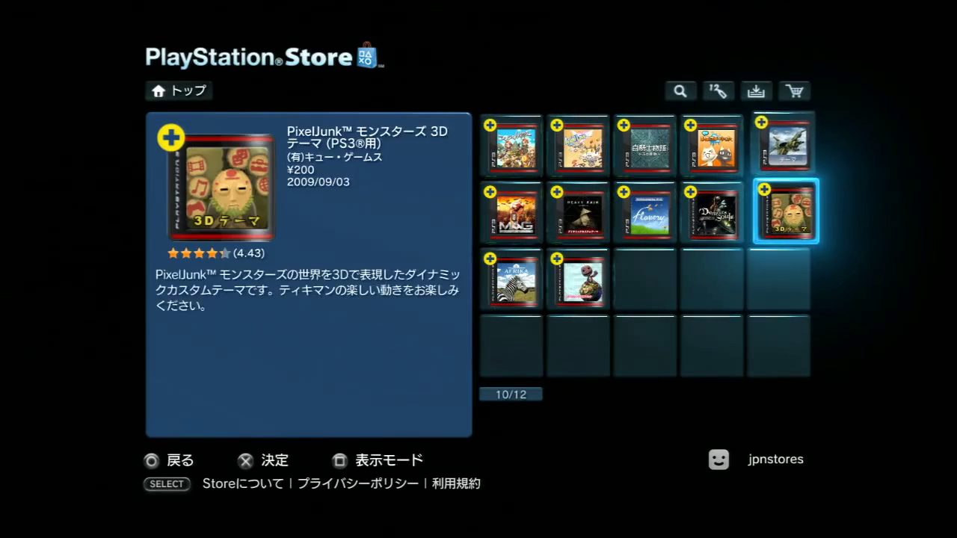
pyautogui.press('Left')
pyautogui.press('Left')
pyautogui.press('Left')
pyautogui.press('Left')
pyautogui.press('Down')
pyautogui.press('Up')
pyautogui.press('Right')
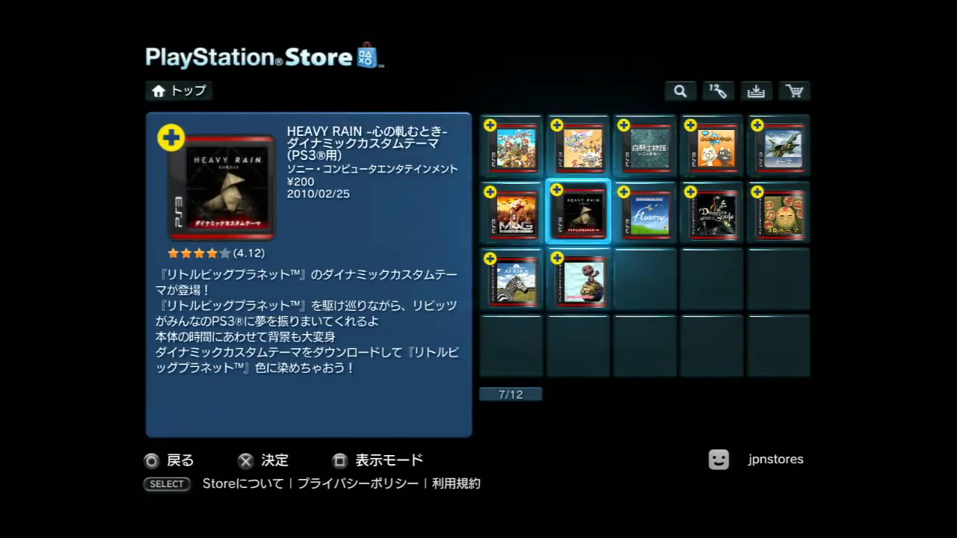
pyautogui.press('Up')
pyautogui.press('Left')
pyautogui.press('Escape')
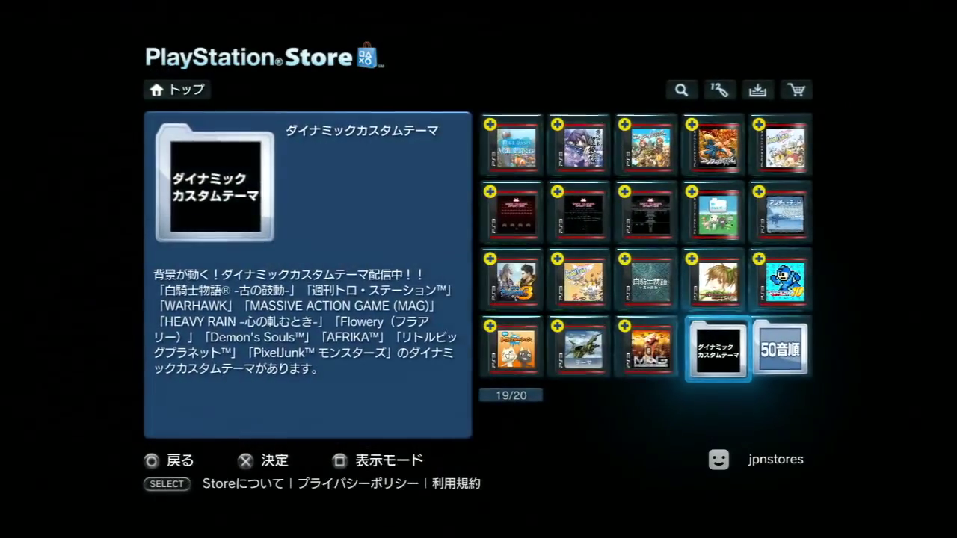
# Pass the 50音順 index folder and back out to the PS3 content categories.
pyautogui.press('Left')
pyautogui.press('Up')
pyautogui.press('Up')
pyautogui.press('Right')
pyautogui.press('Up')
pyautogui.press('Up')
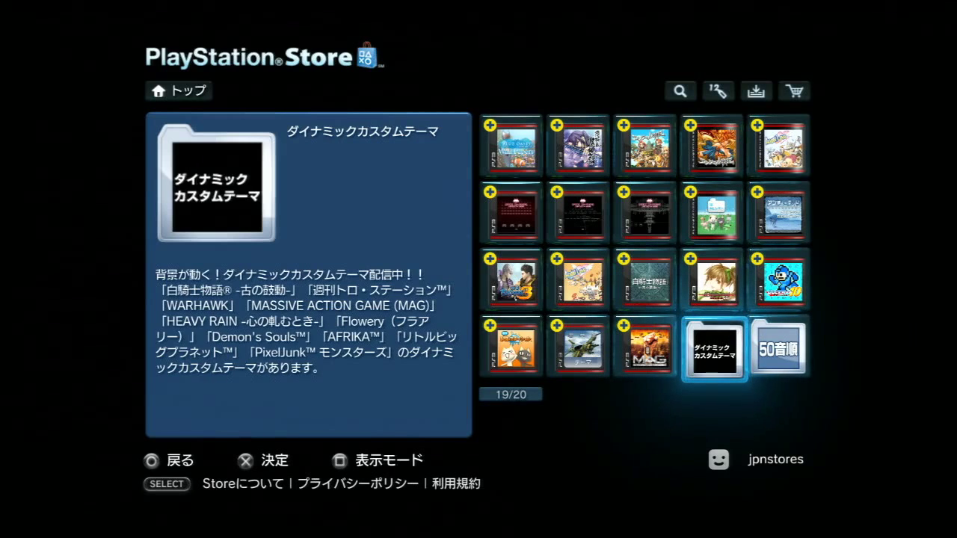
pyautogui.press('Right')
pyautogui.press('Left')
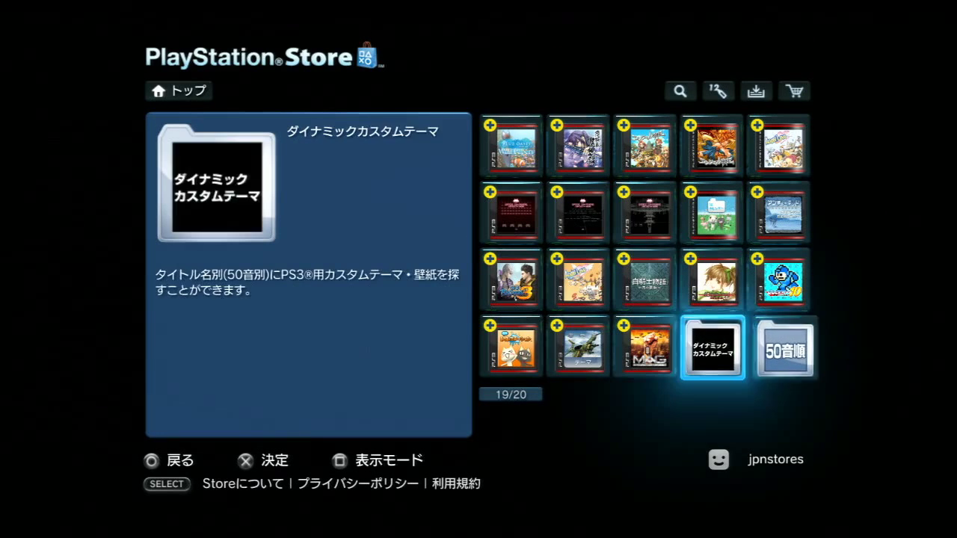
pyautogui.press('Escape')
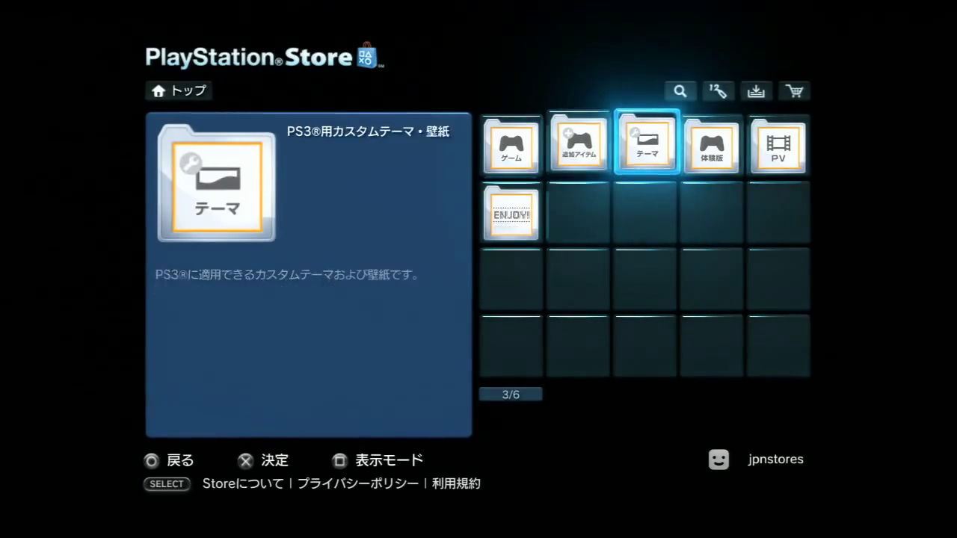
pyautogui.press('Escape')
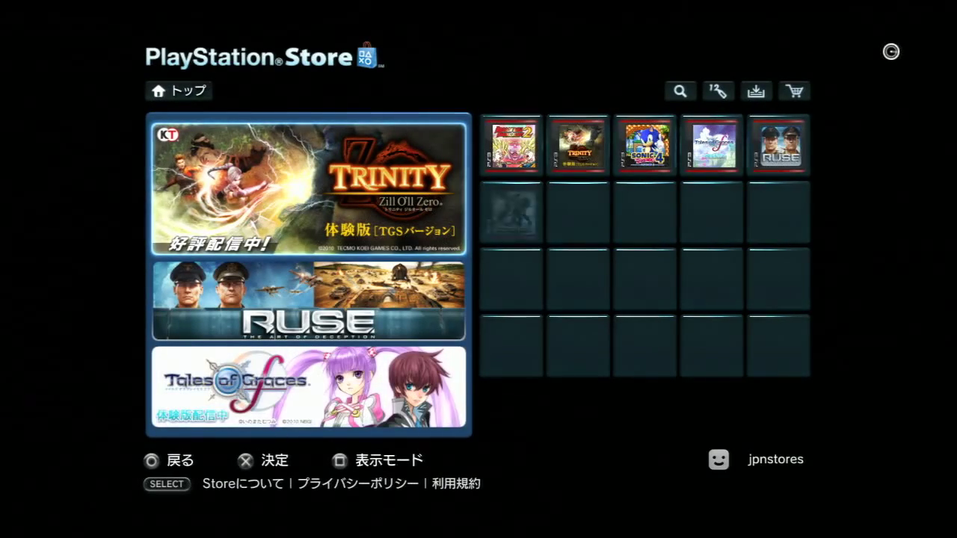
# Return to the Store top, open PSP®用コンテンツ and view the ENJOY! folder.
pyautogui.press('Down')
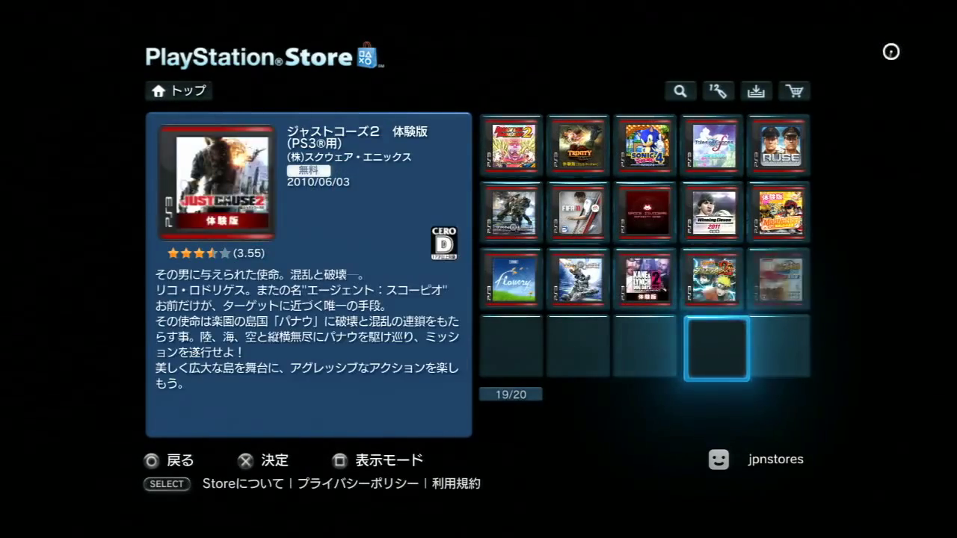
pyautogui.press('Escape')
pyautogui.press('Escape')
pyautogui.press('Return')
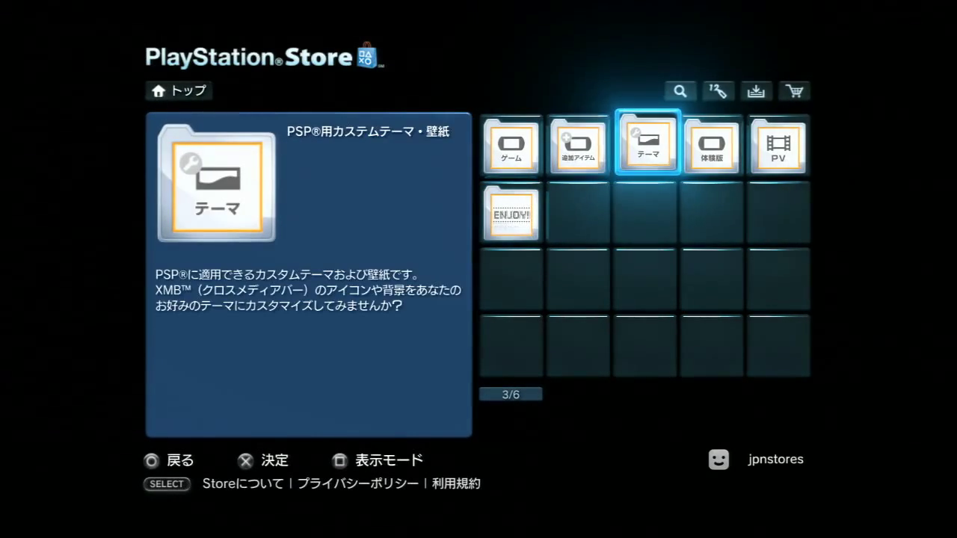
pyautogui.press('Right')
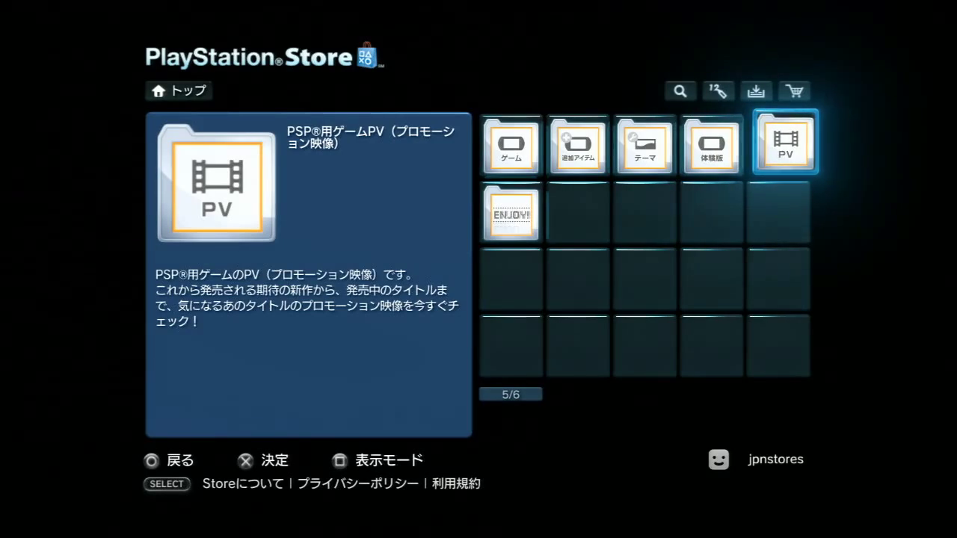
pyautogui.press('Right')
pyautogui.press('Return')
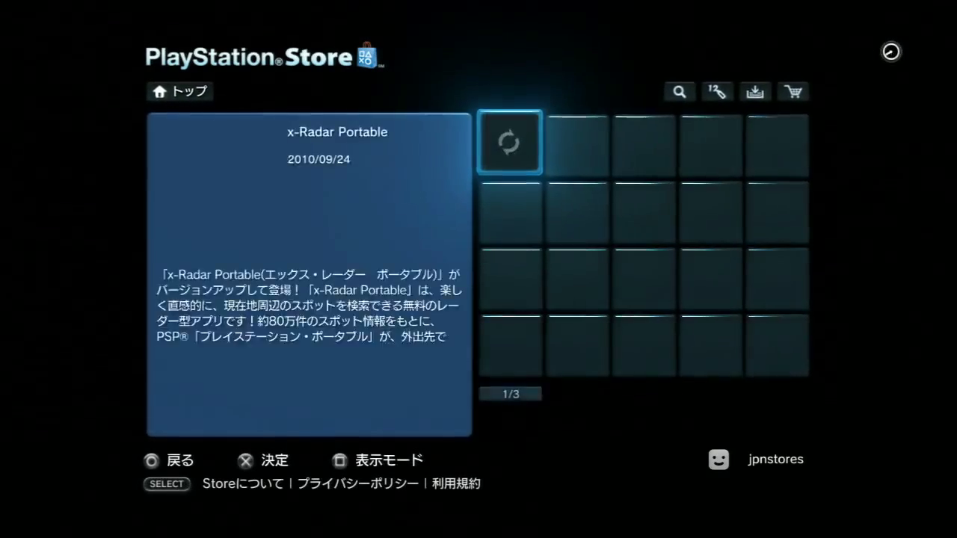
pyautogui.press('Escape')
# Browse the PSP themes section's 50音順 title index, then return to the Store top page.
pyautogui.press('Left')
pyautogui.press('Left')
pyautogui.press('Left')
pyautogui.press('Return')
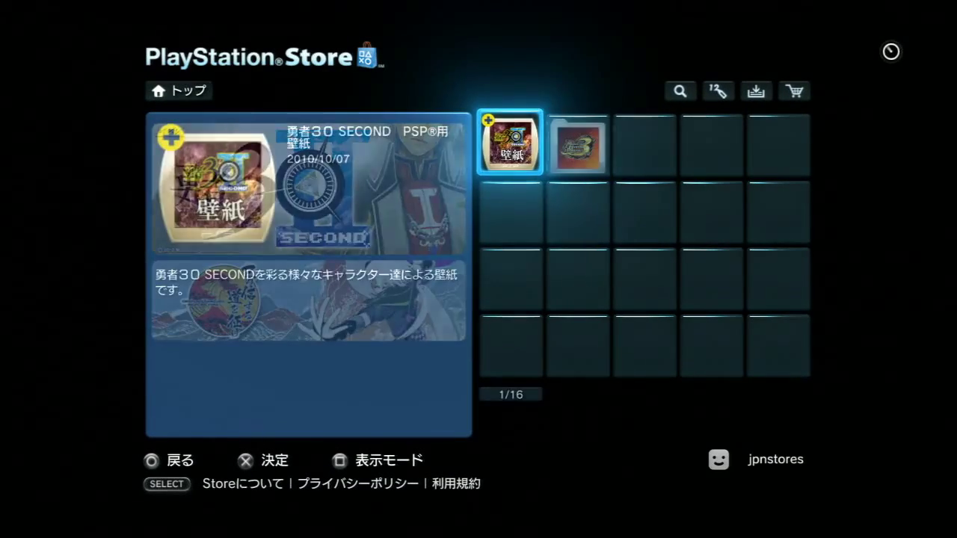
pyautogui.press('Down')
pyautogui.press('Down')
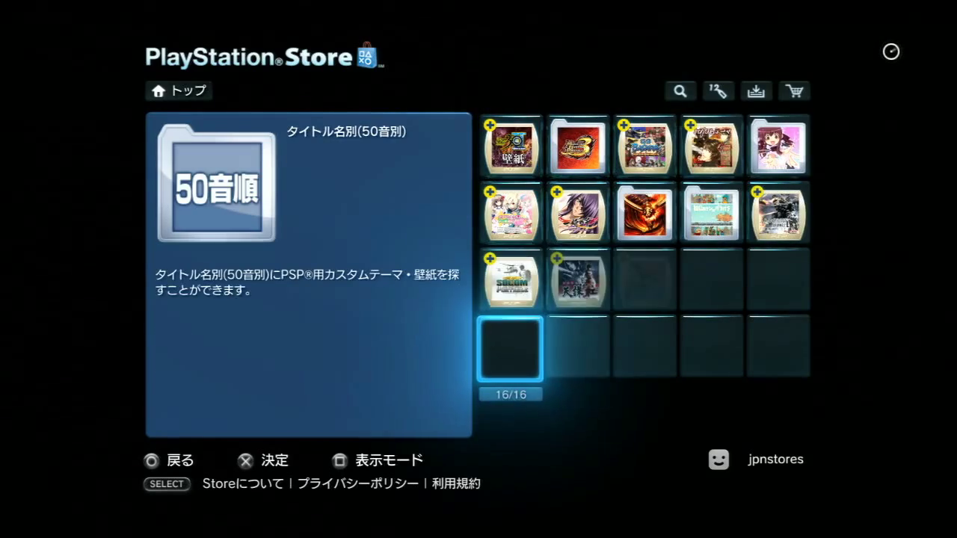
pyautogui.press('Return')
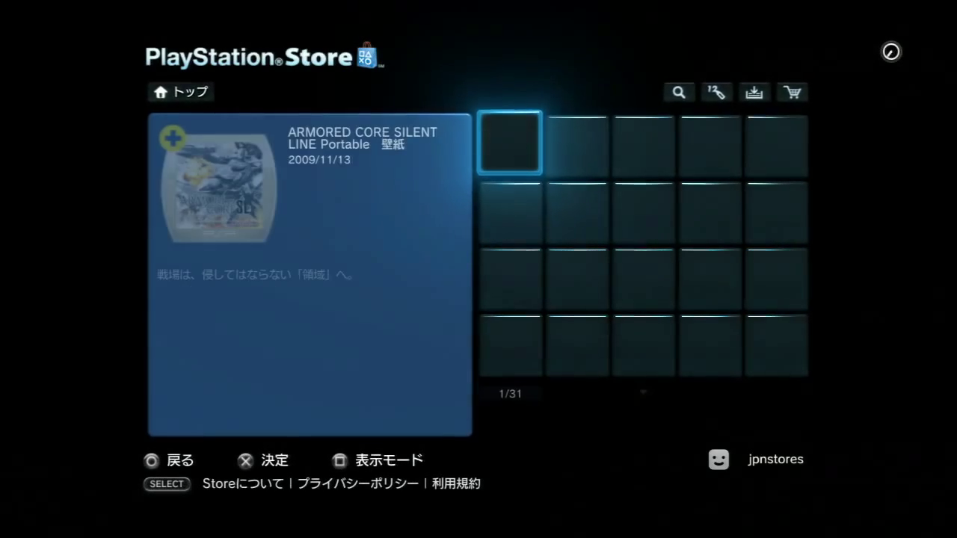
pyautogui.press('Escape')
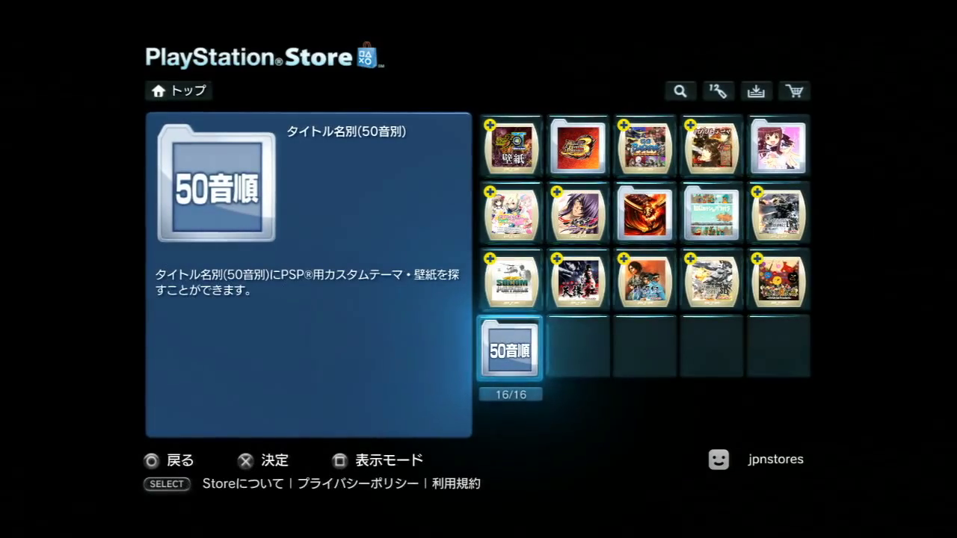
pyautogui.press('Escape')
pyautogui.press('Escape')
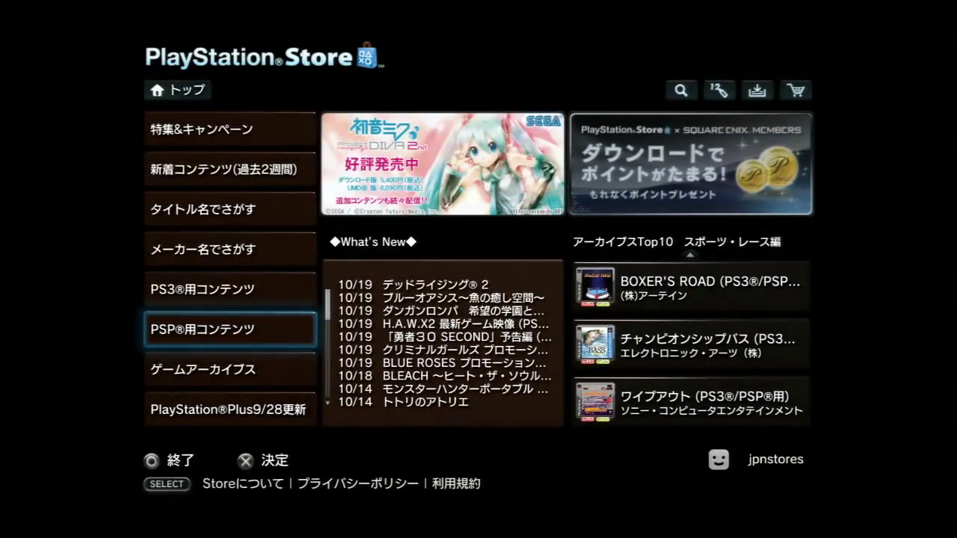
pyautogui.press('Down')
pyautogui.press('Return')
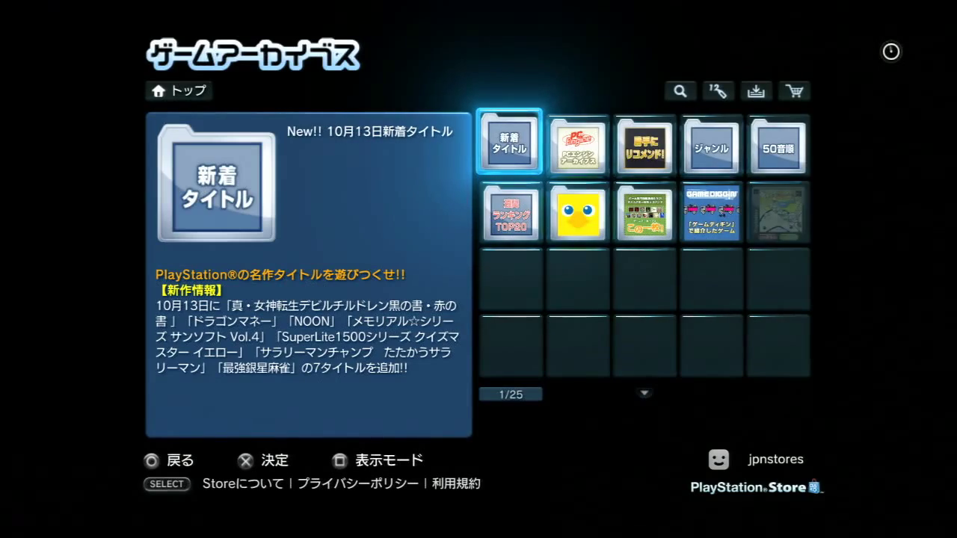
pyautogui.press('Return')
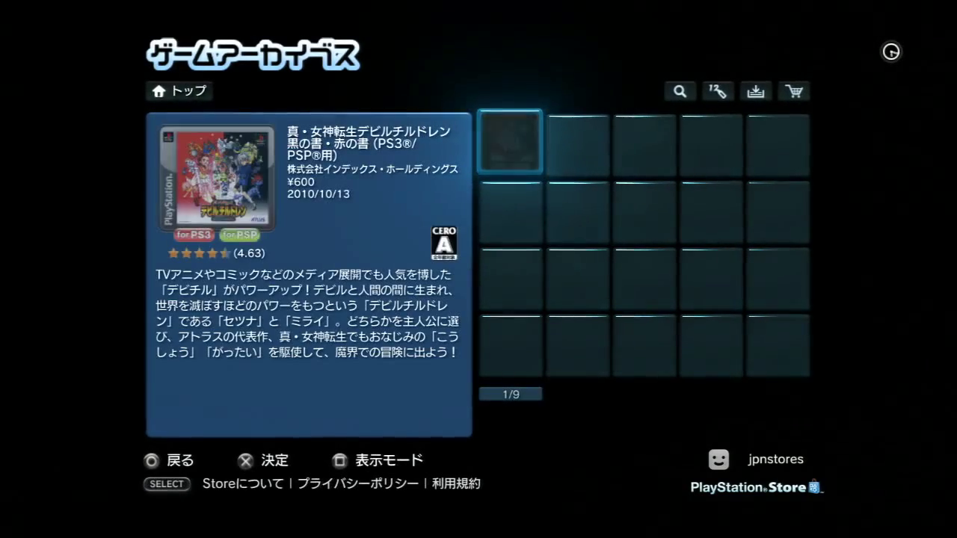
pyautogui.press('Escape')
pyautogui.press('Right')
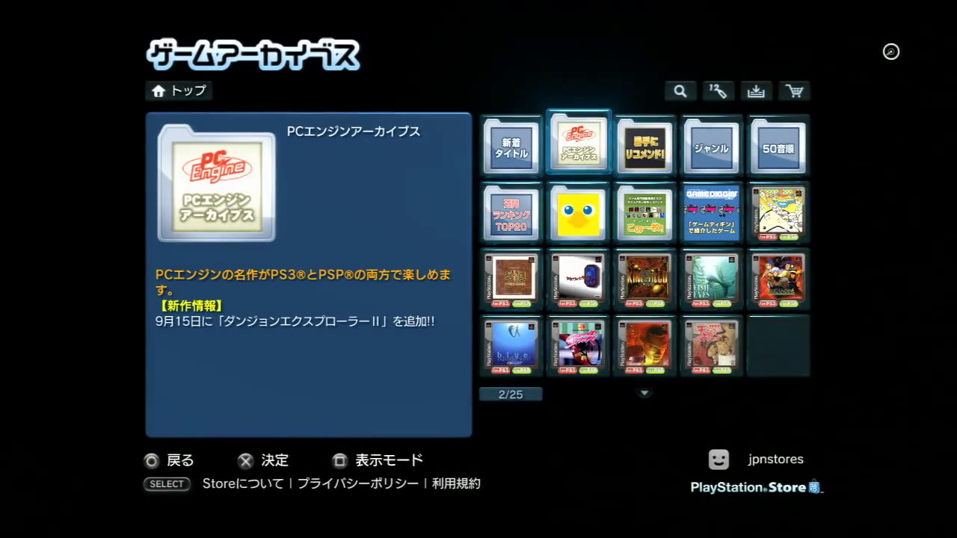
pyautogui.press('Right')
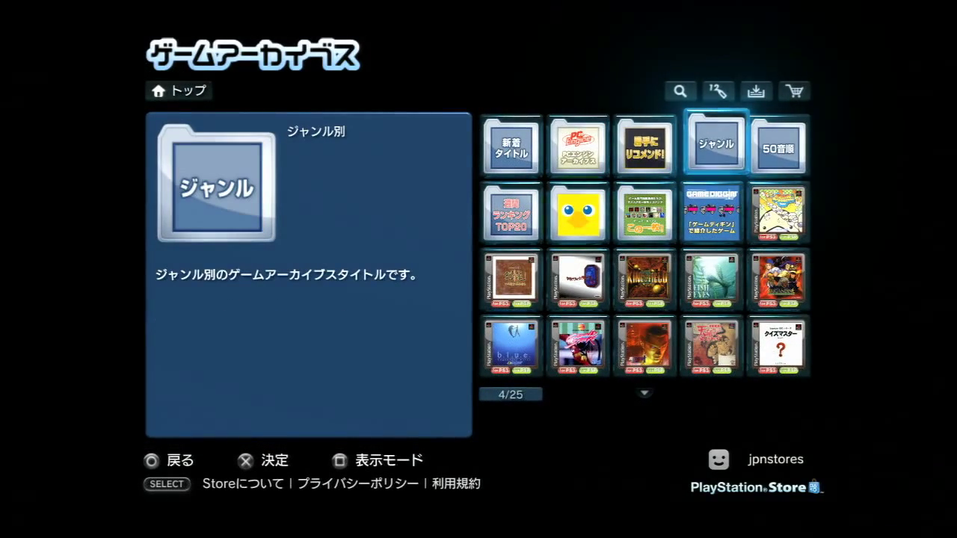
pyautogui.press('Return')
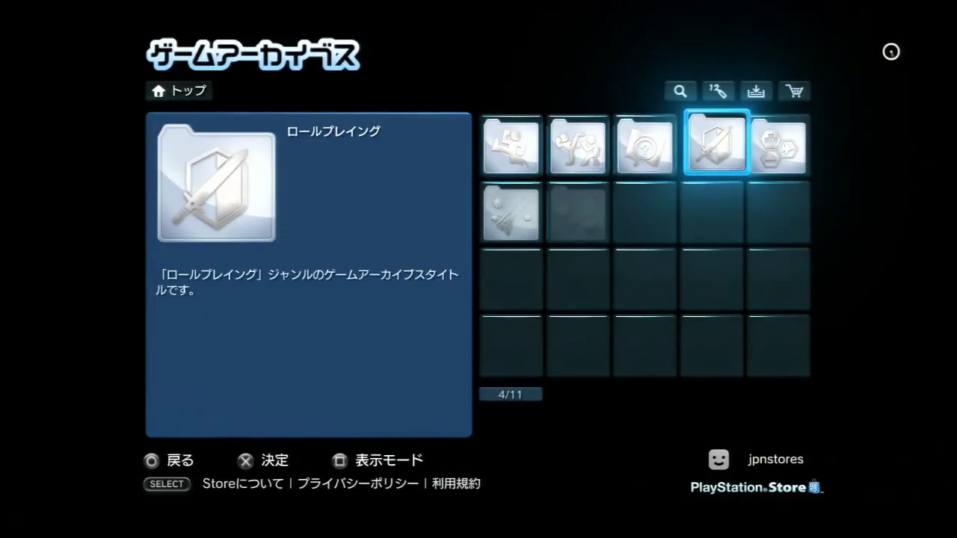
pyautogui.press('Escape')
pyautogui.press('Right')
pyautogui.press('Down')
pyautogui.press('Down')
pyautogui.press('Left')
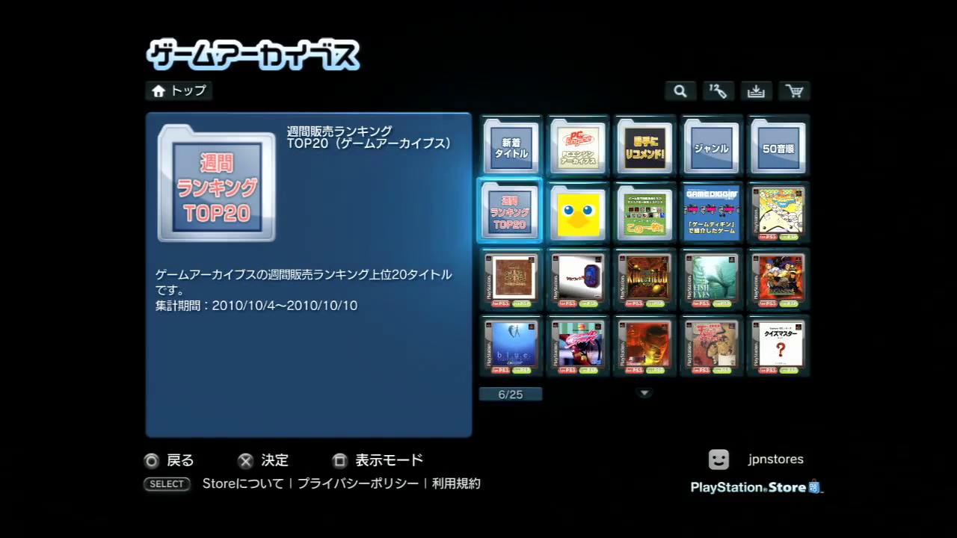
pyautogui.press('Return')
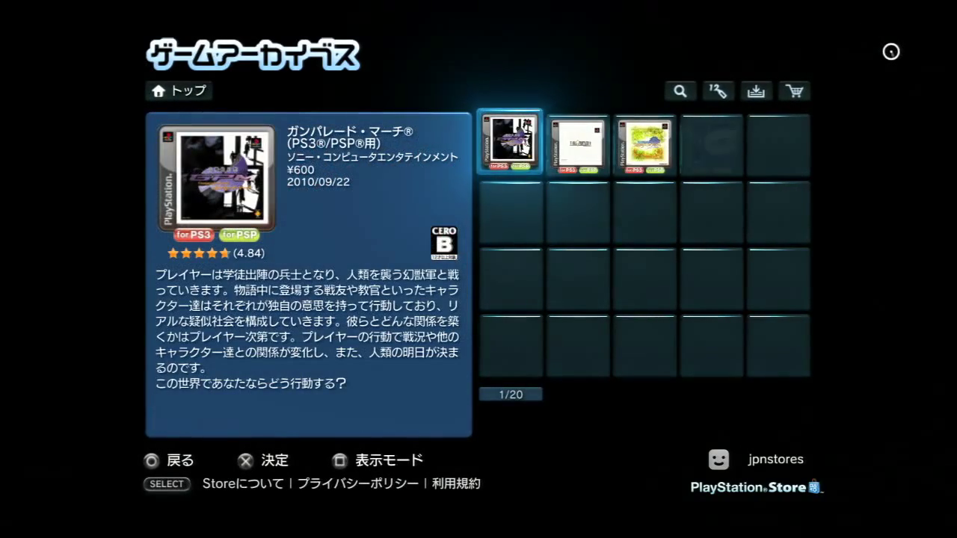
pyautogui.press('Right')
pyautogui.press('Right')
pyautogui.press('Right')
pyautogui.press('Down')
pyautogui.press('Left')
pyautogui.press('Left')
pyautogui.press('Left')
pyautogui.press('Left')
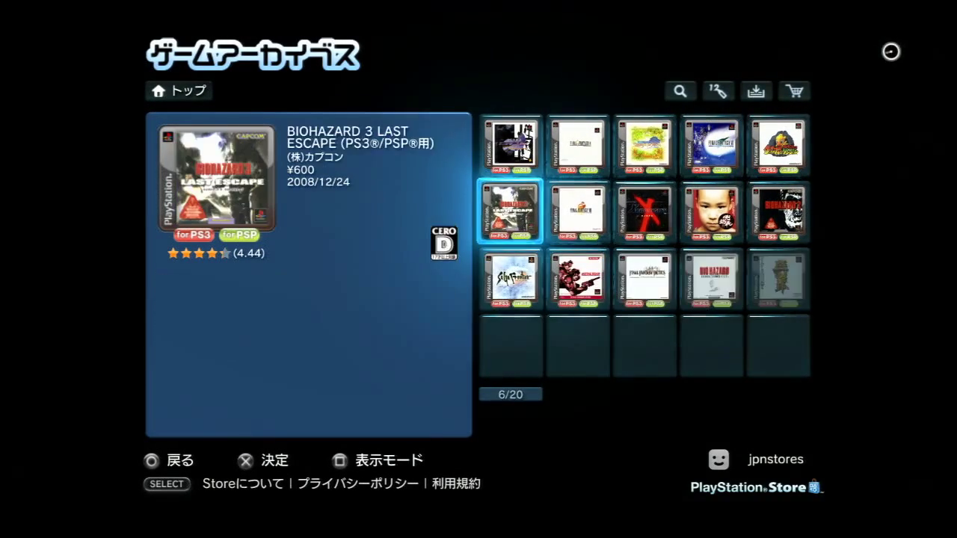
pyautogui.press('Down')
pyautogui.press('Down')
pyautogui.press('Escape')
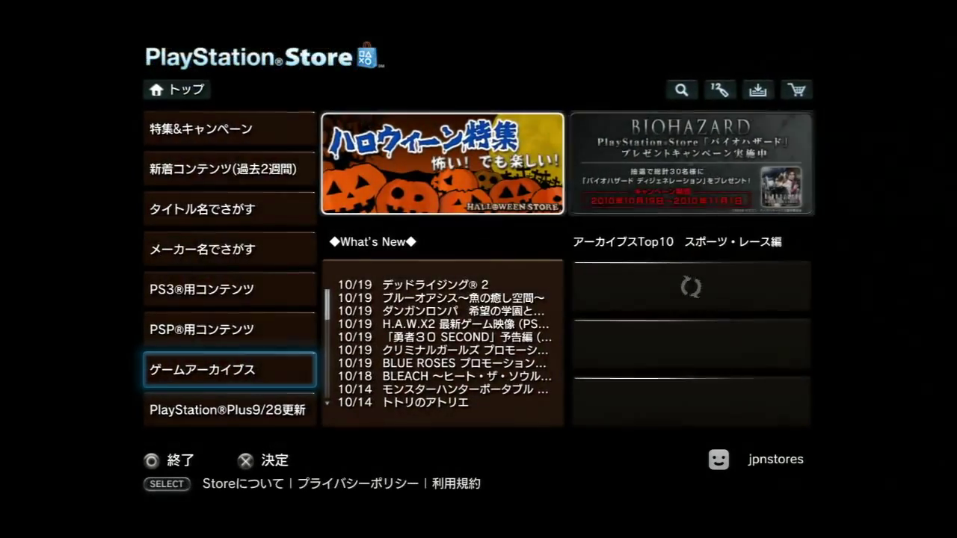
pyautogui.press('Return')
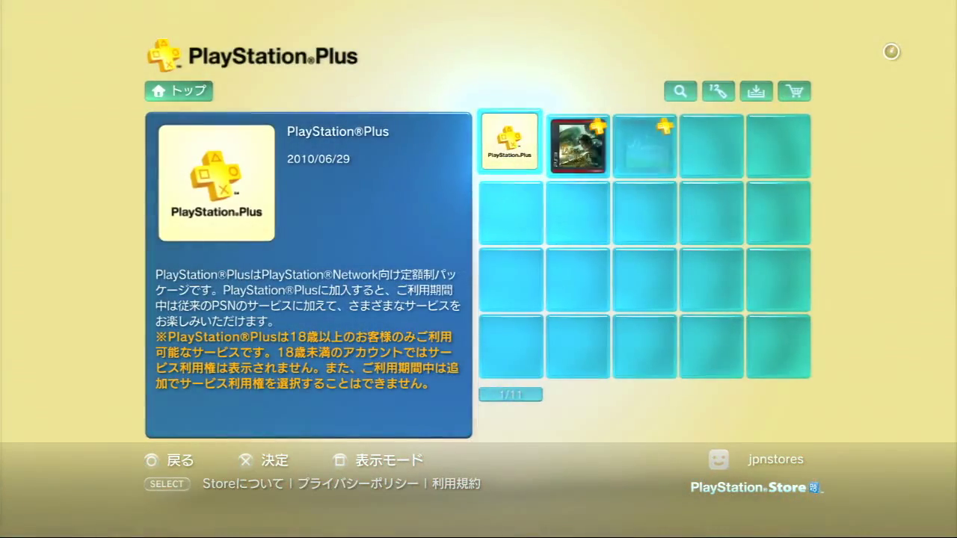
pyautogui.press('Right')
pyautogui.press('Right')
pyautogui.press('Right')
pyautogui.press('Right')
pyautogui.press('Down')
pyautogui.press('Left')
pyautogui.press('Left')
pyautogui.press('Left')
pyautogui.press('Left')
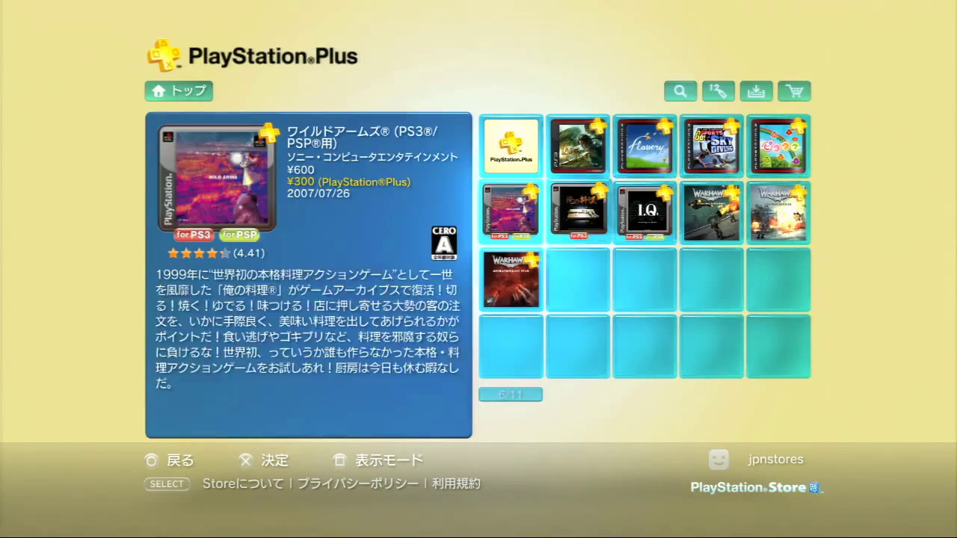
pyautogui.press('Down')
pyautogui.press('Up')
pyautogui.press('Right')
pyautogui.press('Escape')
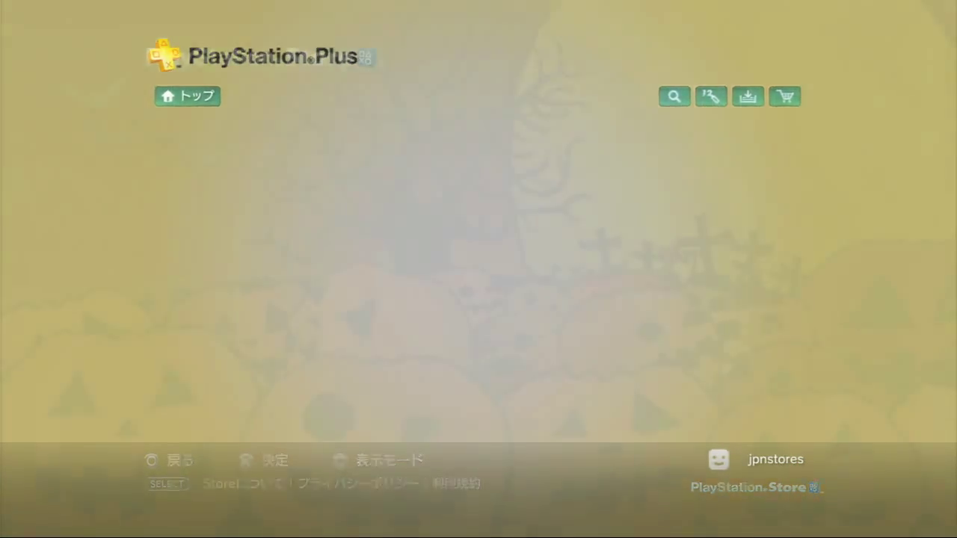